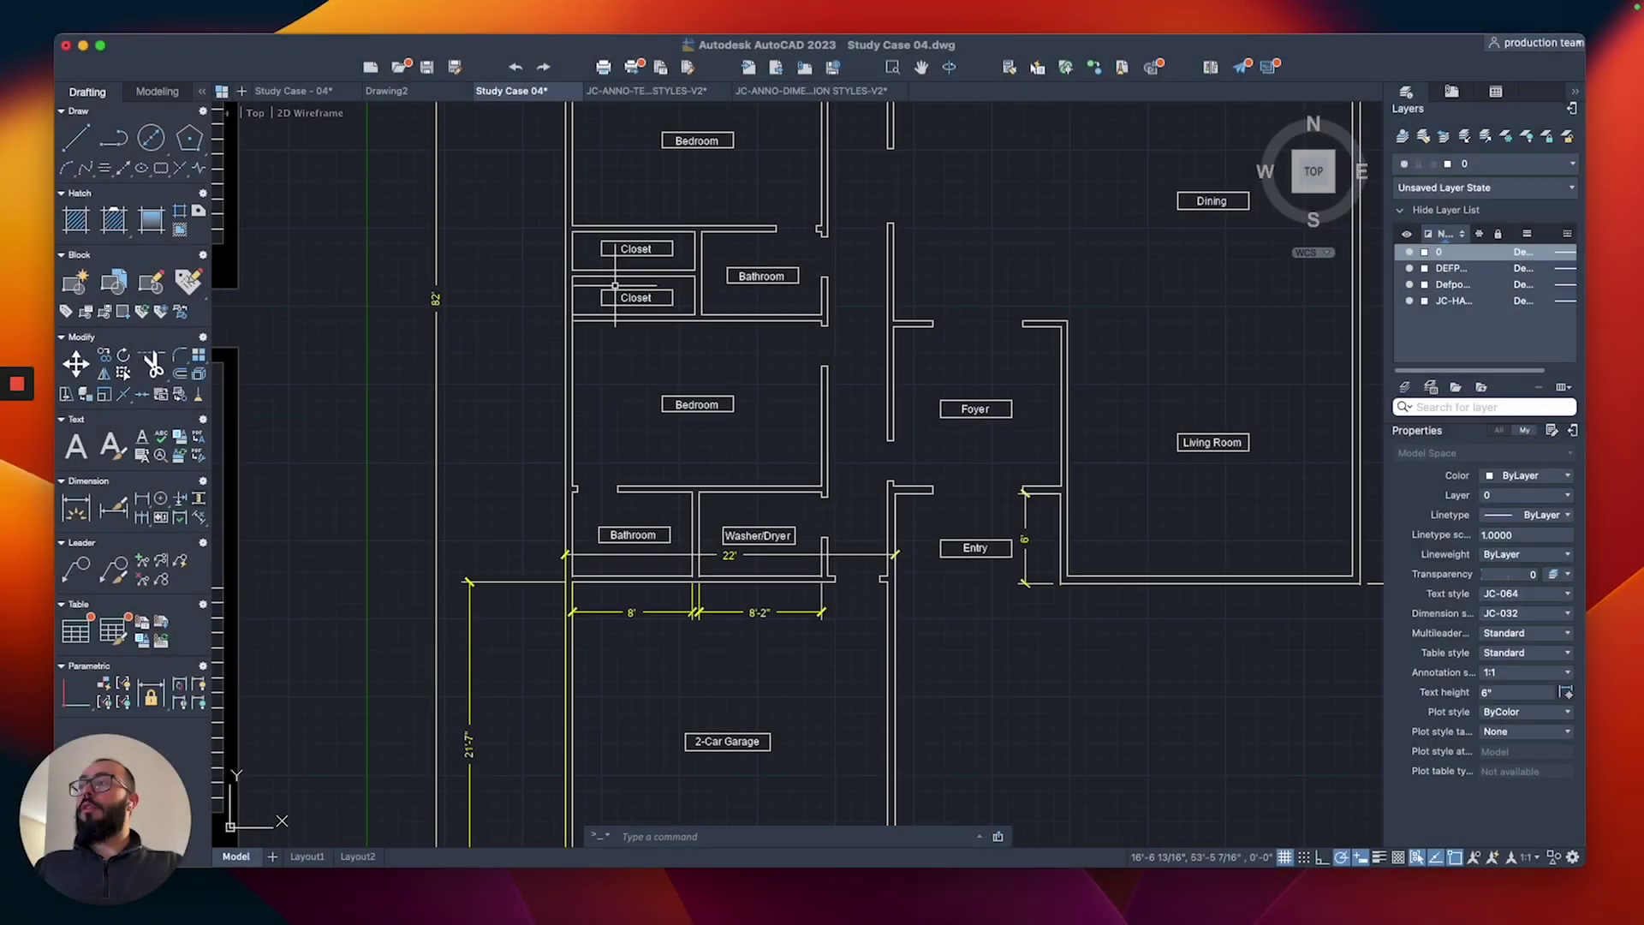
pyautogui.scroll(6, 582, 332)
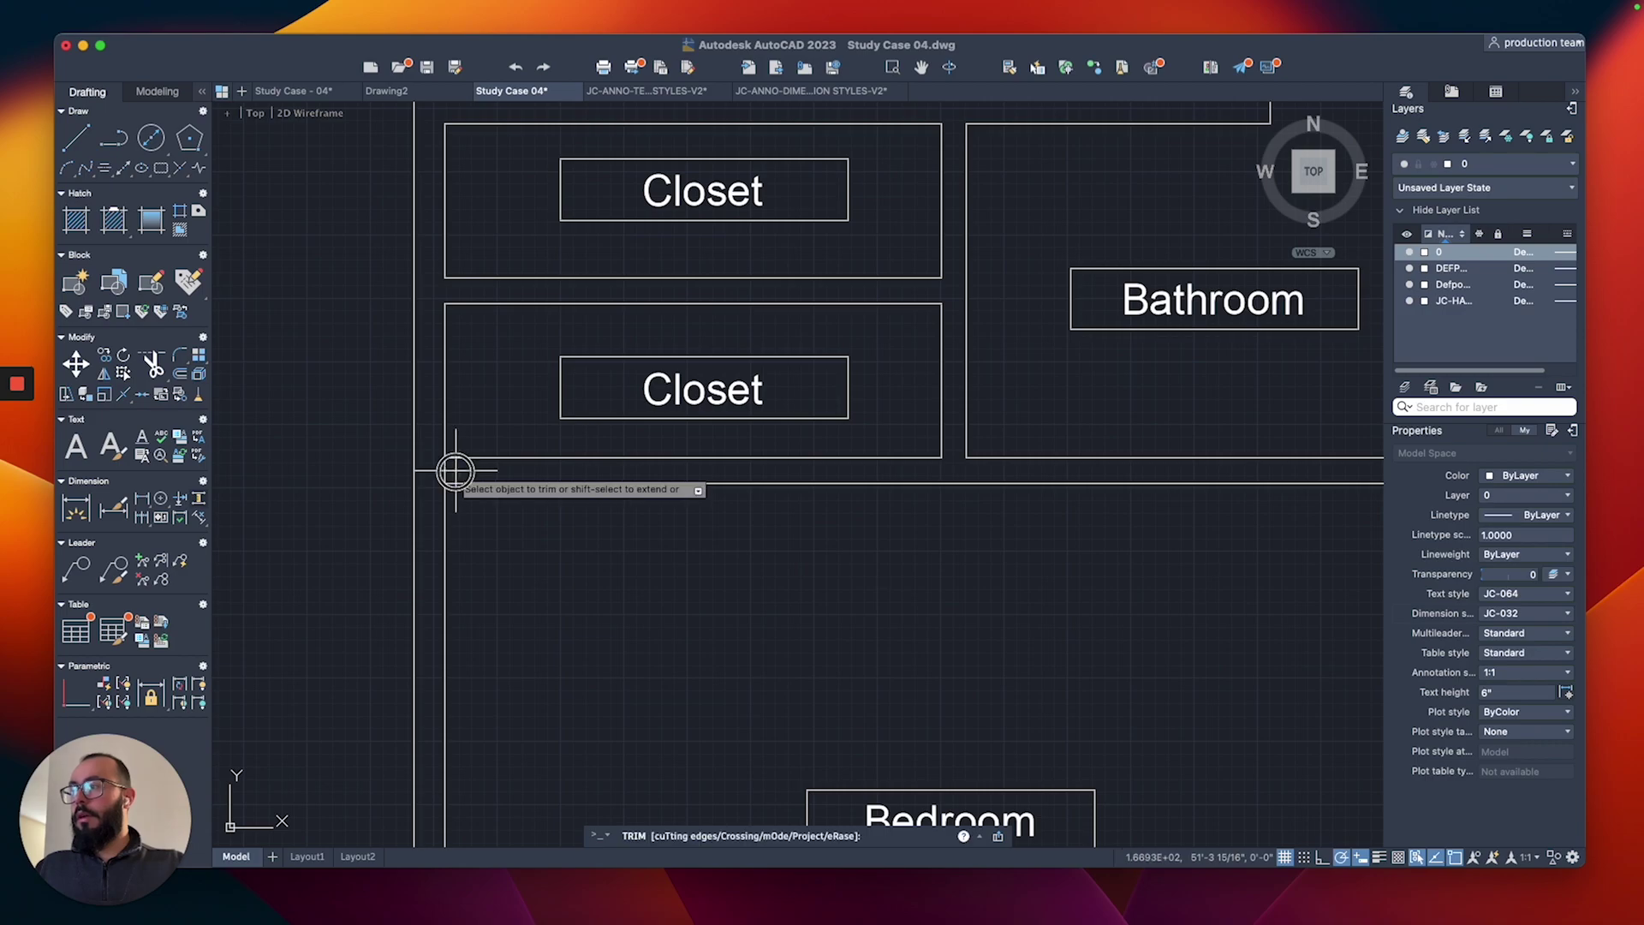
pyautogui.write('pl')
pyautogui.press('Return')
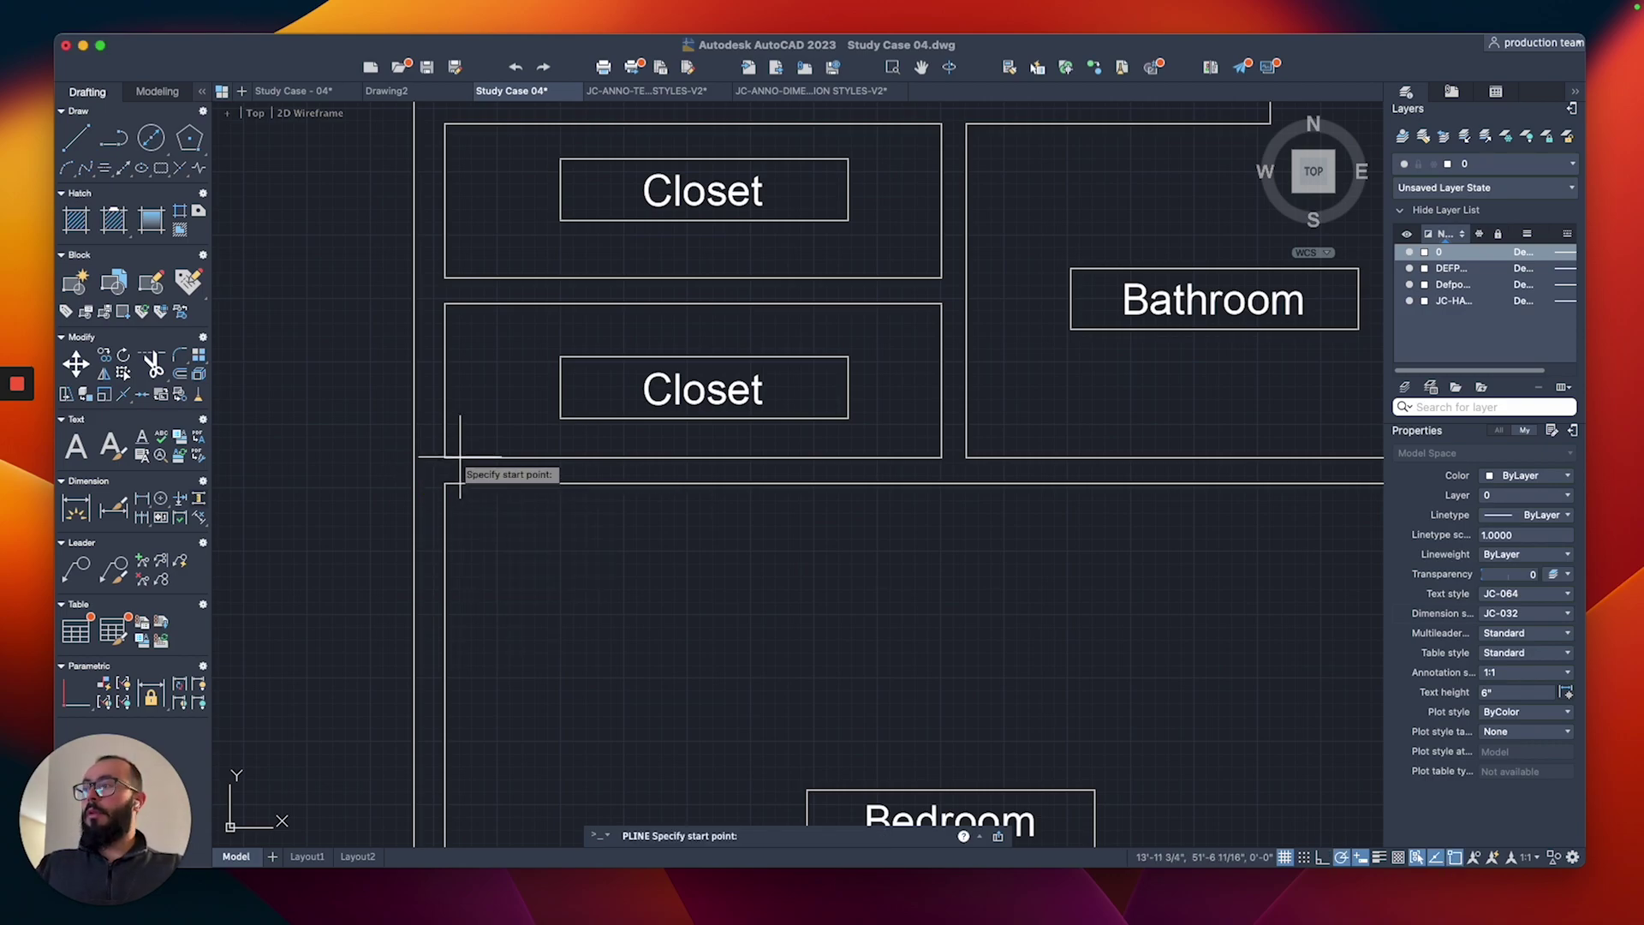
pyautogui.click(477, 459)
pyautogui.press('Escape')
# Measure the lower closet's interior width along its bottom wall using a temporary linear dimension.
pyautogui.write('dli')
pyautogui.press('Return')
pyautogui.click(939, 458)
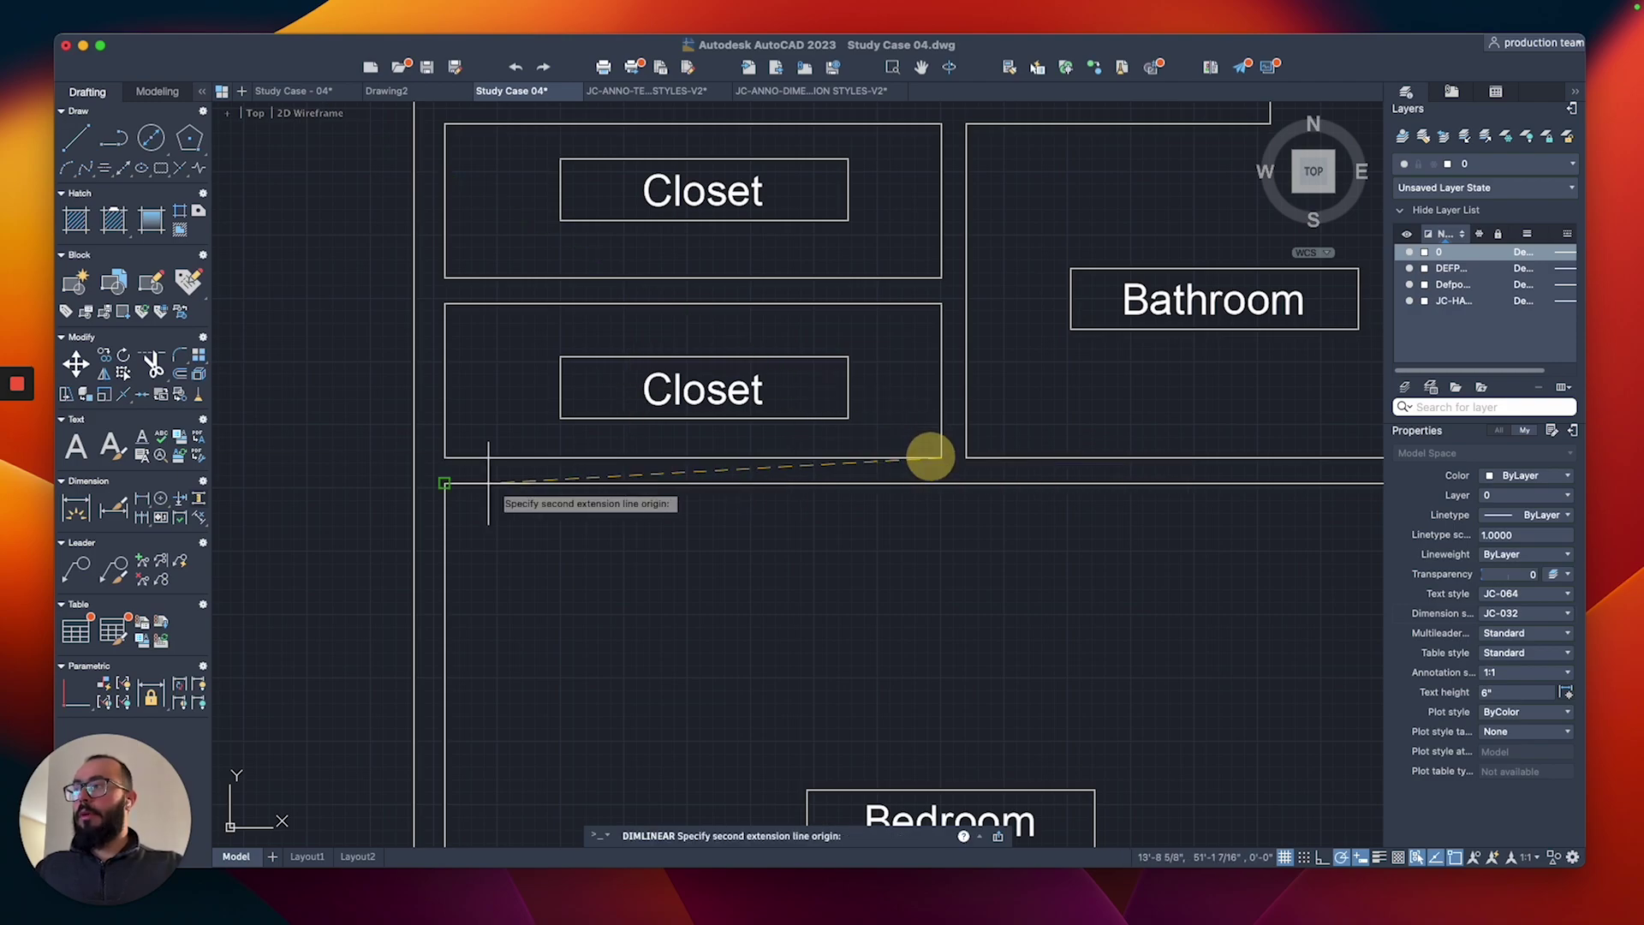
pyautogui.click(445, 458)
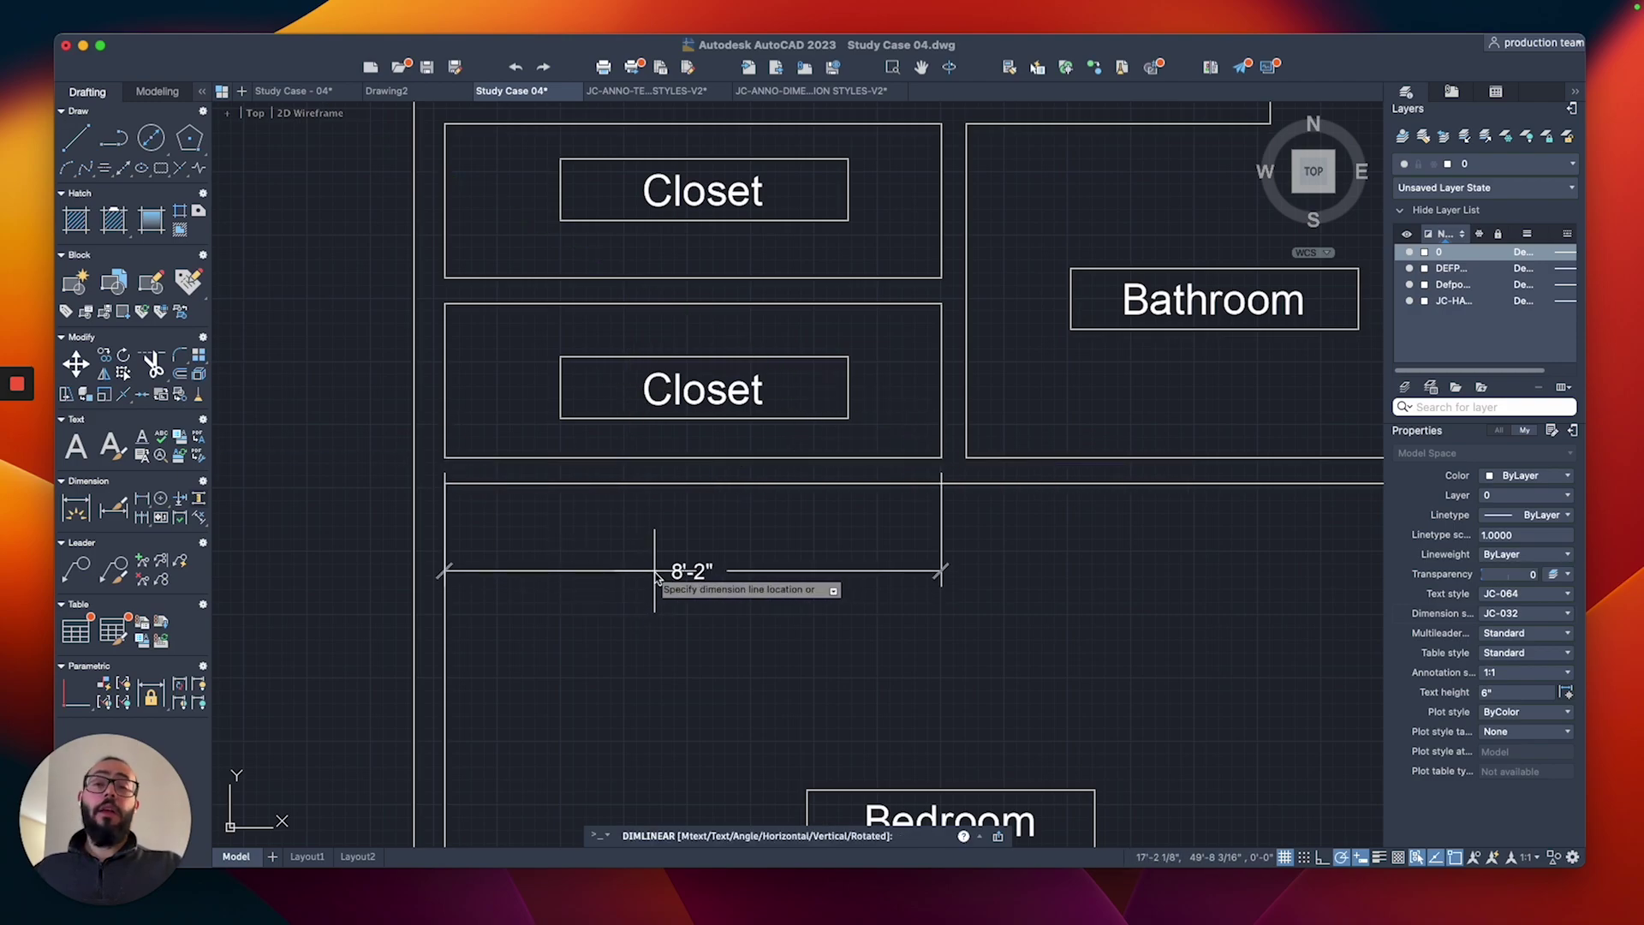
pyautogui.press('Escape')
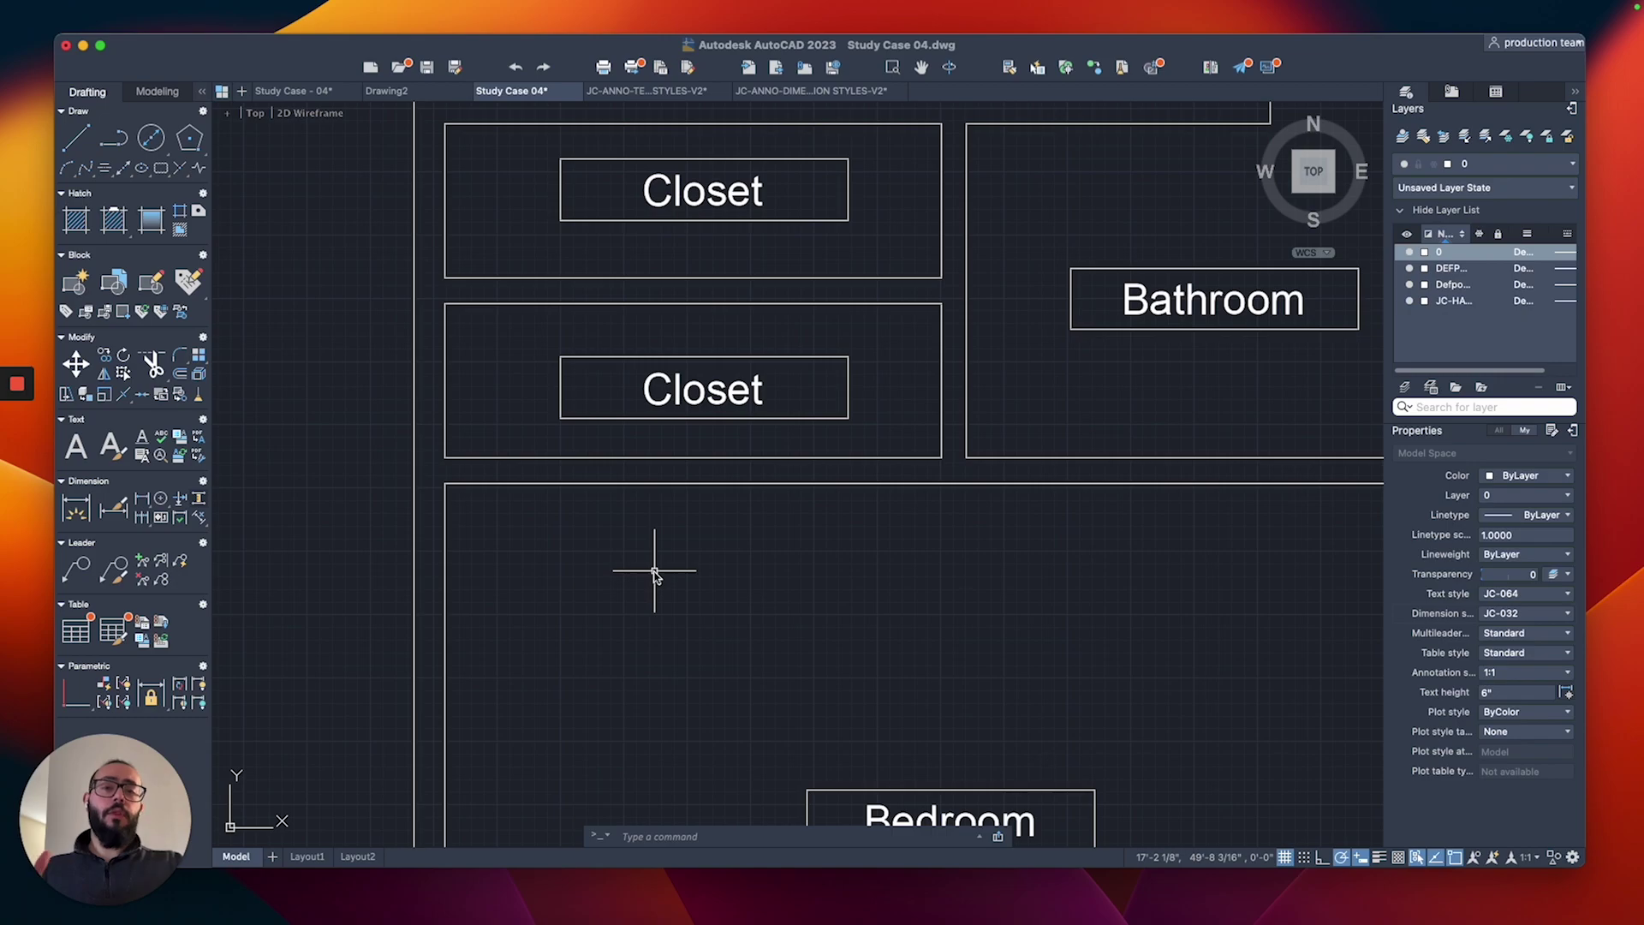
# Draw a short polyline straight across the lower closet's bottom wall at its midpoint.
pyautogui.write('pl')
pyautogui.press('Return')
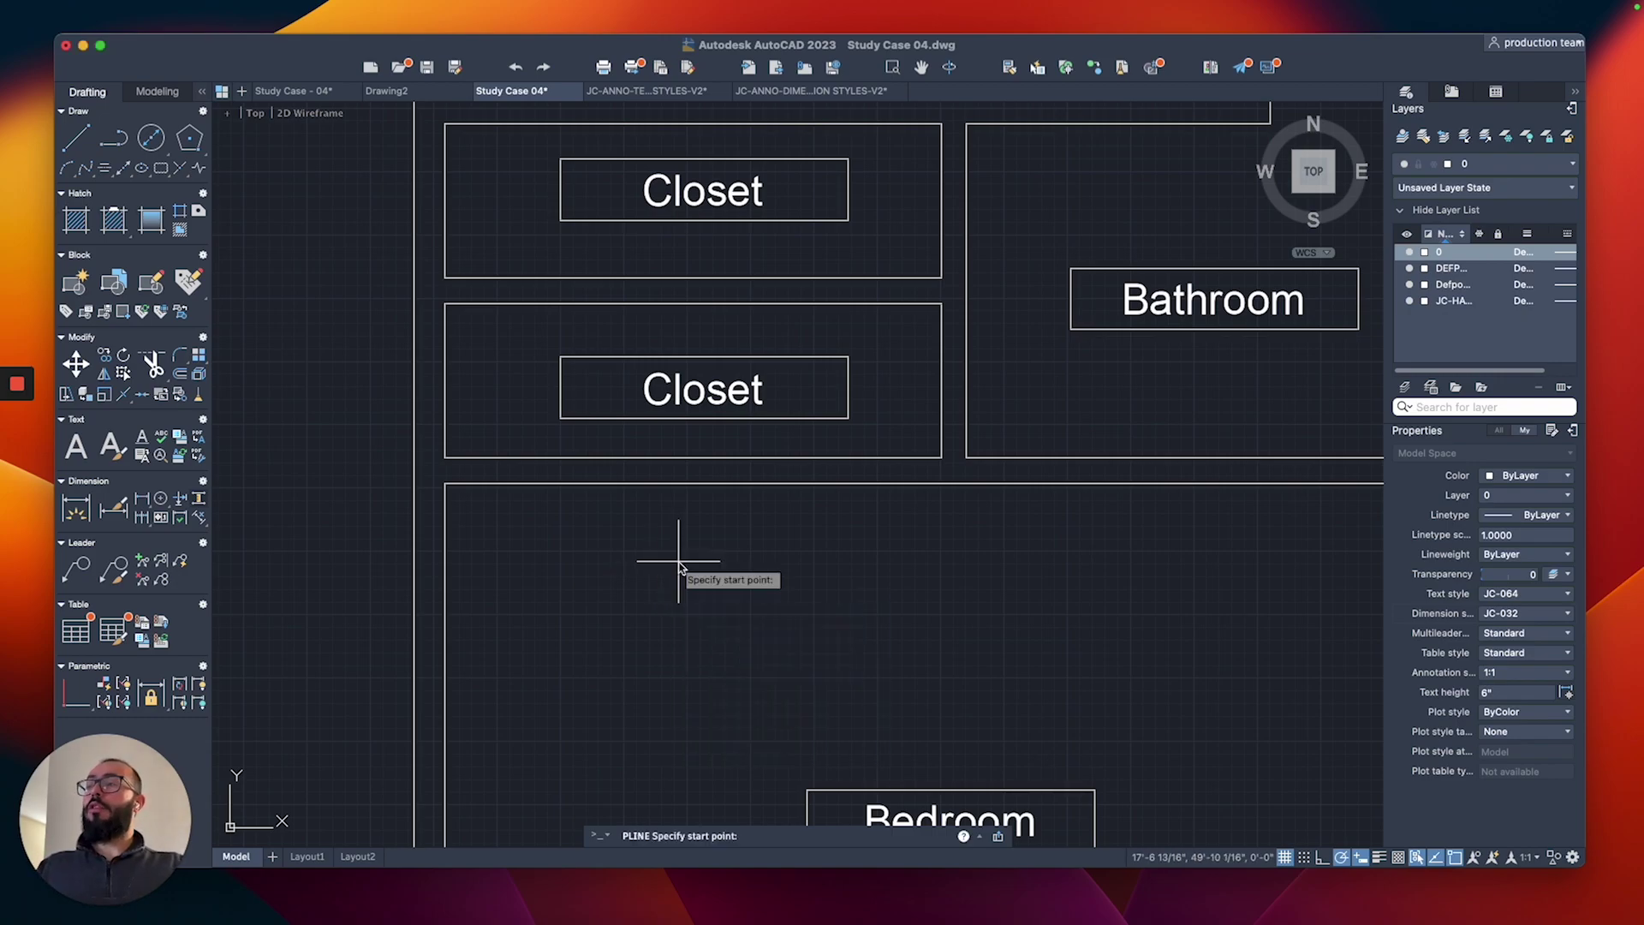
pyautogui.click(692, 460)
pyautogui.click(693, 483)
pyautogui.press('Return')
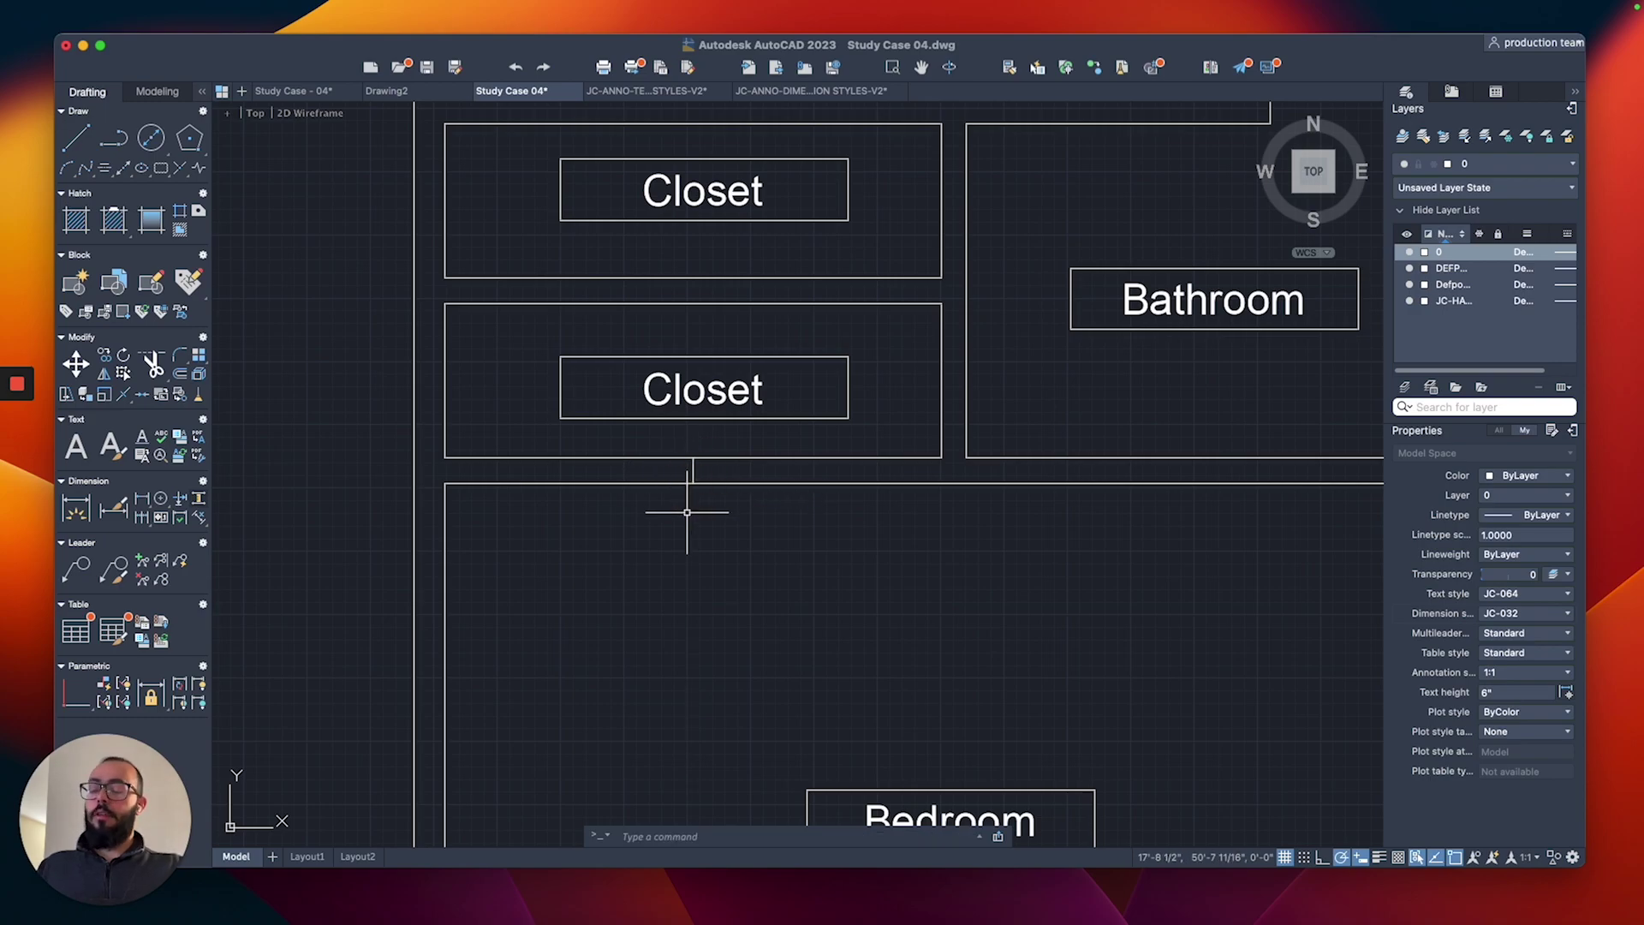
# Offset the short centre line to both sides within the lower closet's bottom wall to mark the opening's edges.
pyautogui.write('o')
pyautogui.press('Return')
pyautogui.press('Return')
pyautogui.click(692, 470)
pyautogui.click(723, 470)
pyautogui.click(691, 469)
pyautogui.click(677, 469)
pyautogui.press('Return')
pyautogui.press('Return')
pyautogui.press('Escape')
# Delete the centre line and trim the wall lines between the two jambs to open the lower closet's bottom wall.
pyautogui.click(691, 458)
pyautogui.press('Delete')
pyautogui.write('tr')
pyautogui.press('Return')
pyautogui.click(731, 448)
pyautogui.click(857, 531)
pyautogui.press('Return')
pyautogui.click(1036, 539)
pyautogui.click(363, 439)
pyautogui.press('Escape')
pyautogui.moveTo(367, 441); pyautogui.dragTo(433, 767, button='middle')
pyautogui.scroll(-5, 892, 525)
pyautogui.click(520, 572)
pyautogui.click(1028, 679)
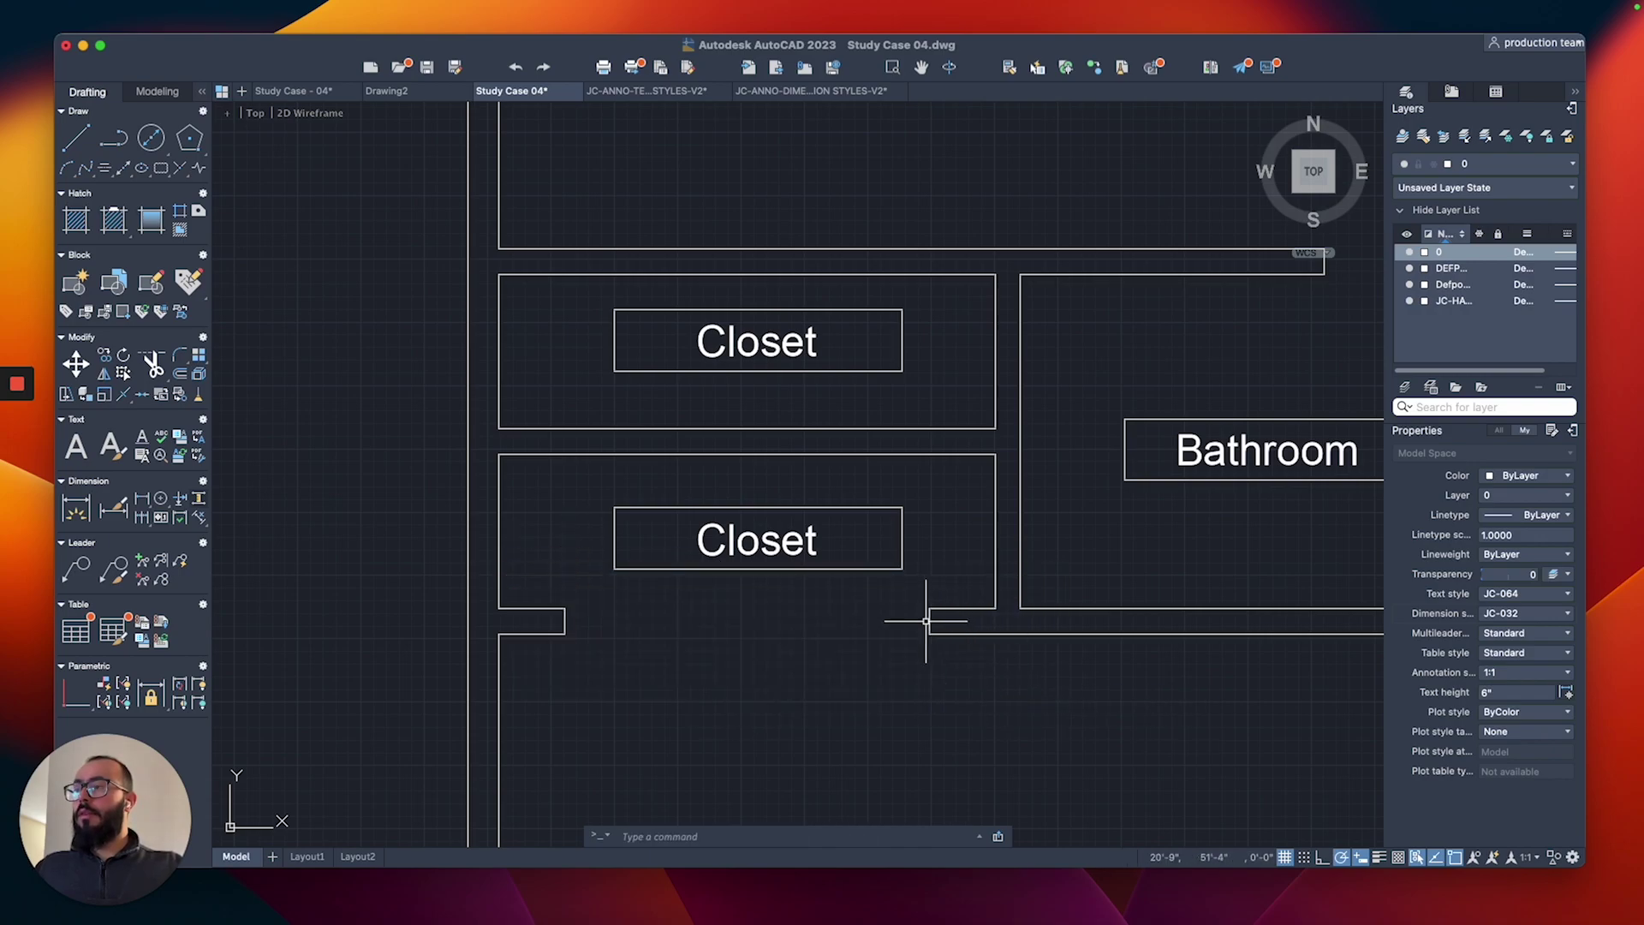
# Draw two polyline jambs across the upper closet's top wall, aligned with the edges of the lower closet's opening.
pyautogui.scroll(5, 925, 621)
pyautogui.write('pl')
pyautogui.press('Return')
pyautogui.moveTo(948, 719)
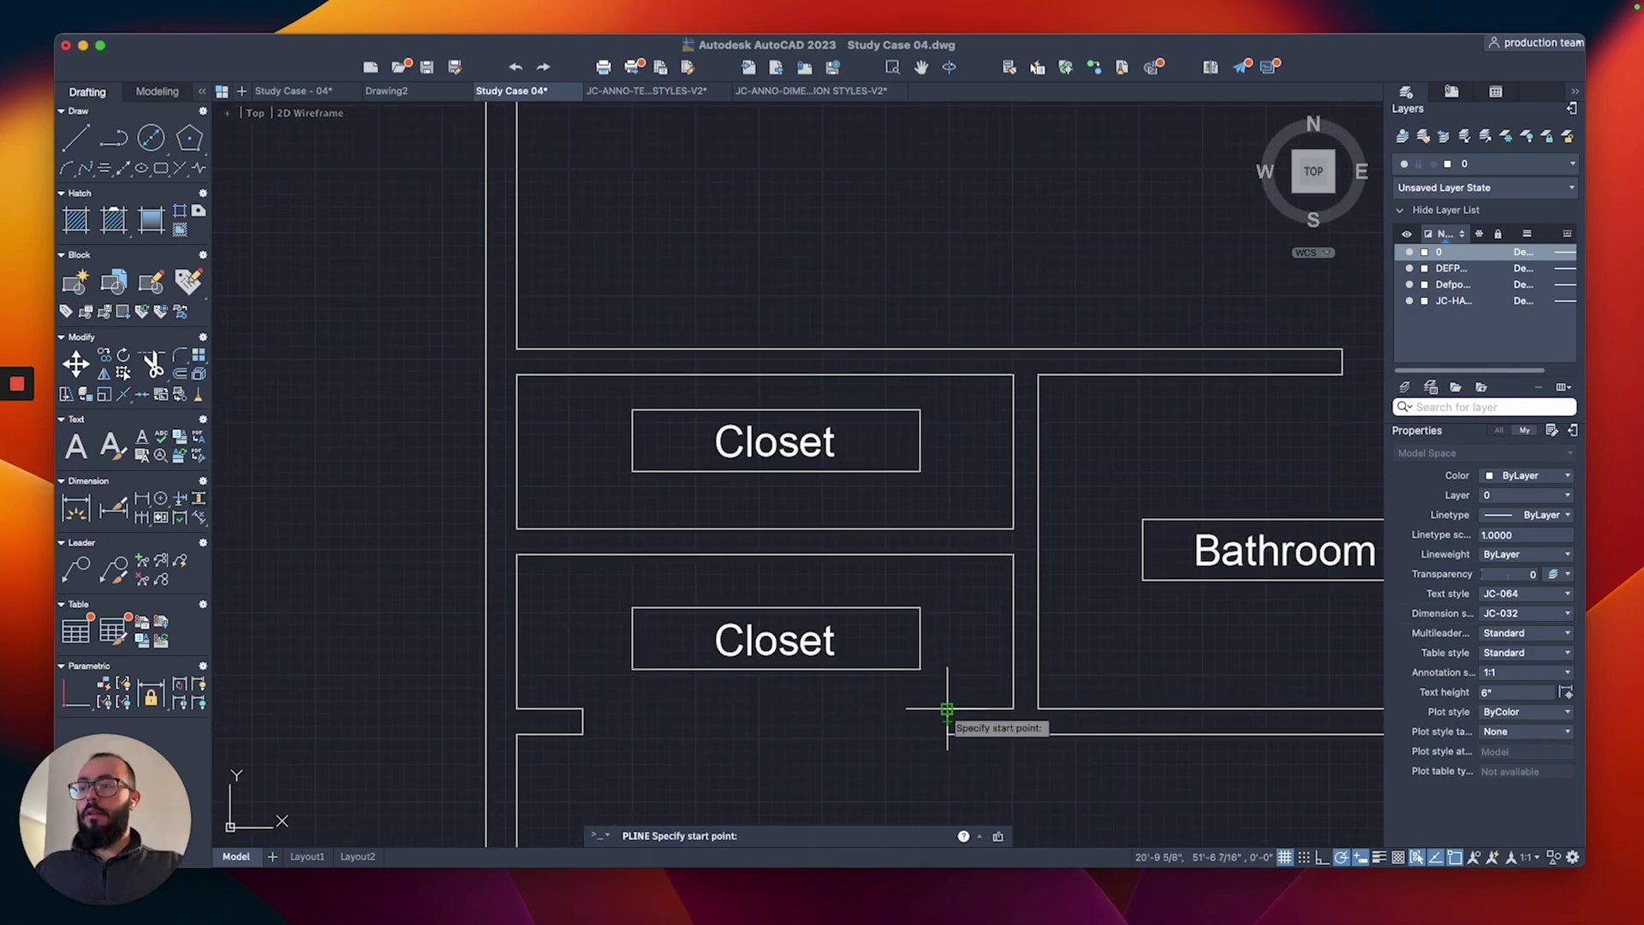
pyautogui.click(948, 374)
pyautogui.click(949, 349)
pyautogui.press('Return')
pyautogui.press('Return')
pyautogui.moveTo(582, 709)
pyautogui.click(583, 375)
pyautogui.click(582, 350)
pyautogui.press('Return')
# Trim both wall lines between the new jambs to open the upper closet's top wall.
pyautogui.write('tr')
pyautogui.press('Return')
pyautogui.click(768, 323)
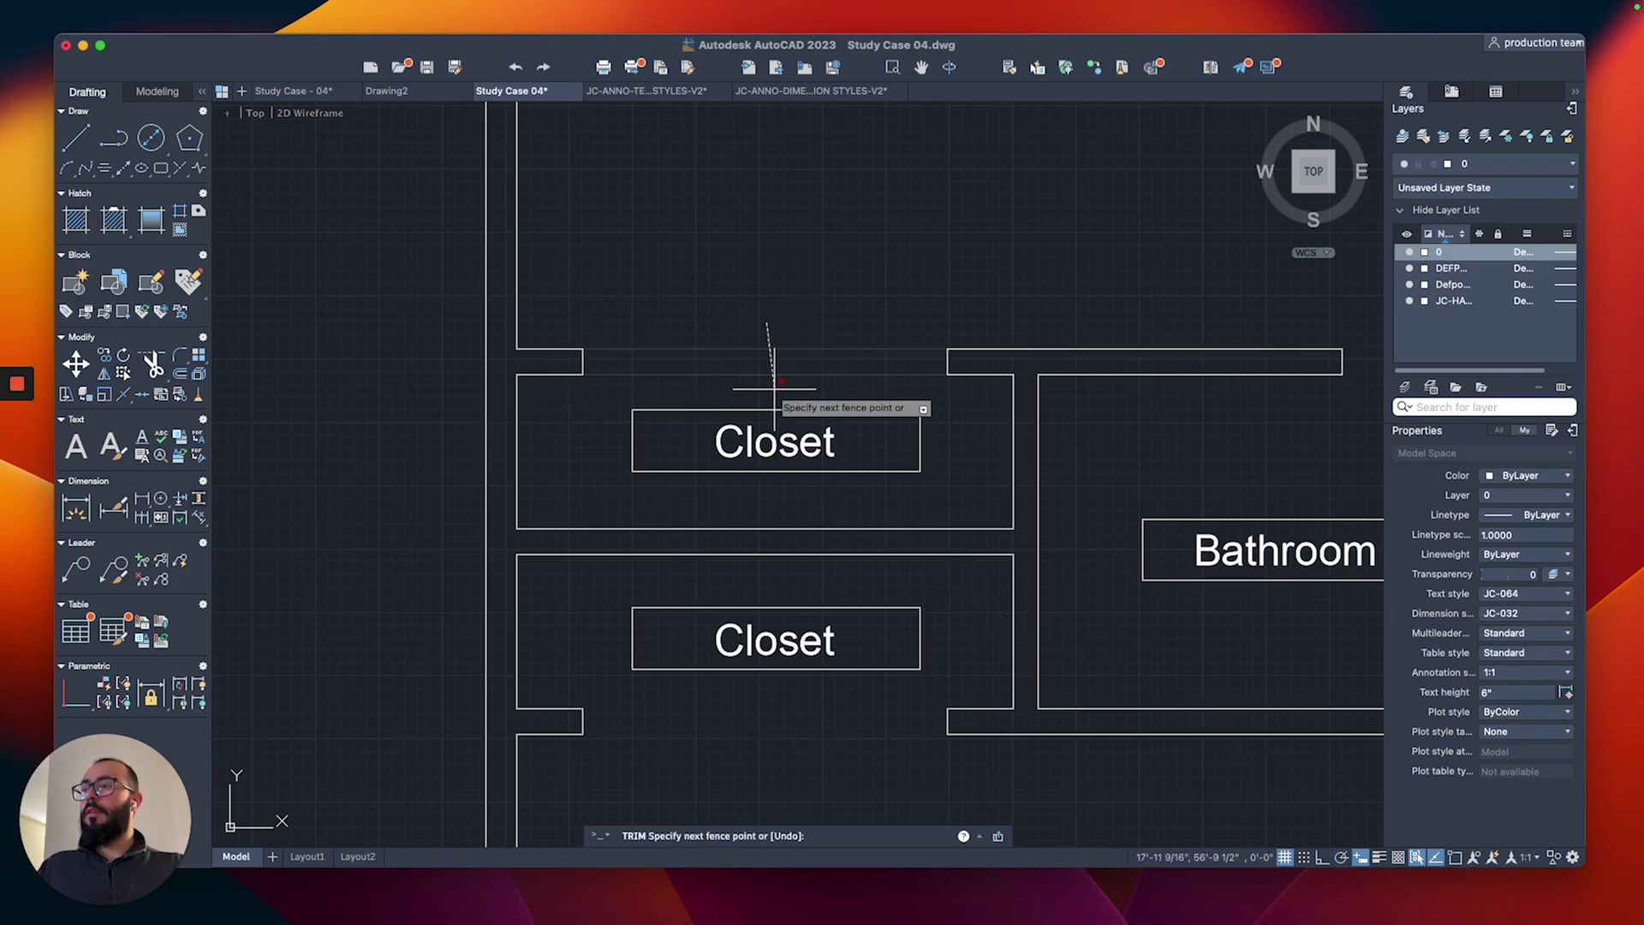
pyautogui.press('Return')
pyautogui.press('Return')
pyautogui.scroll(-3, 713, 380)
pyautogui.scroll(2, 665, 447)
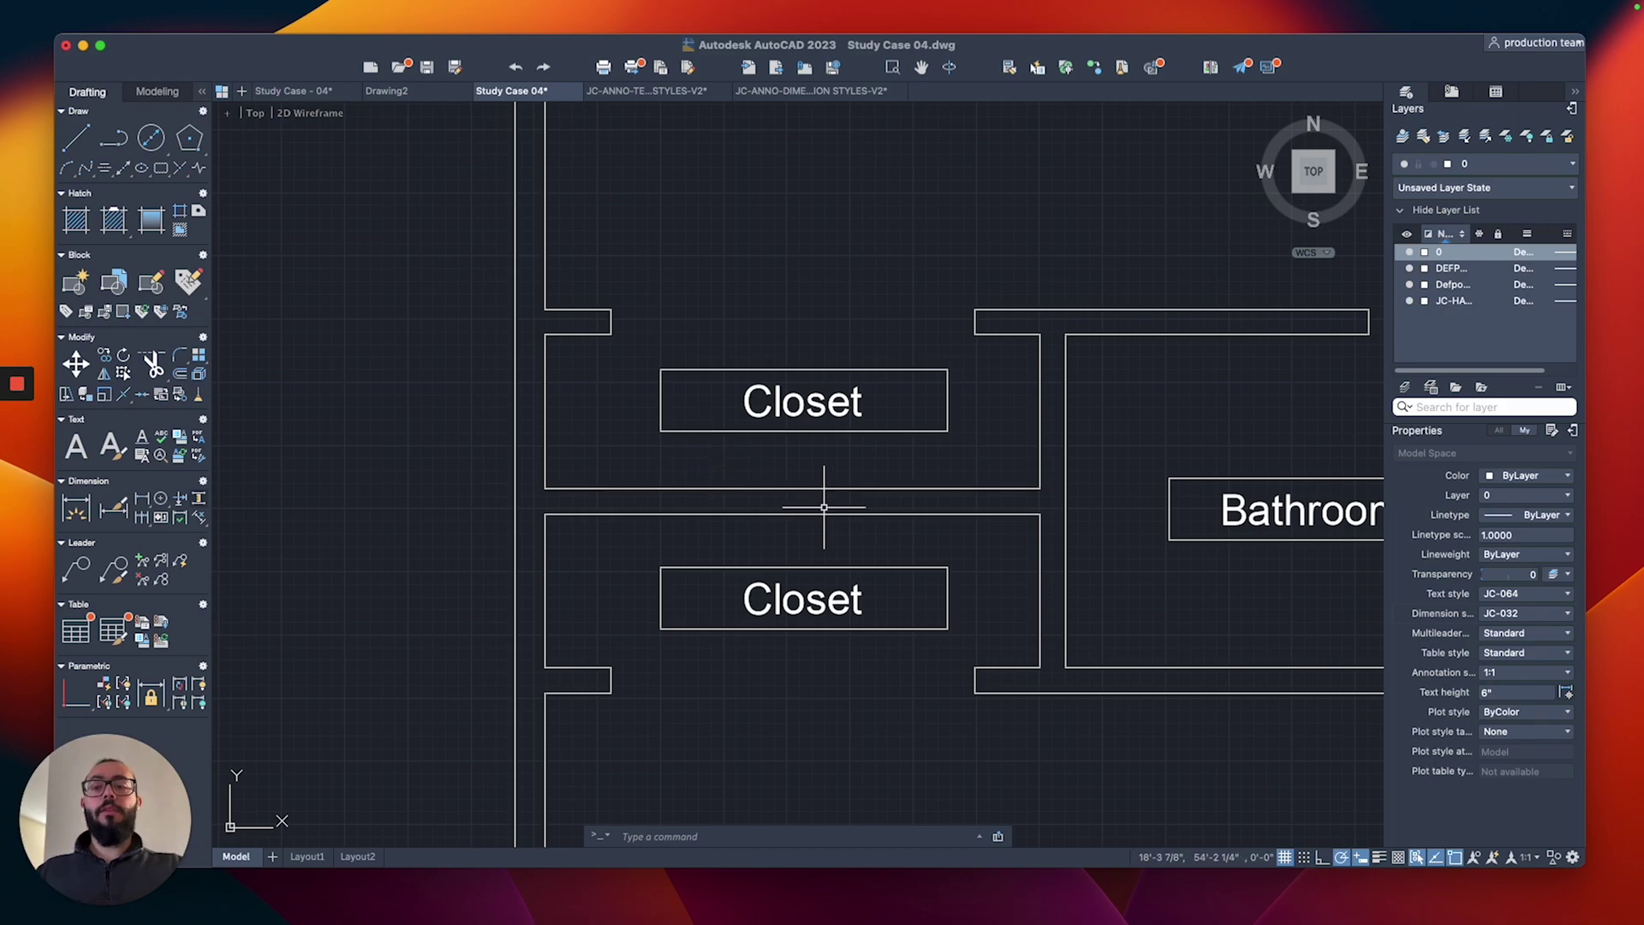
# Check the wall lines around both closets by selecting them, and clear the selection.
pyautogui.click(1438, 856)
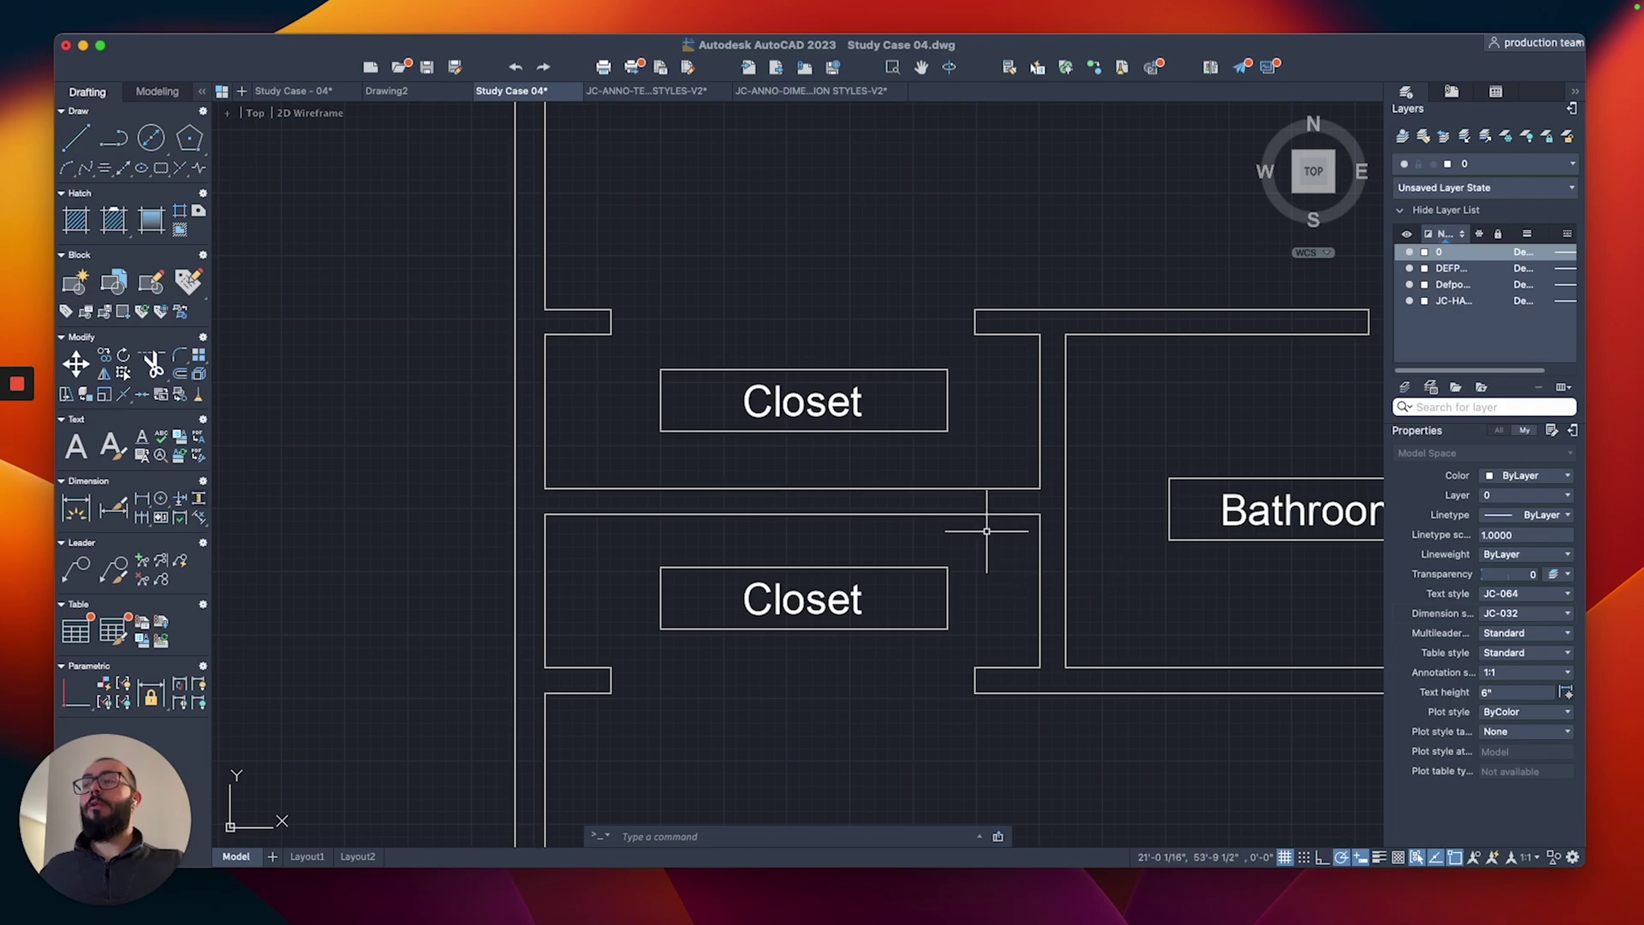
pyautogui.click(1010, 266)
pyautogui.click(505, 347)
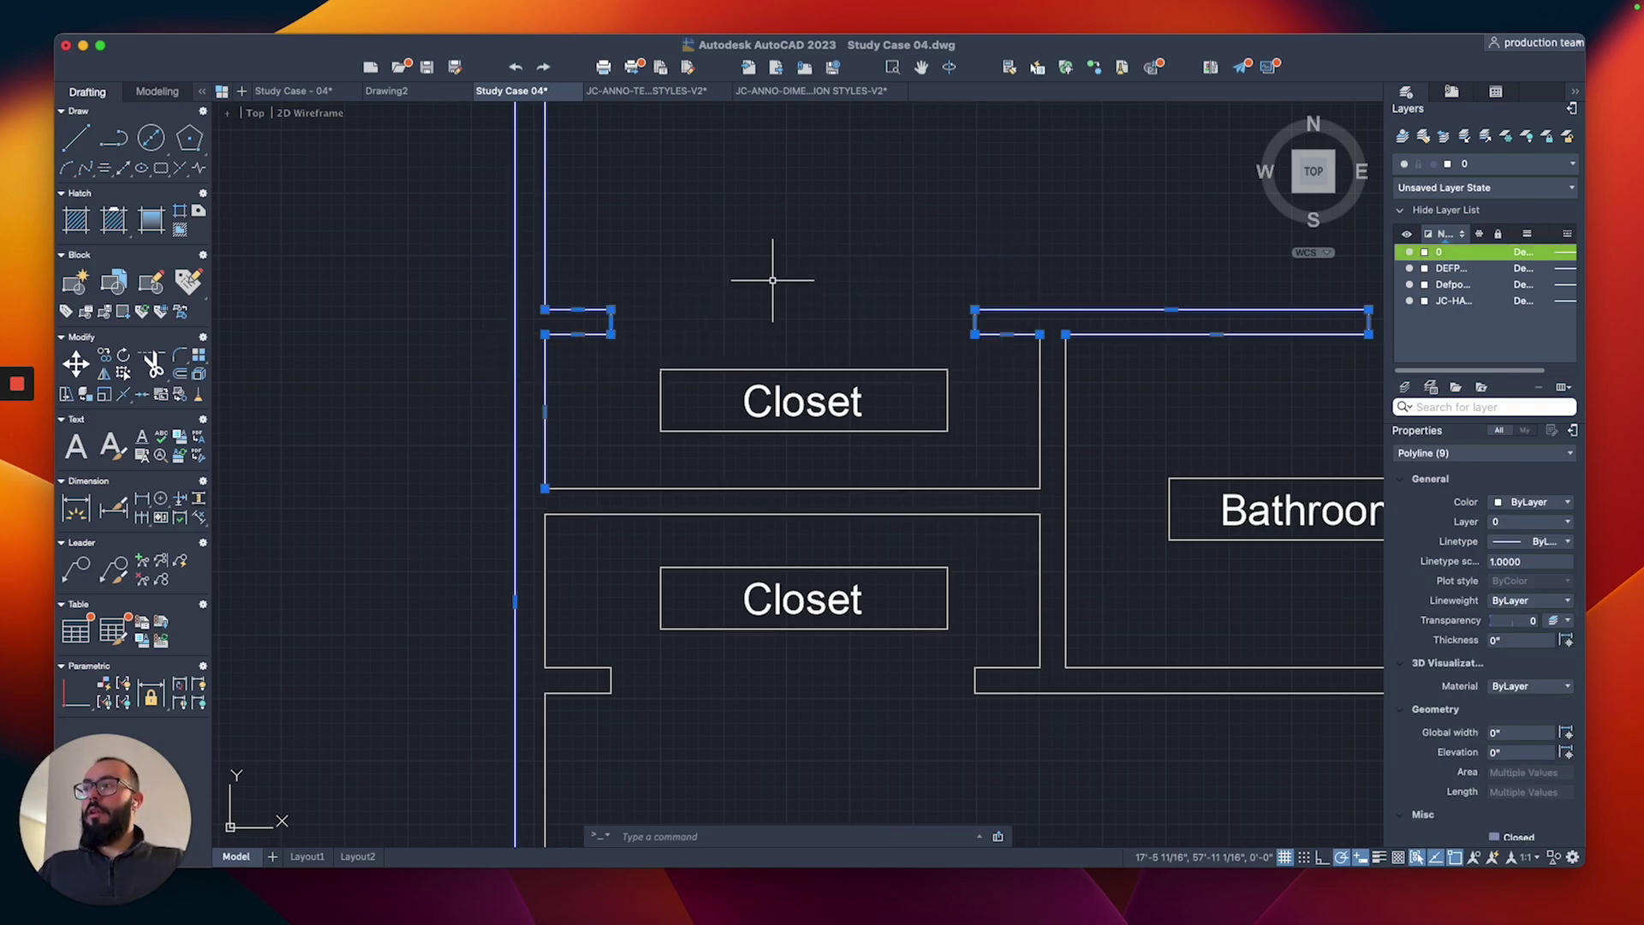
pyautogui.click(1072, 440)
pyautogui.click(1002, 551)
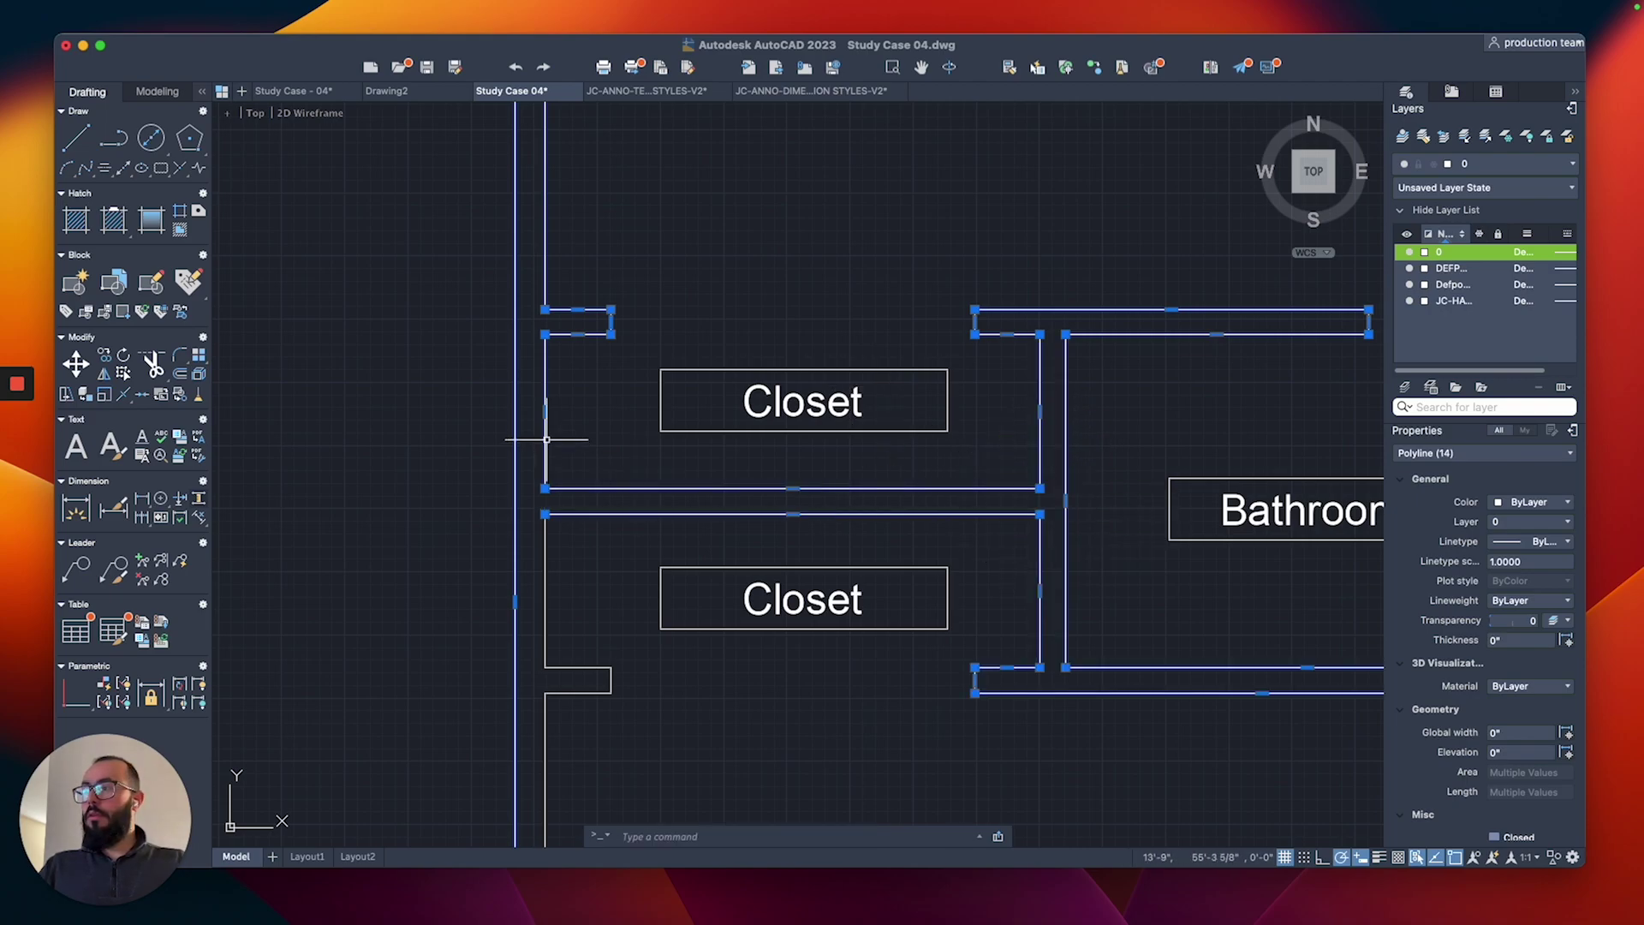
pyautogui.click(569, 629)
pyautogui.click(519, 694)
pyautogui.click(1107, 433)
pyautogui.click(1015, 610)
pyautogui.click(1127, 599)
pyautogui.press('Escape')
pyautogui.press('Escape')
pyautogui.click(881, 477)
pyautogui.click(824, 521)
pyautogui.press('Escape')
# Delete the 22' dimension that crosses the bathroom and washer/dryer room.
pyautogui.scroll(-6, 689, 466)
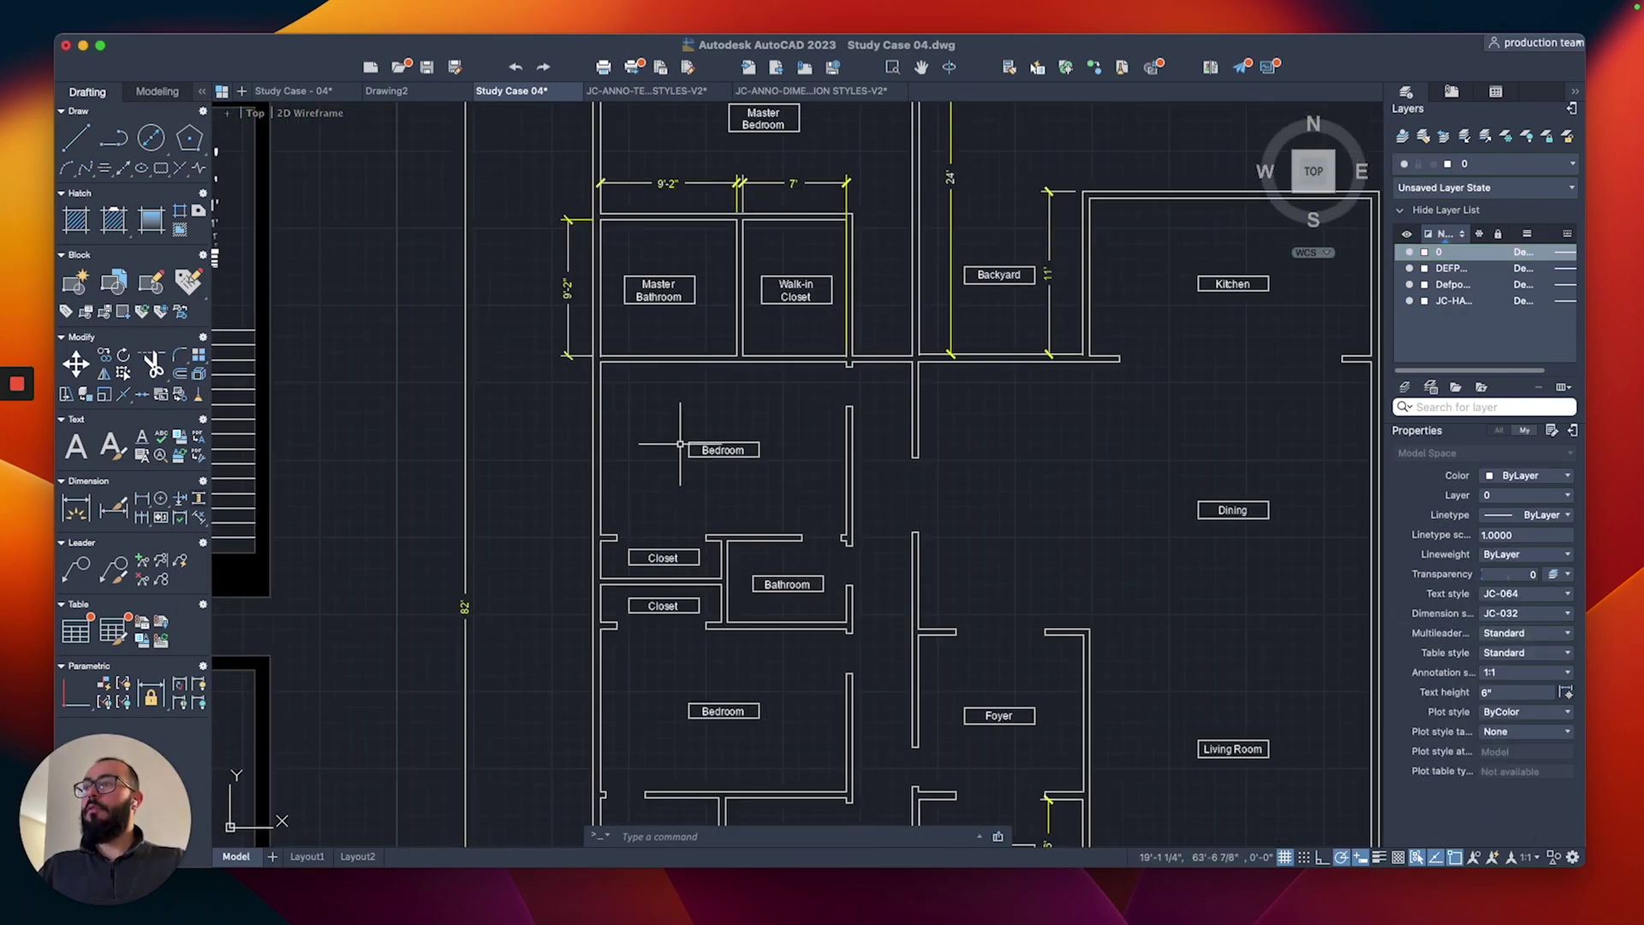
pyautogui.scroll(-2, 688, 417)
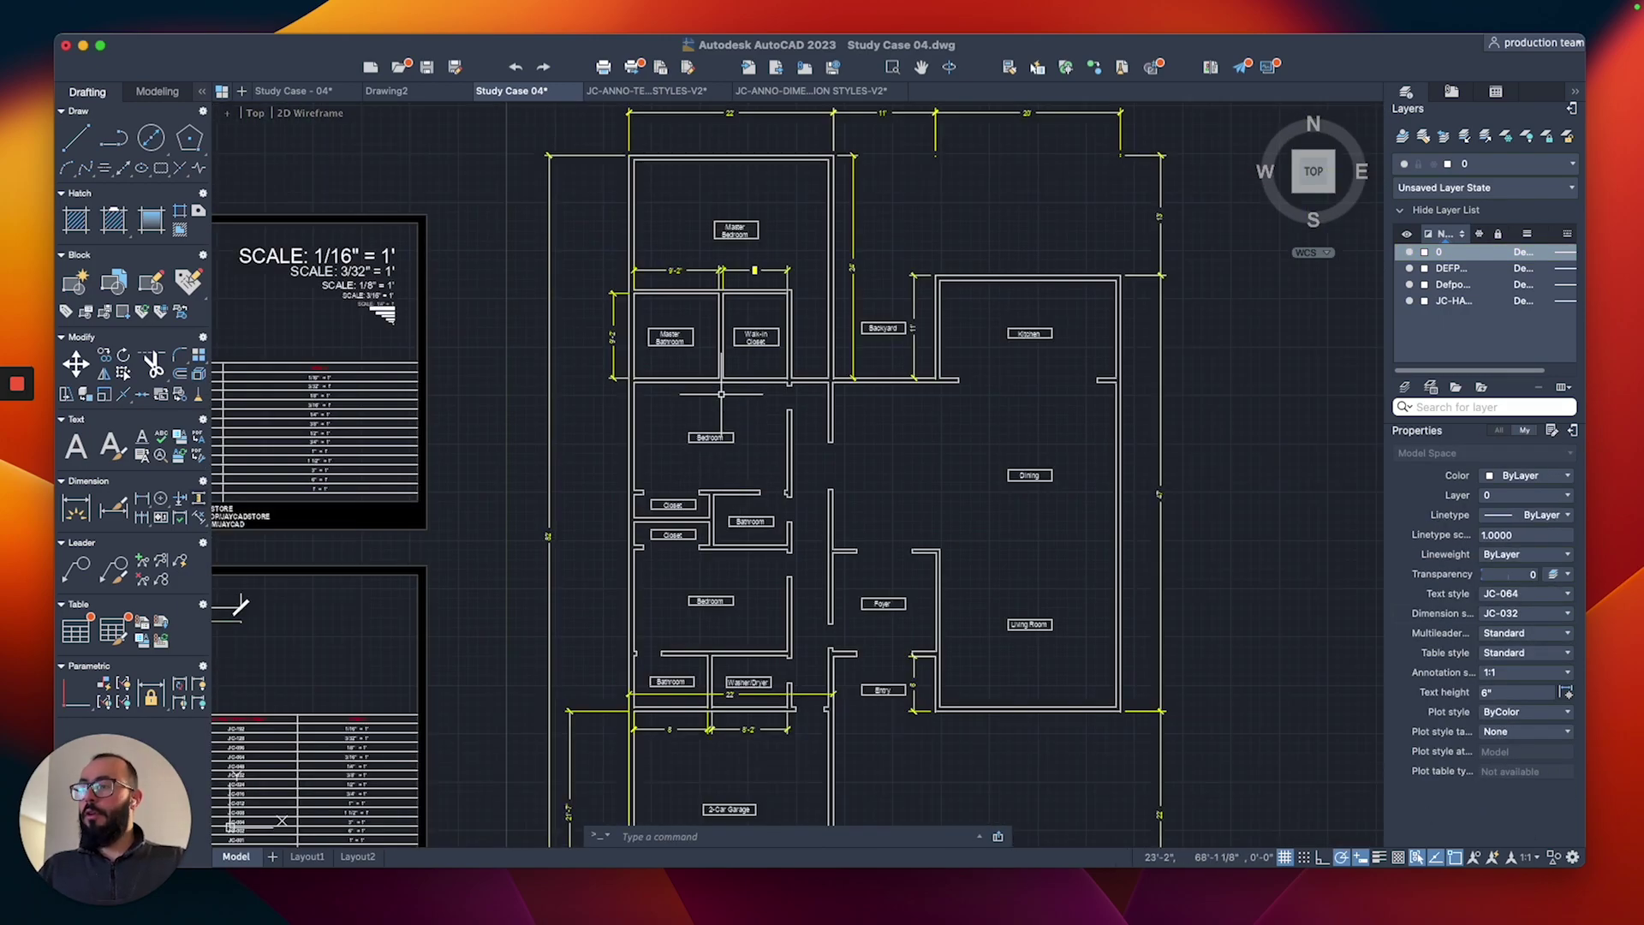
pyautogui.scroll(4, 768, 296)
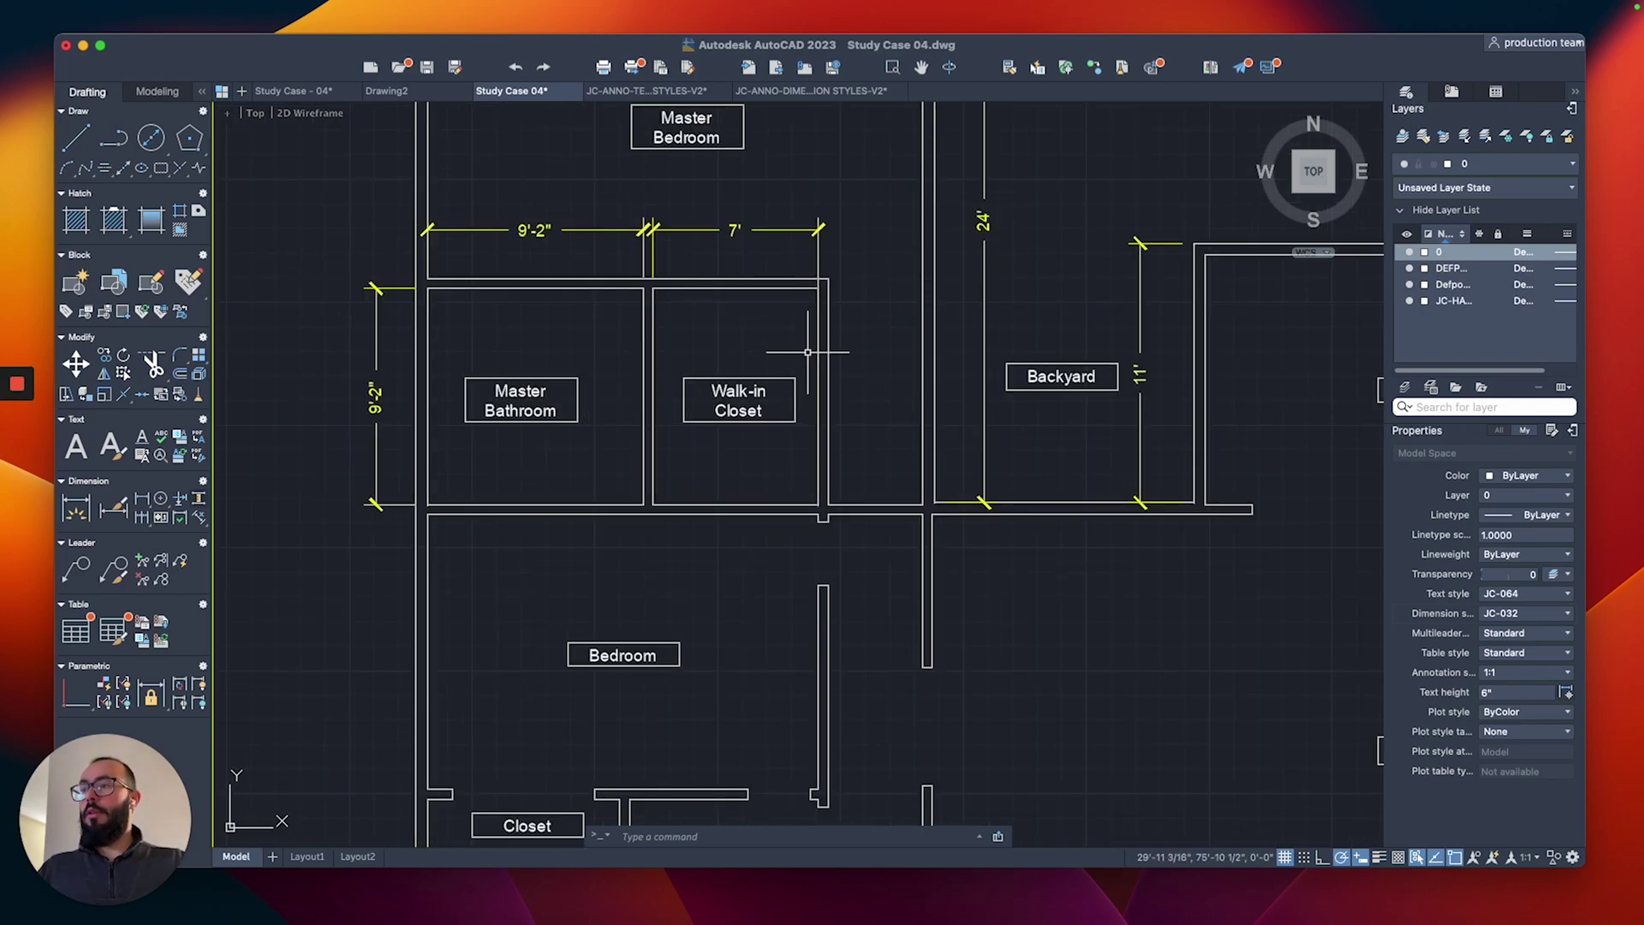
pyautogui.scroll(-5, 797, 375)
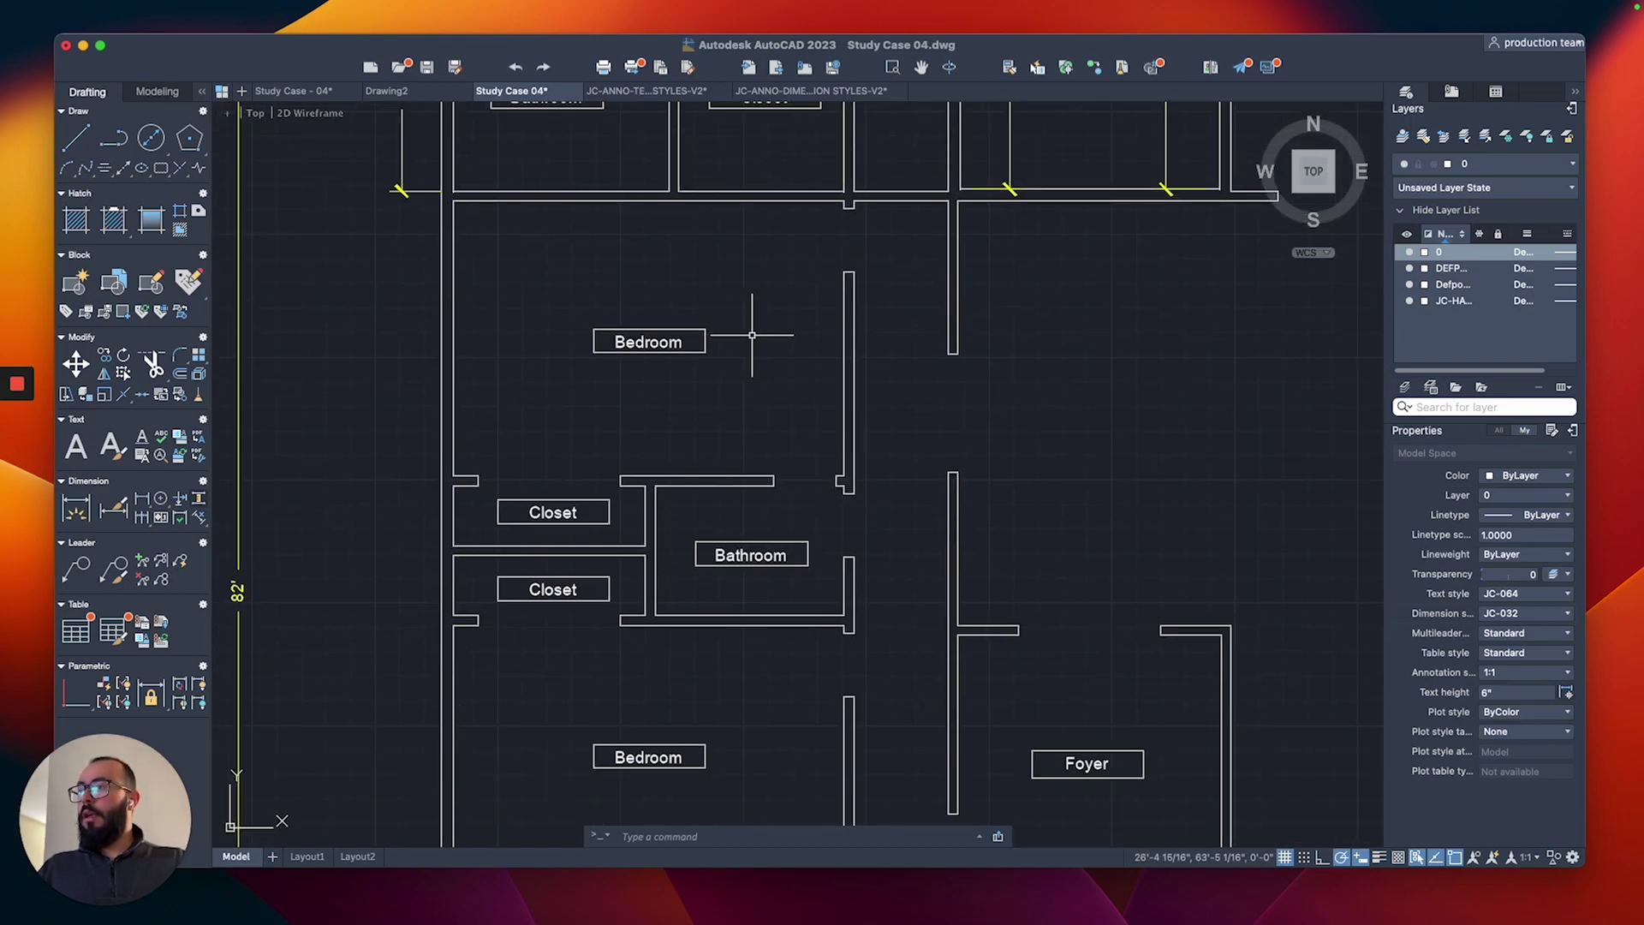
pyautogui.scroll(-3, 540, 356)
pyautogui.scroll(1, 553, 375)
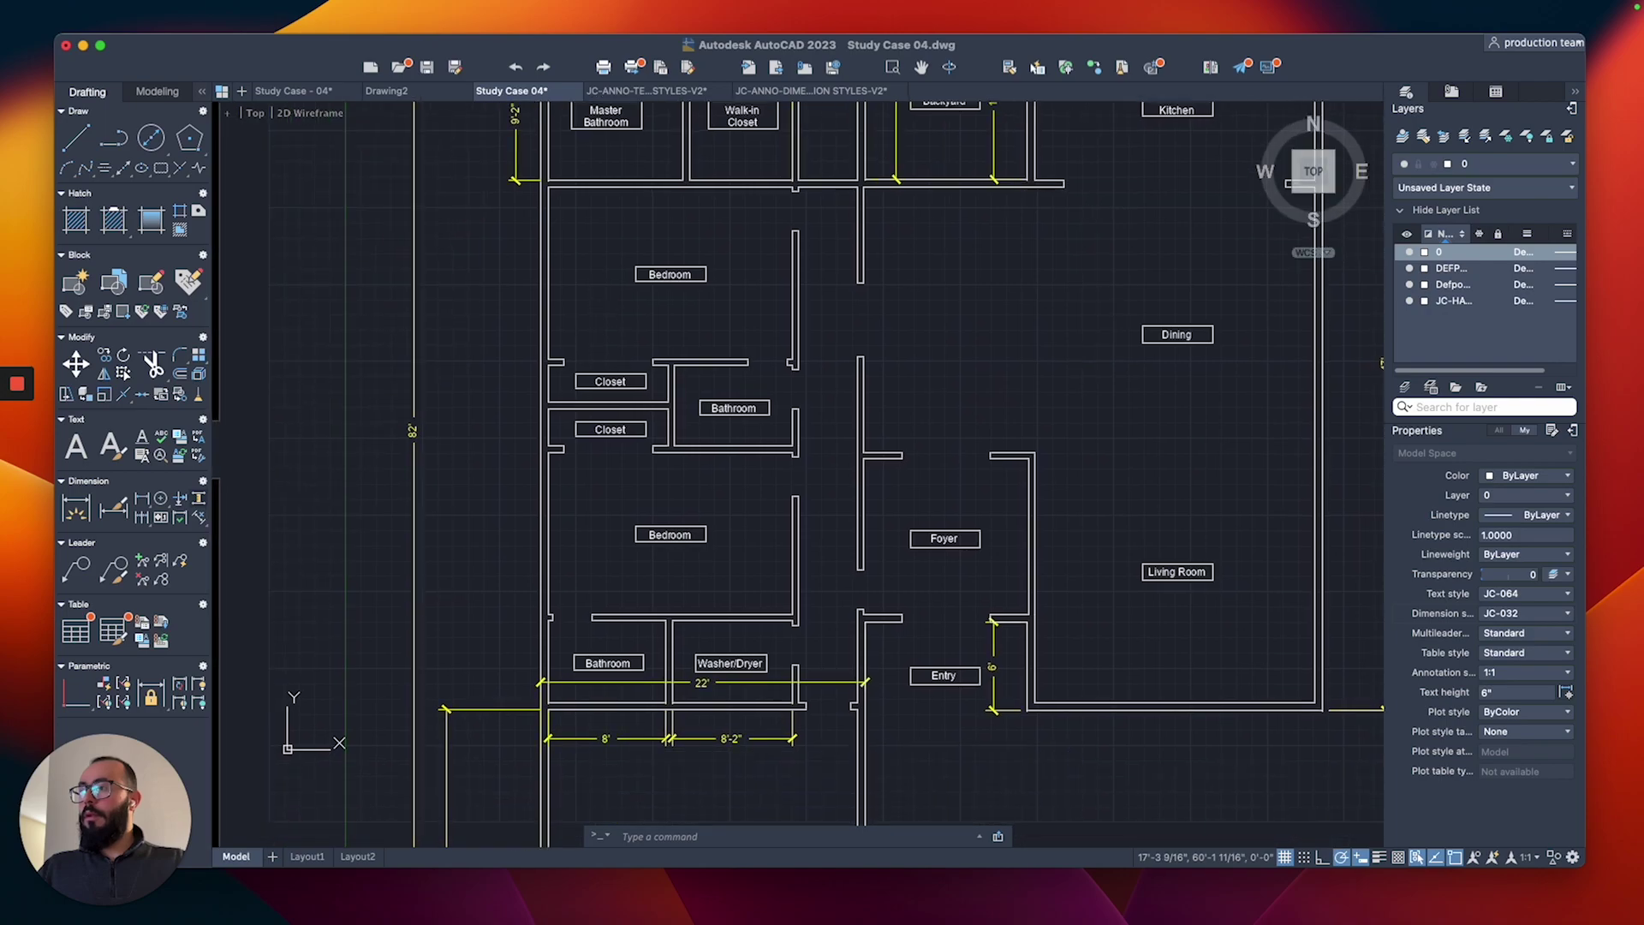
pyautogui.scroll(-5, 620, 427)
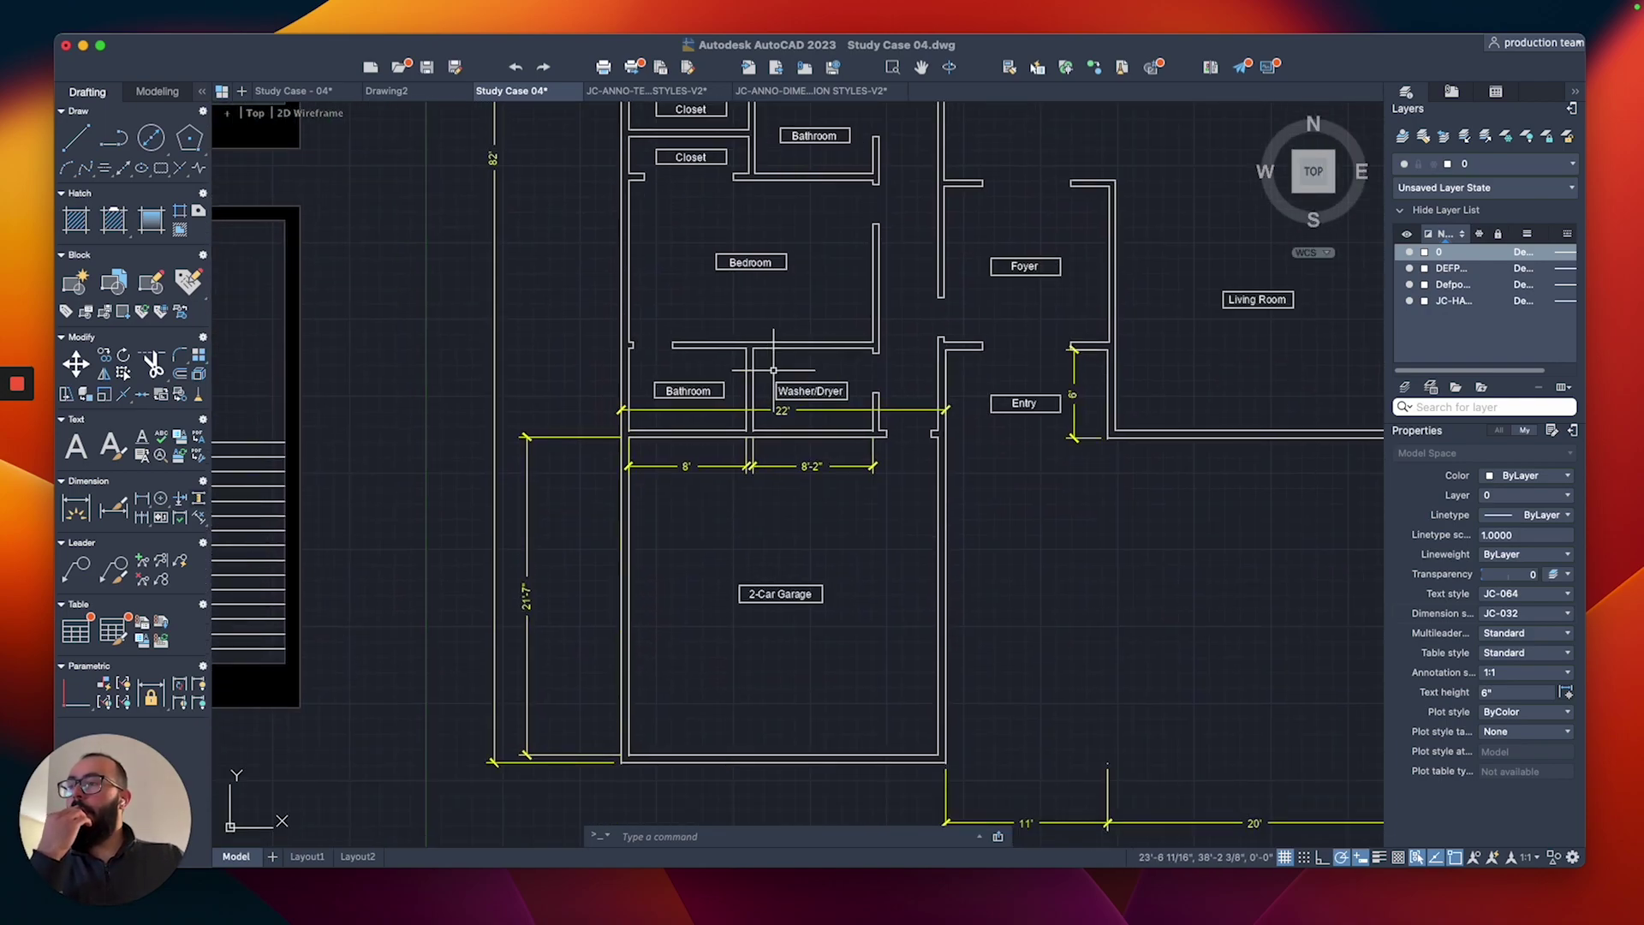
pyautogui.click(904, 412)
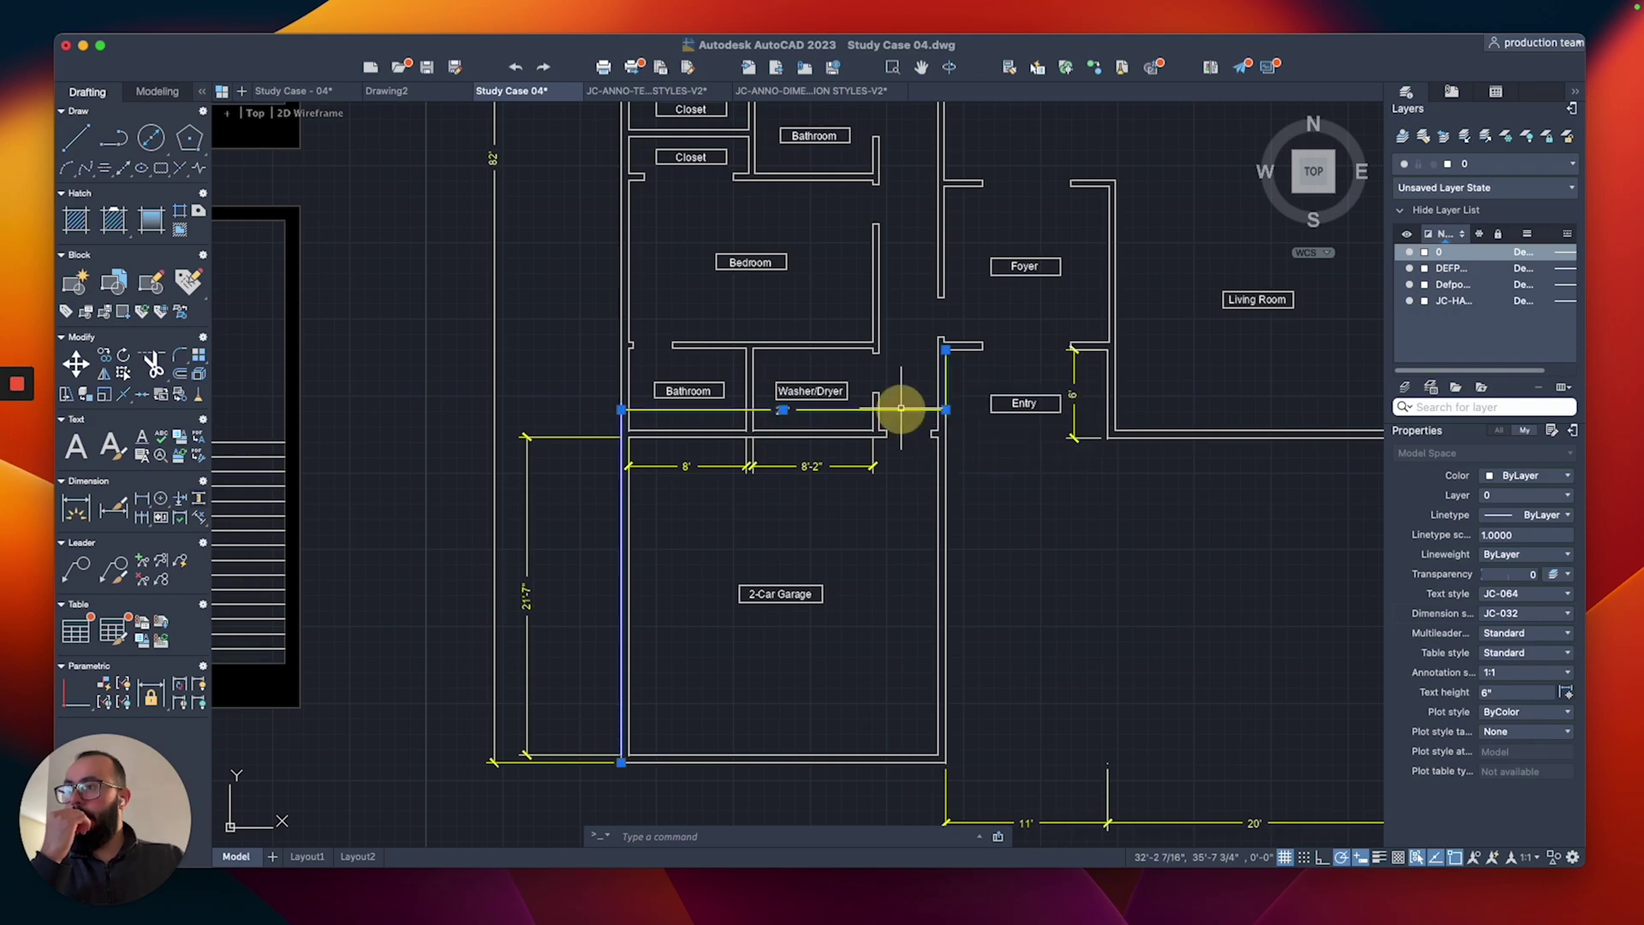
pyautogui.press('Delete')
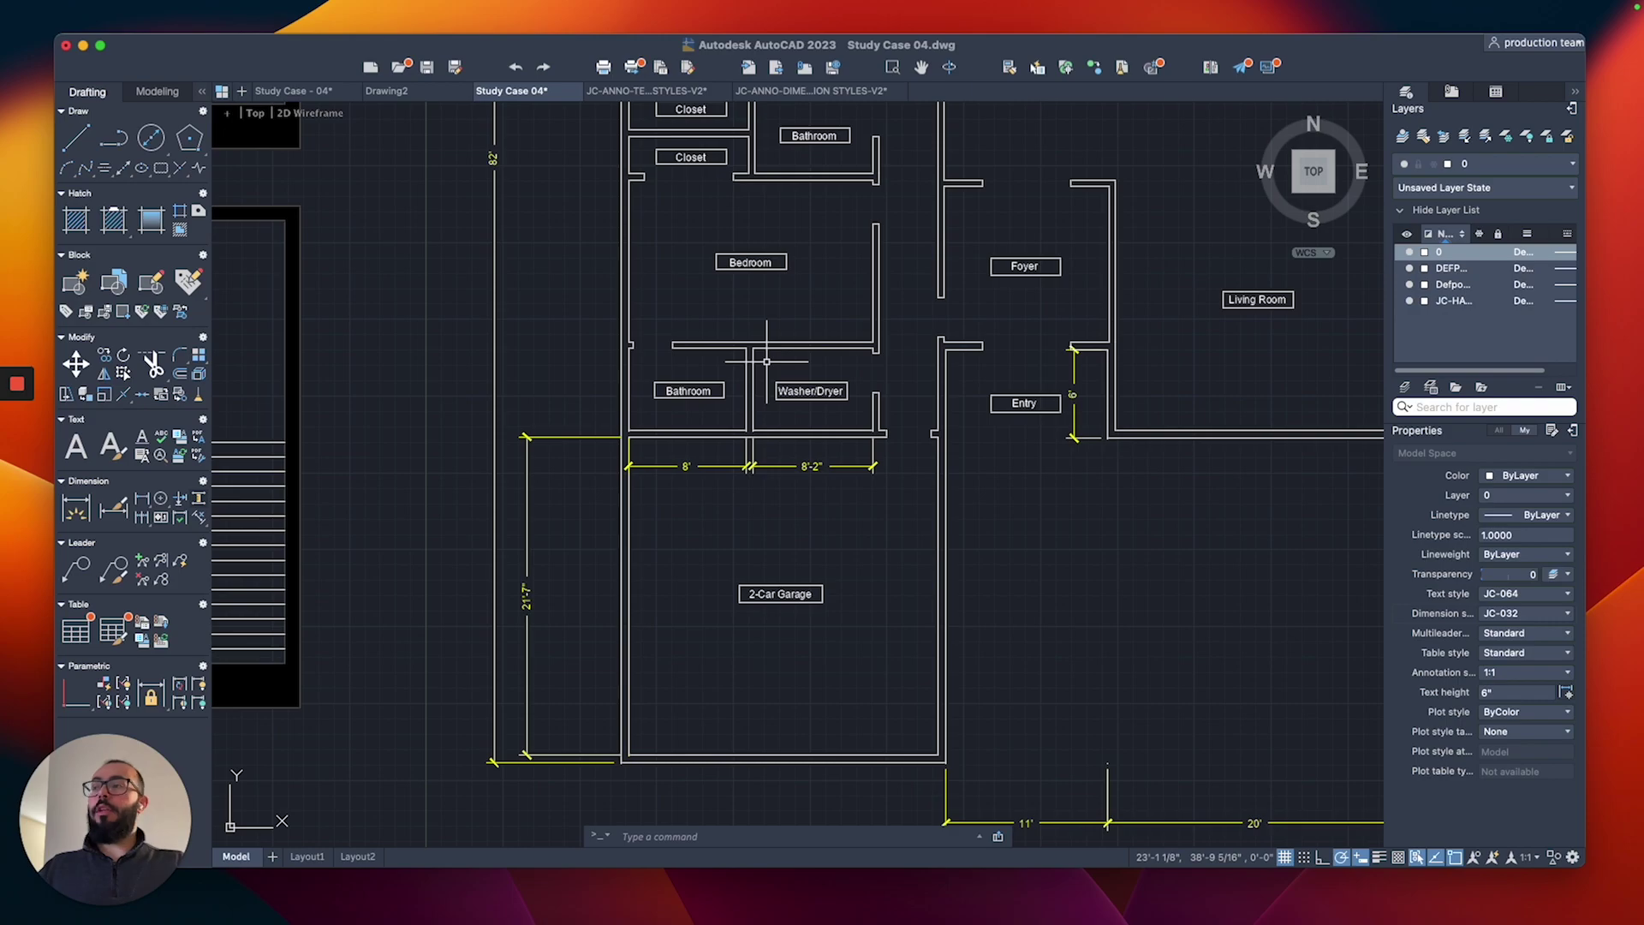
# Draw a short line across the 2-car garage's bottom wall at its midpoint.
pyautogui.scroll(3, 746, 590)
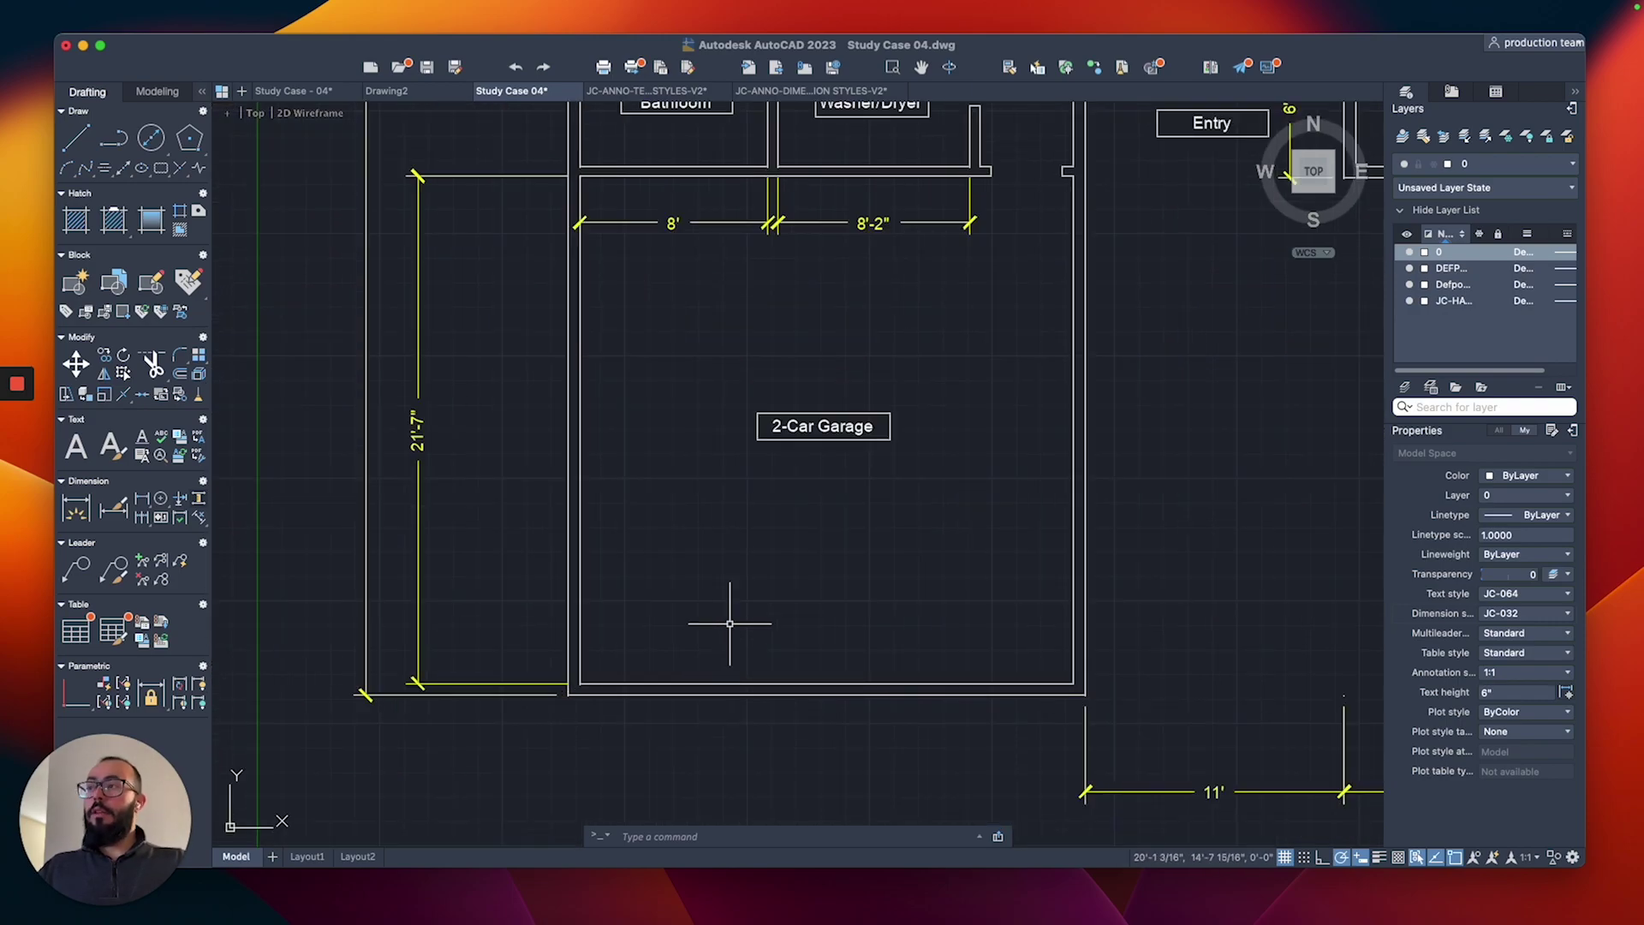
pyautogui.scroll(3, 942, 660)
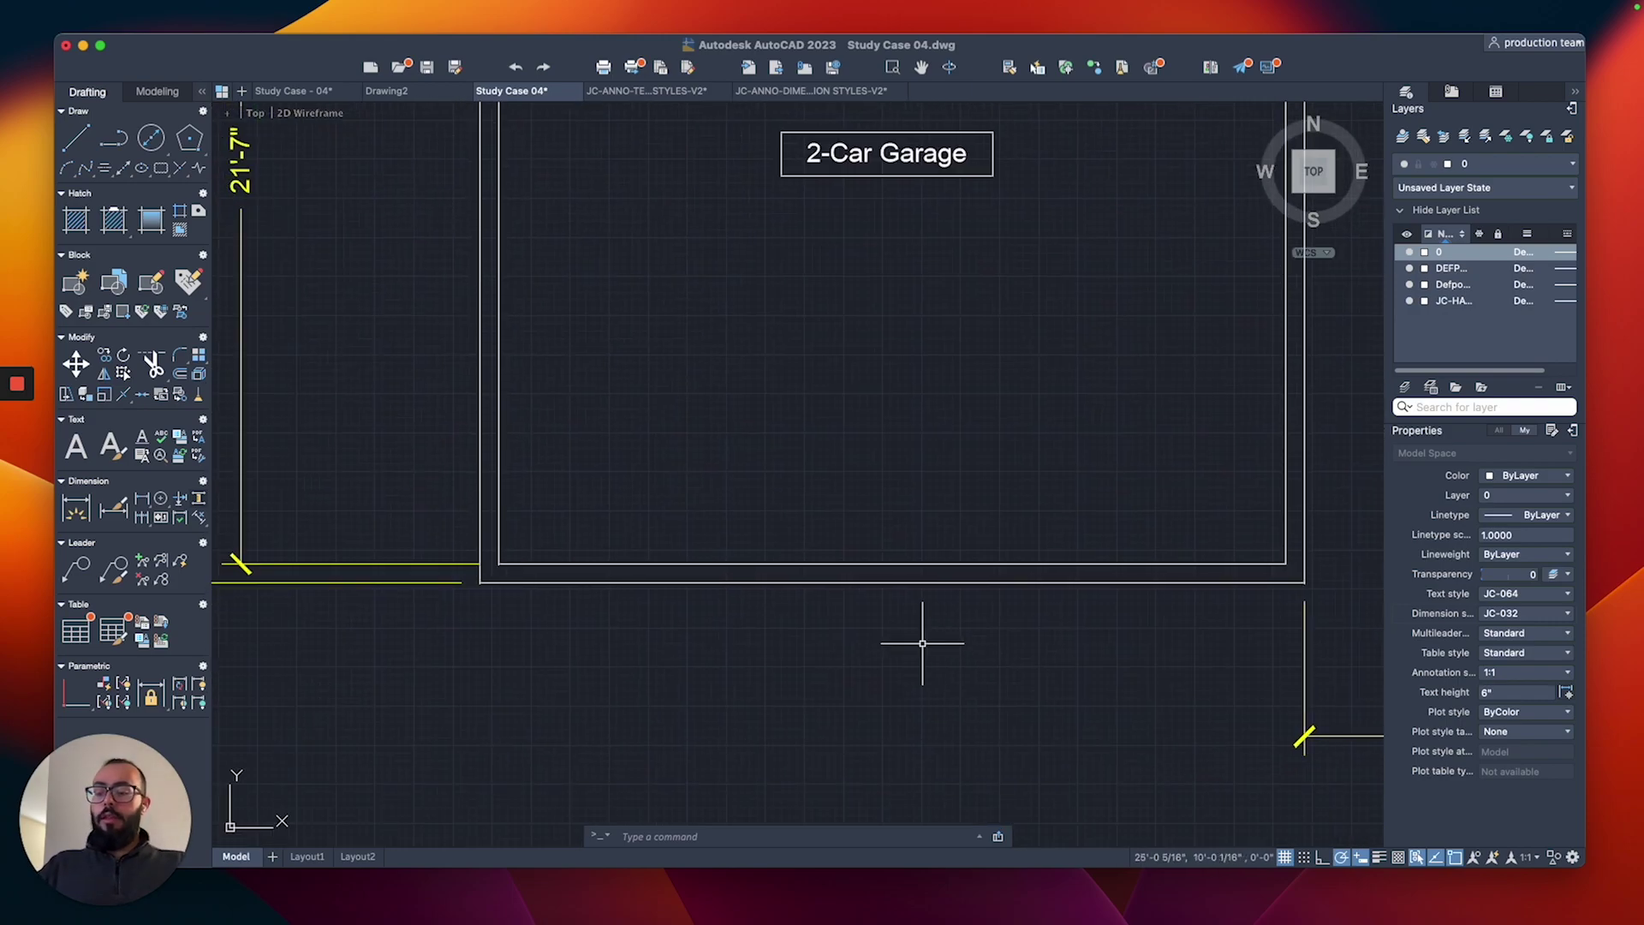
pyautogui.write('l')
pyautogui.press('Return')
pyautogui.click(893, 565)
pyautogui.click(893, 579)
pyautogui.press('Return')
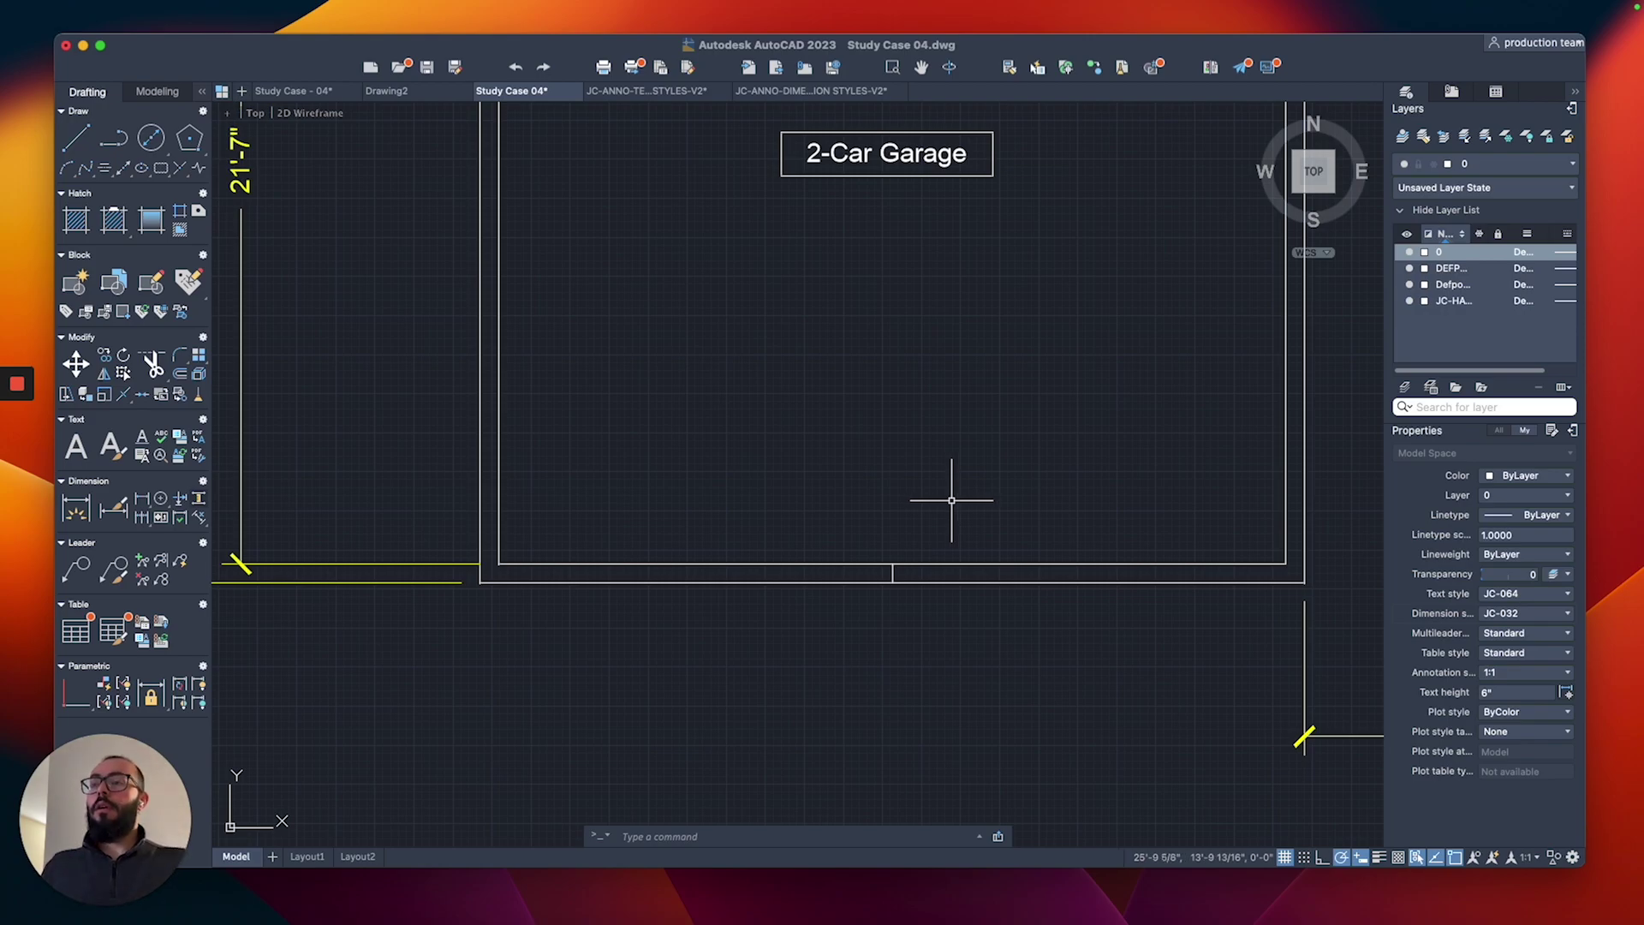
# Measure the garage's overall outer width along its bottom wall using a temporary linear dimension.
pyautogui.scroll(-5, 889, 463)
pyautogui.scroll(3, 948, 485)
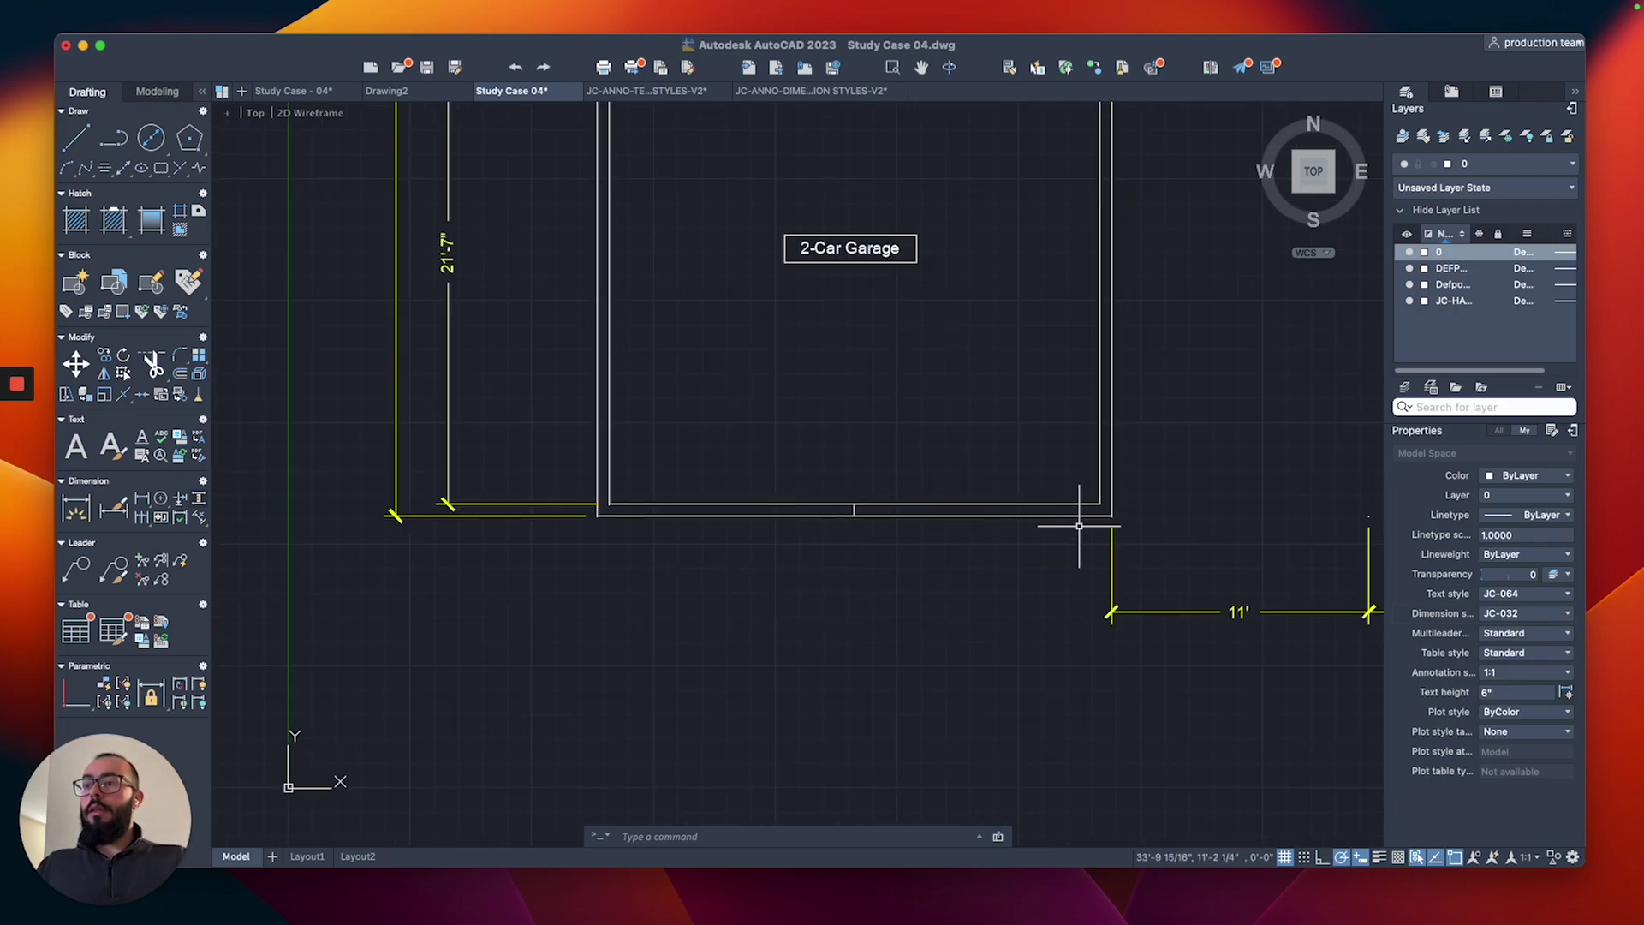
pyautogui.press('Return')
pyautogui.click(1112, 515)
pyautogui.click(597, 515)
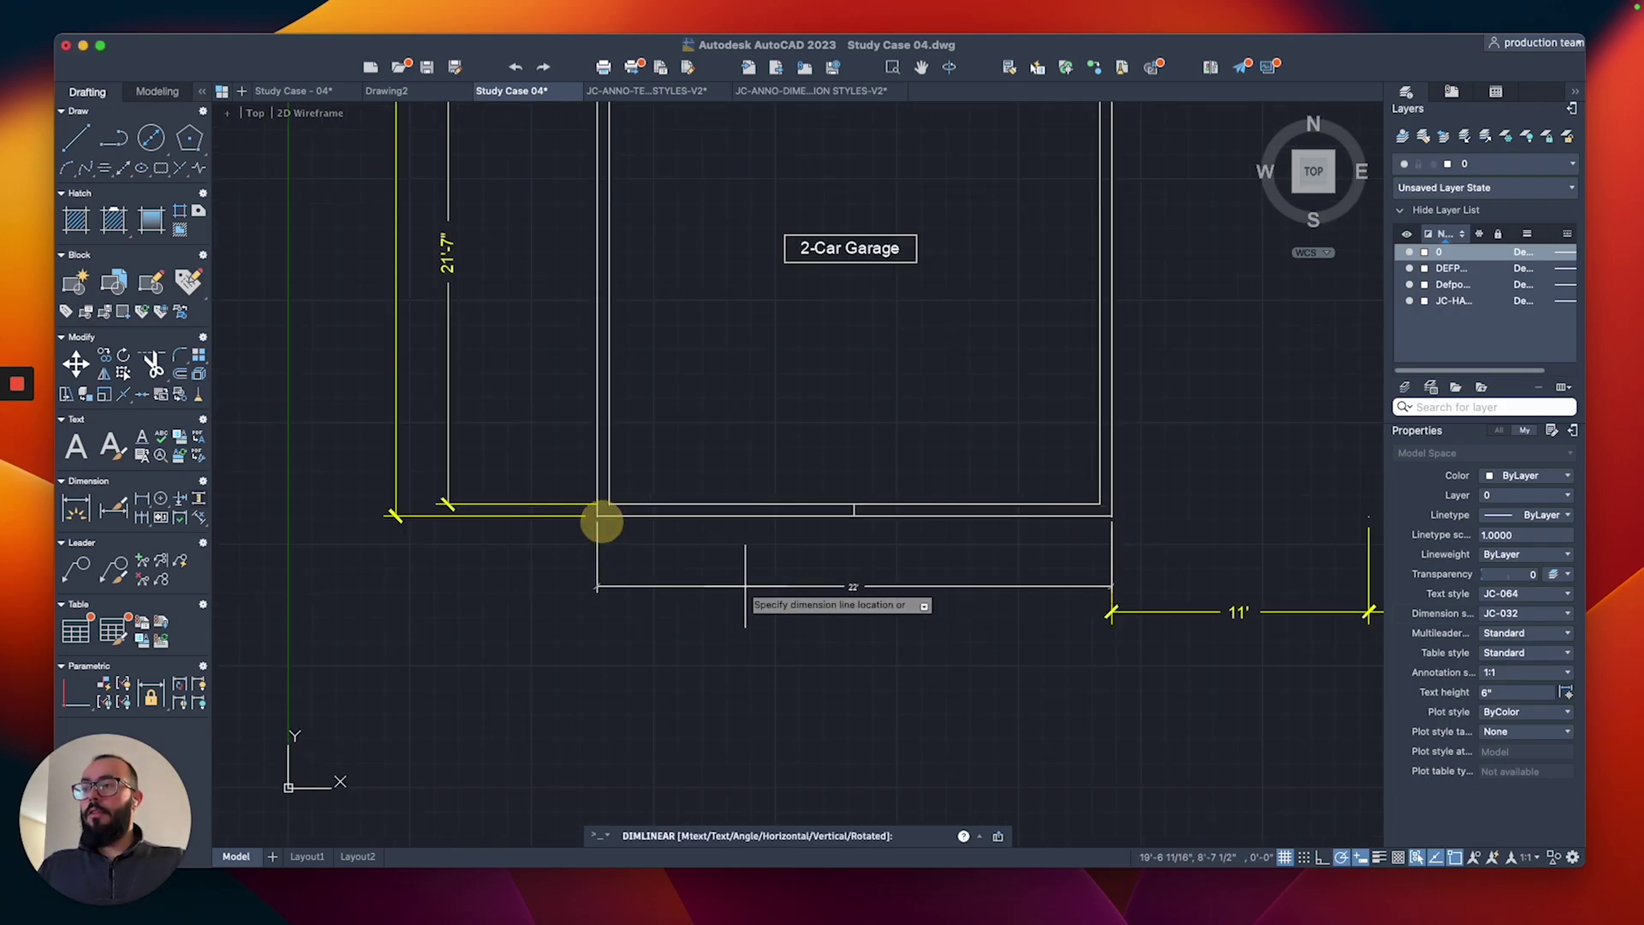
pyautogui.press('Escape')
# Offset the garage wall's centre line 8' to each side to mark the garage door's edges.
pyautogui.scroll(2, 891, 501)
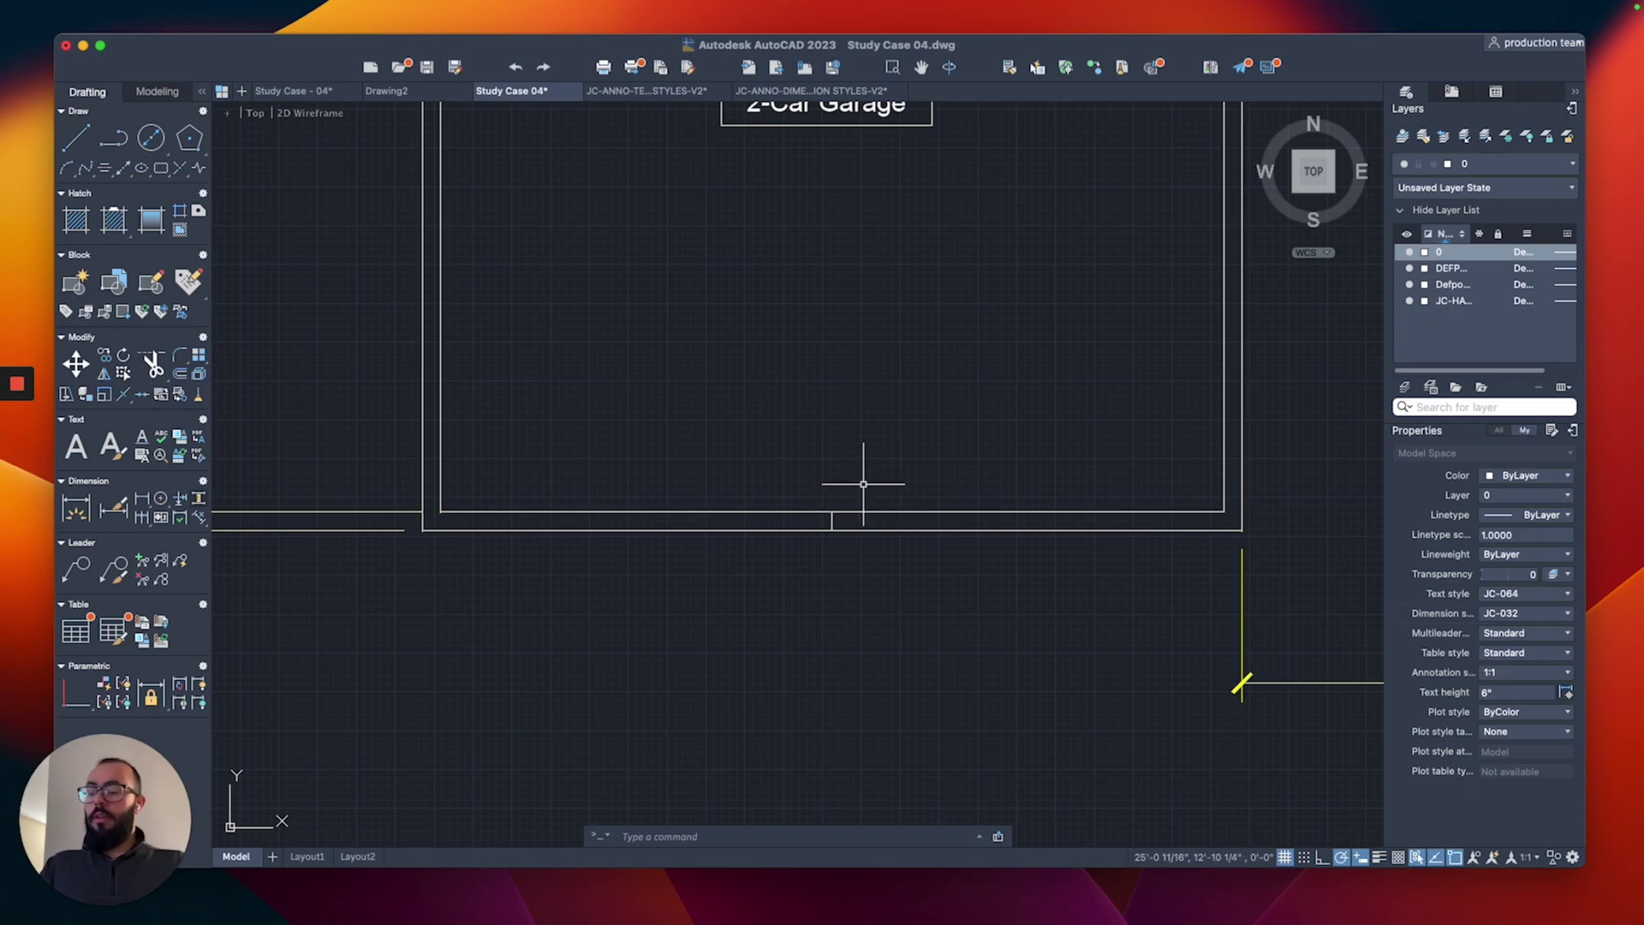
pyautogui.write('o')
pyautogui.press('Return')
pyautogui.write('8')
pyautogui.press('Return')
pyautogui.click(840, 522)
pyautogui.click(848, 524)
pyautogui.click(829, 520)
pyautogui.click(766, 517)
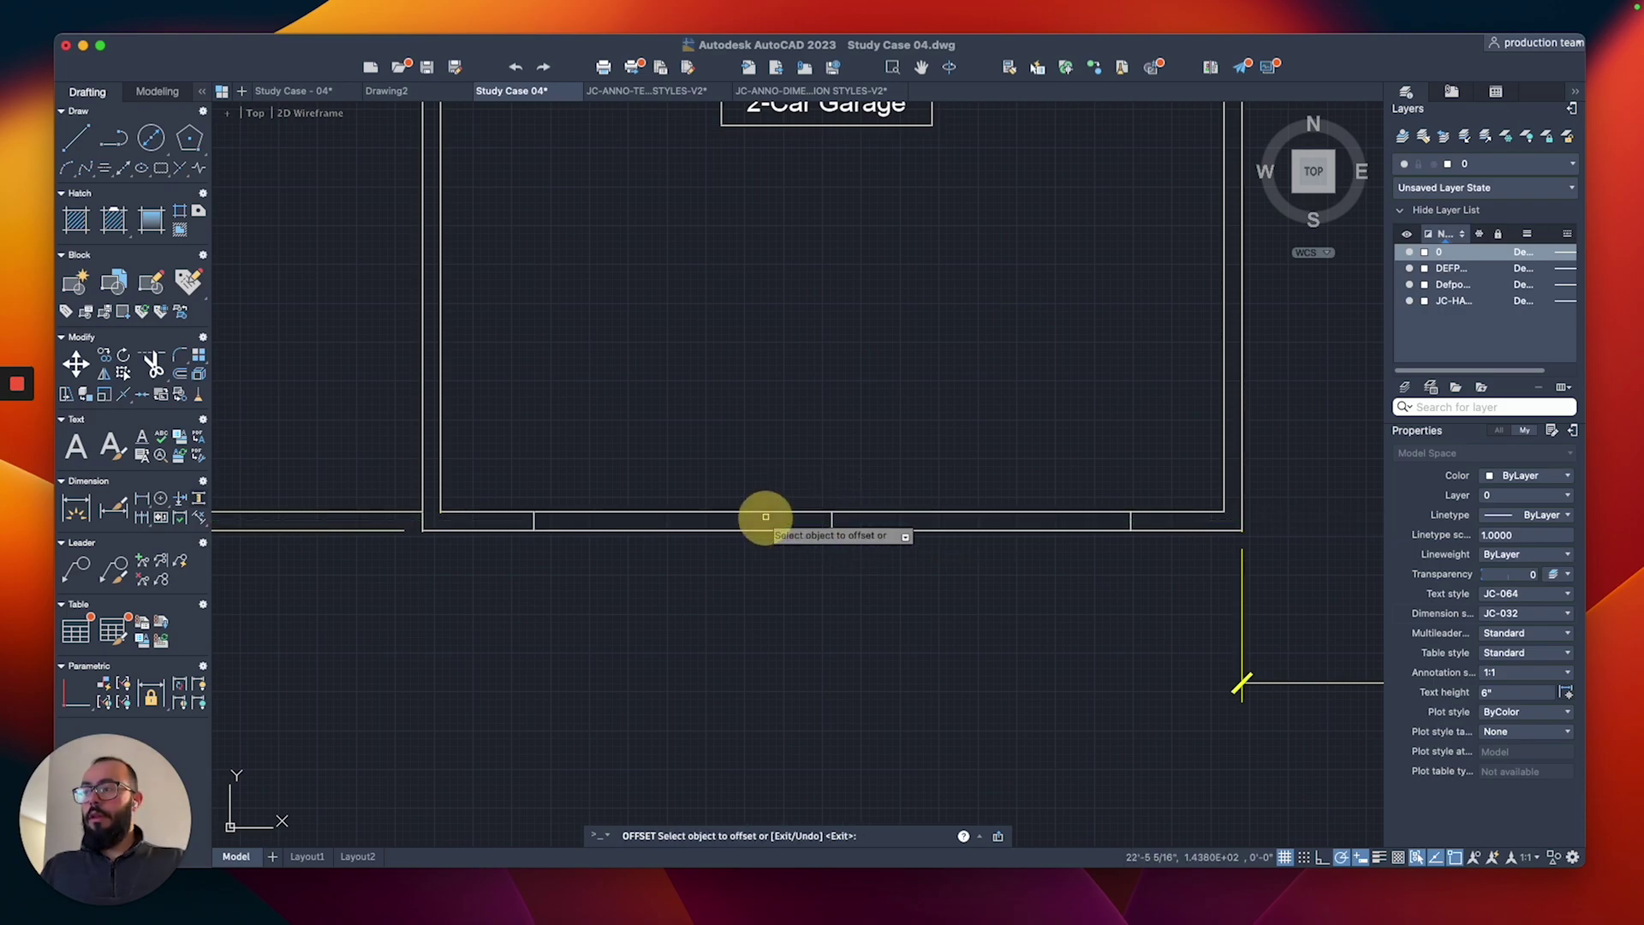
pyautogui.press('Escape')
# Trim the garage's bottom wall between the two offset lines and clear the centre line to form the garage door opening.
pyautogui.write('tr')
pyautogui.press('Return')
pyautogui.moveTo(899, 459); pyautogui.dragTo(1031, 580)
pyautogui.press('Escape')
pyautogui.click(1307, 454)
pyautogui.click(463, 597)
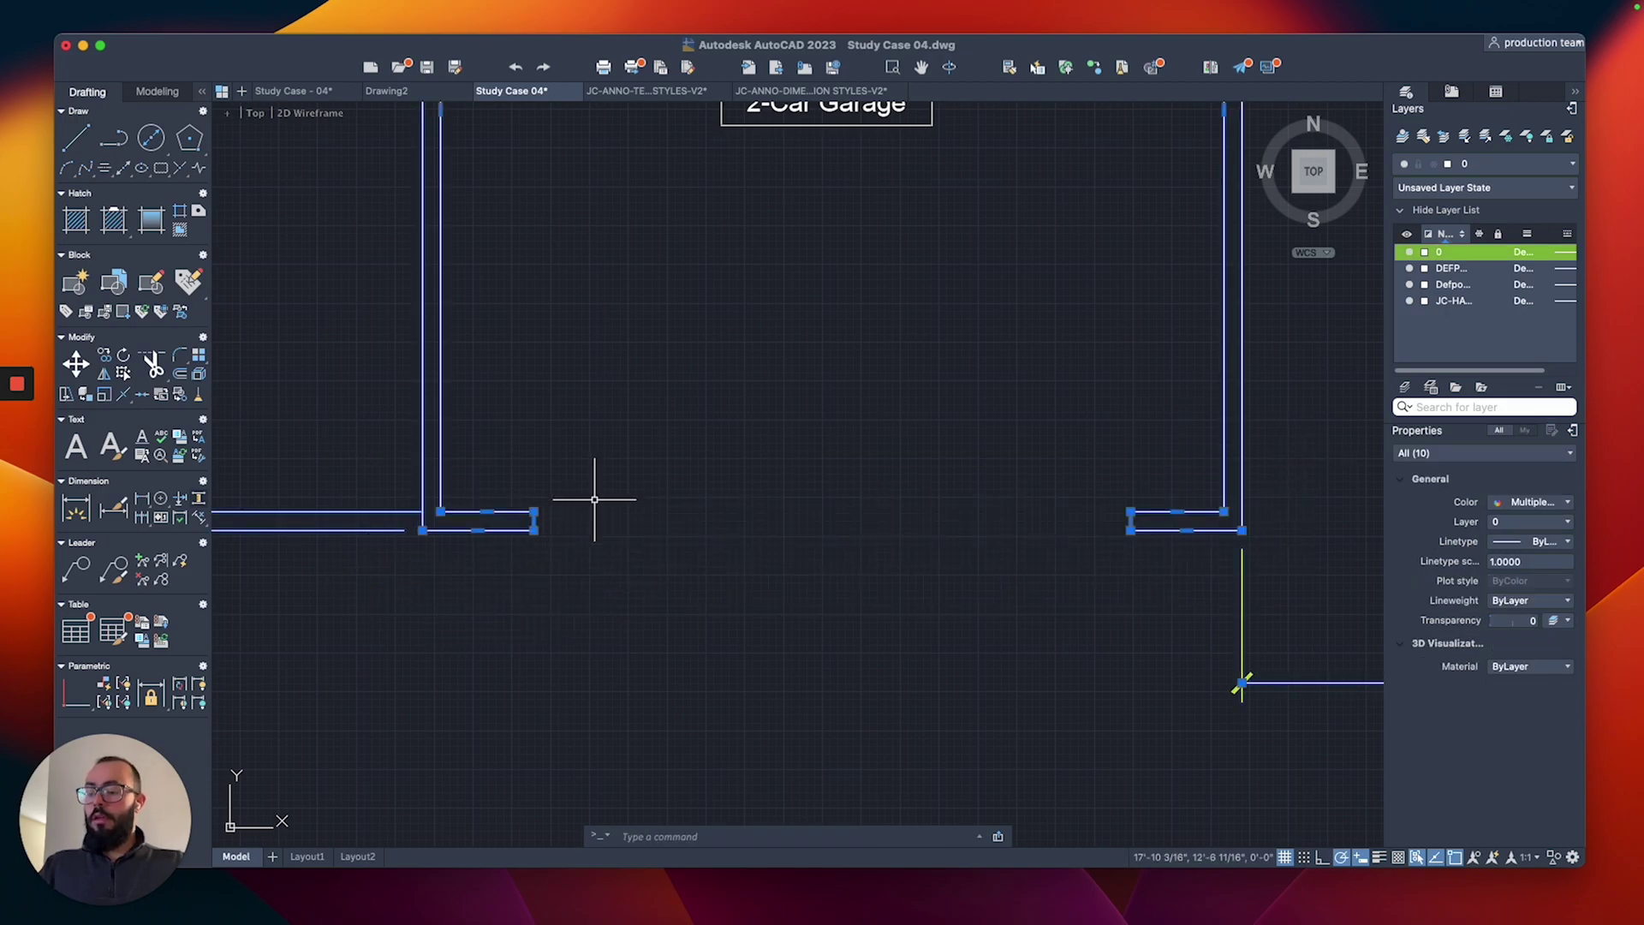
pyautogui.press('Escape')
# Examine the walls and door openings around the bathroom, washer/dryer room and garage.
pyautogui.scroll(-5, 488, 543)
pyautogui.scroll(5, 560, 302)
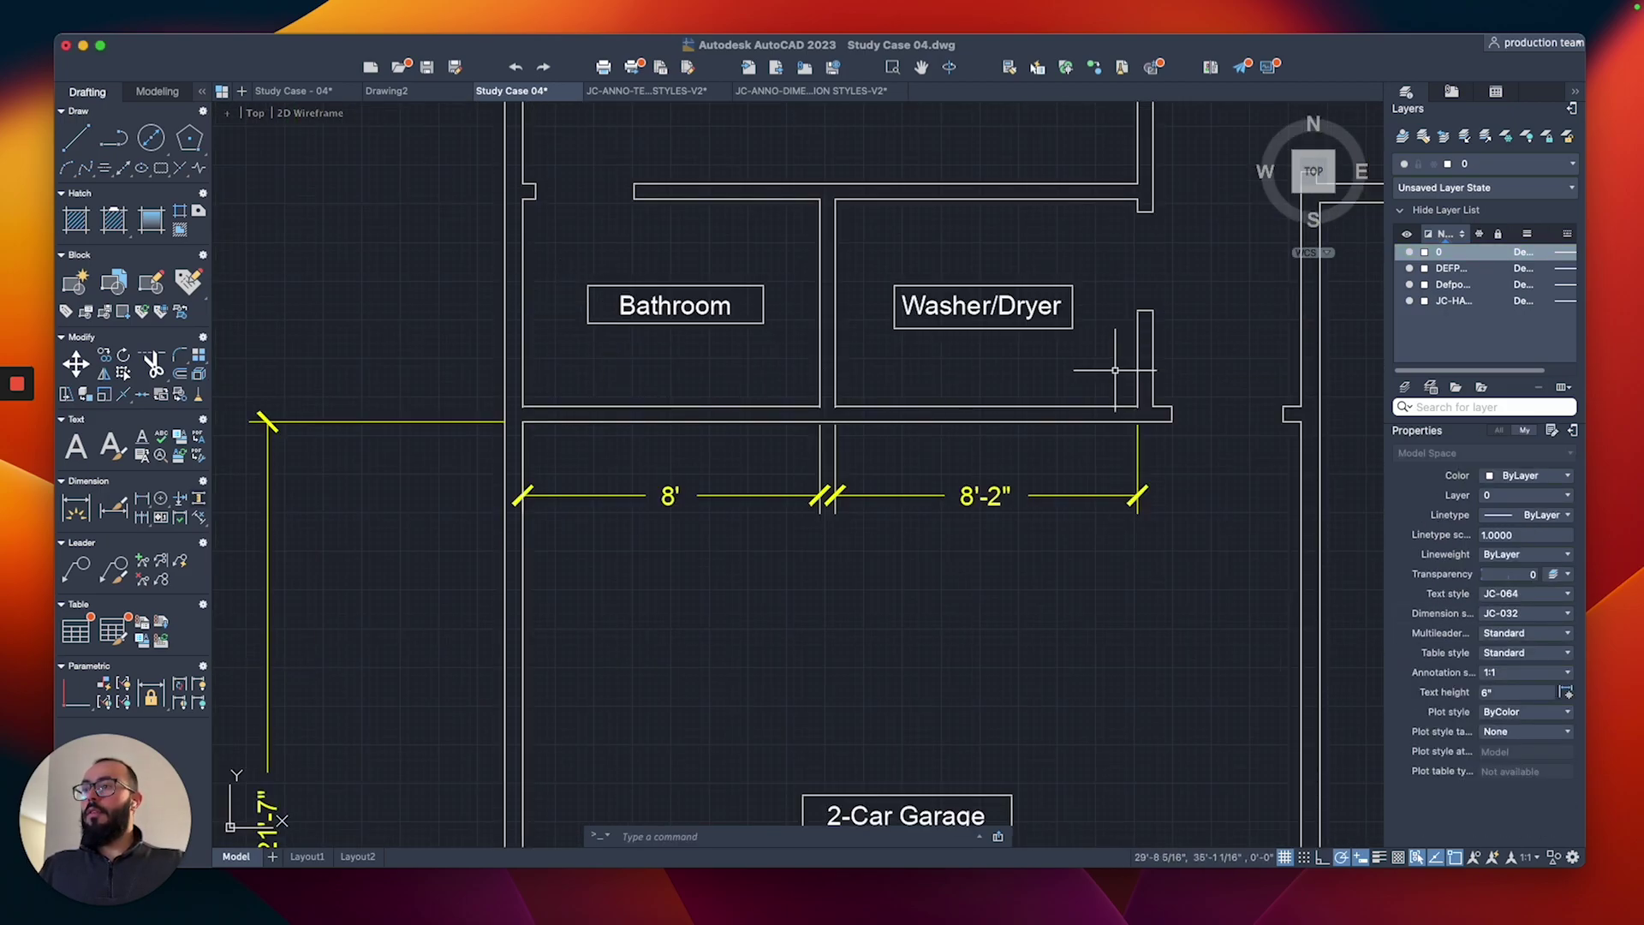
pyautogui.click(1293, 379)
pyautogui.click(447, 441)
pyautogui.click(1252, 451)
pyautogui.scroll(-3, 1229, 445)
pyautogui.press('Escape')
pyautogui.moveTo(1159, 500); pyautogui.dragTo(1039, 377, button='middle')
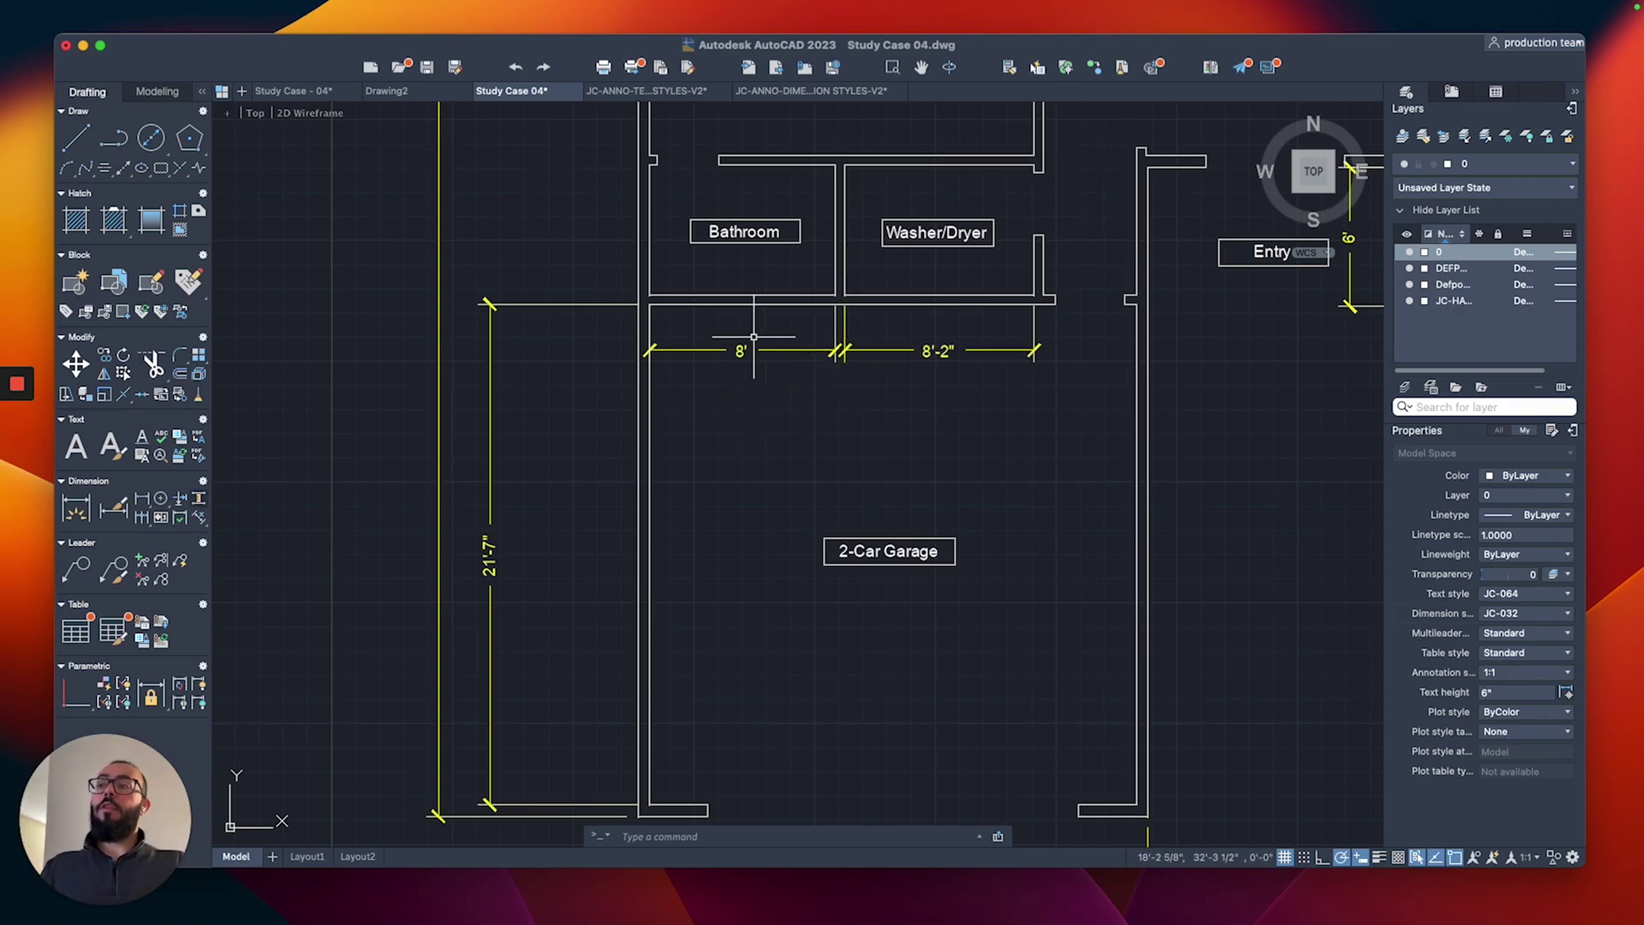
pyautogui.scroll(-2, 796, 380)
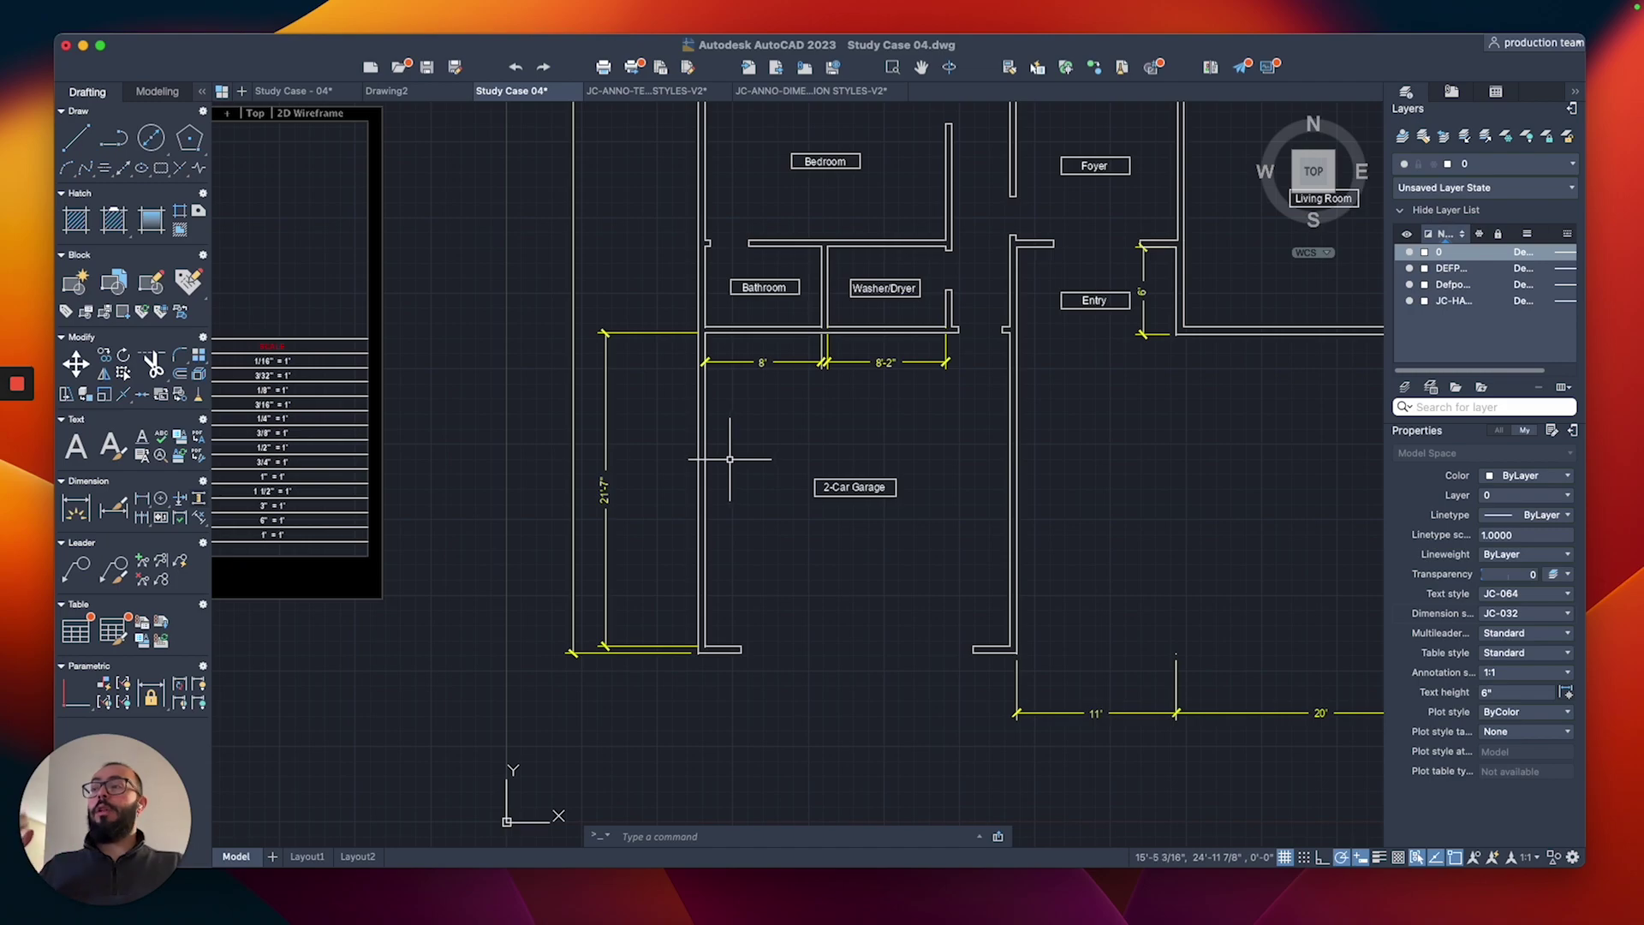
pyautogui.moveTo(734, 481); pyautogui.dragTo(760, 504, button='middle')
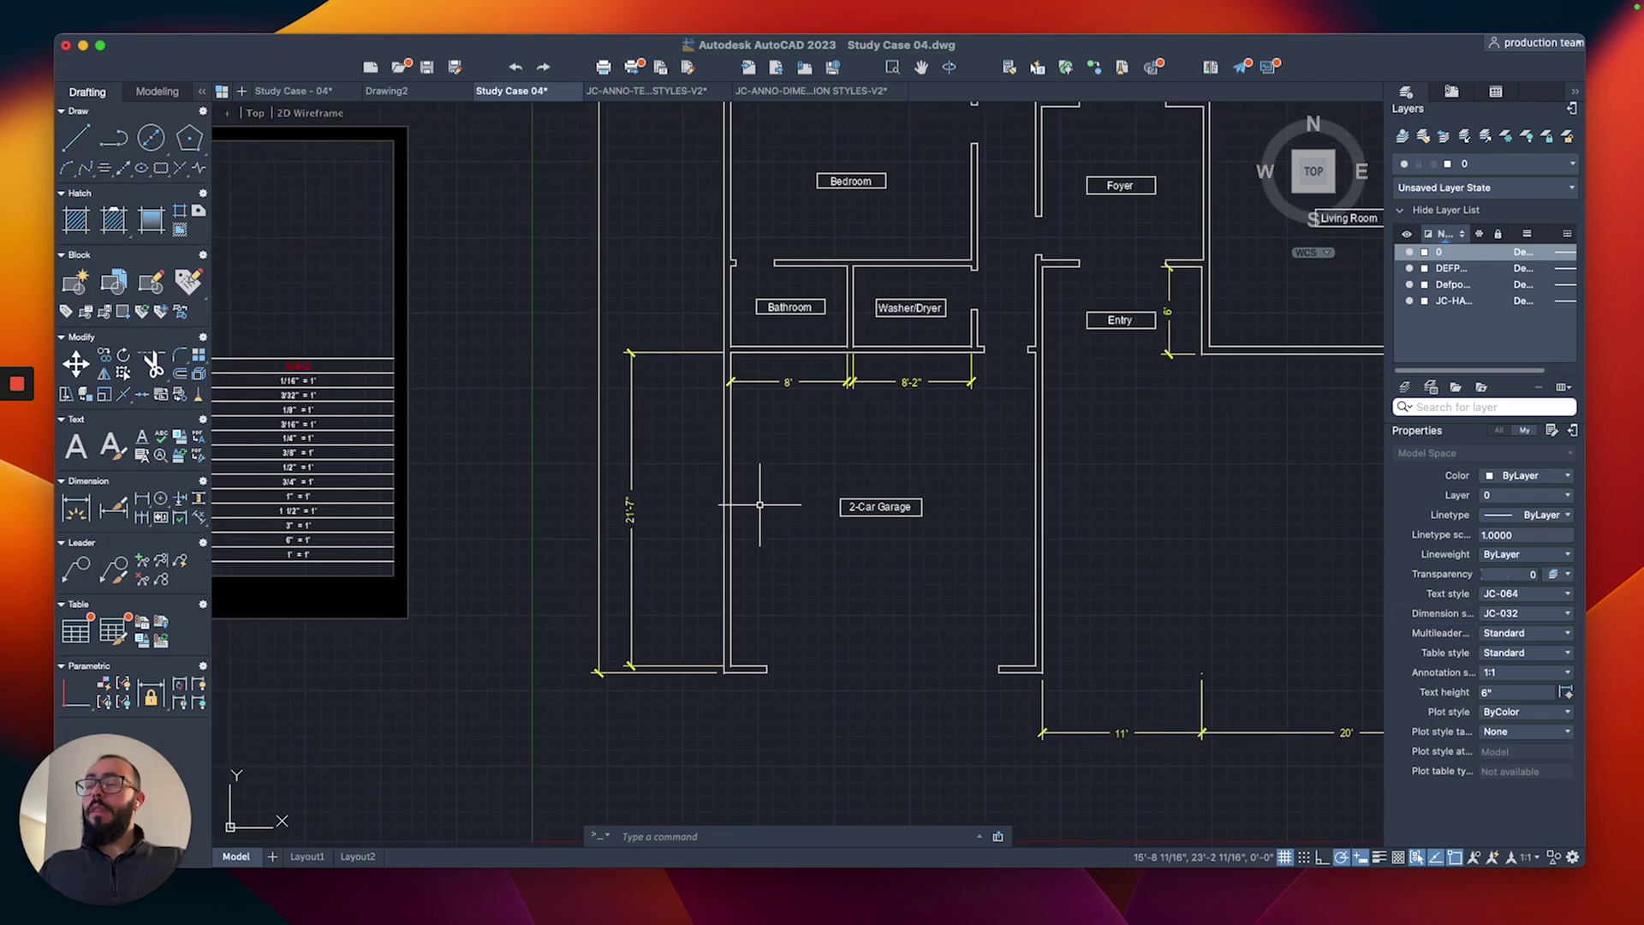
pyautogui.scroll(3, 768, 412)
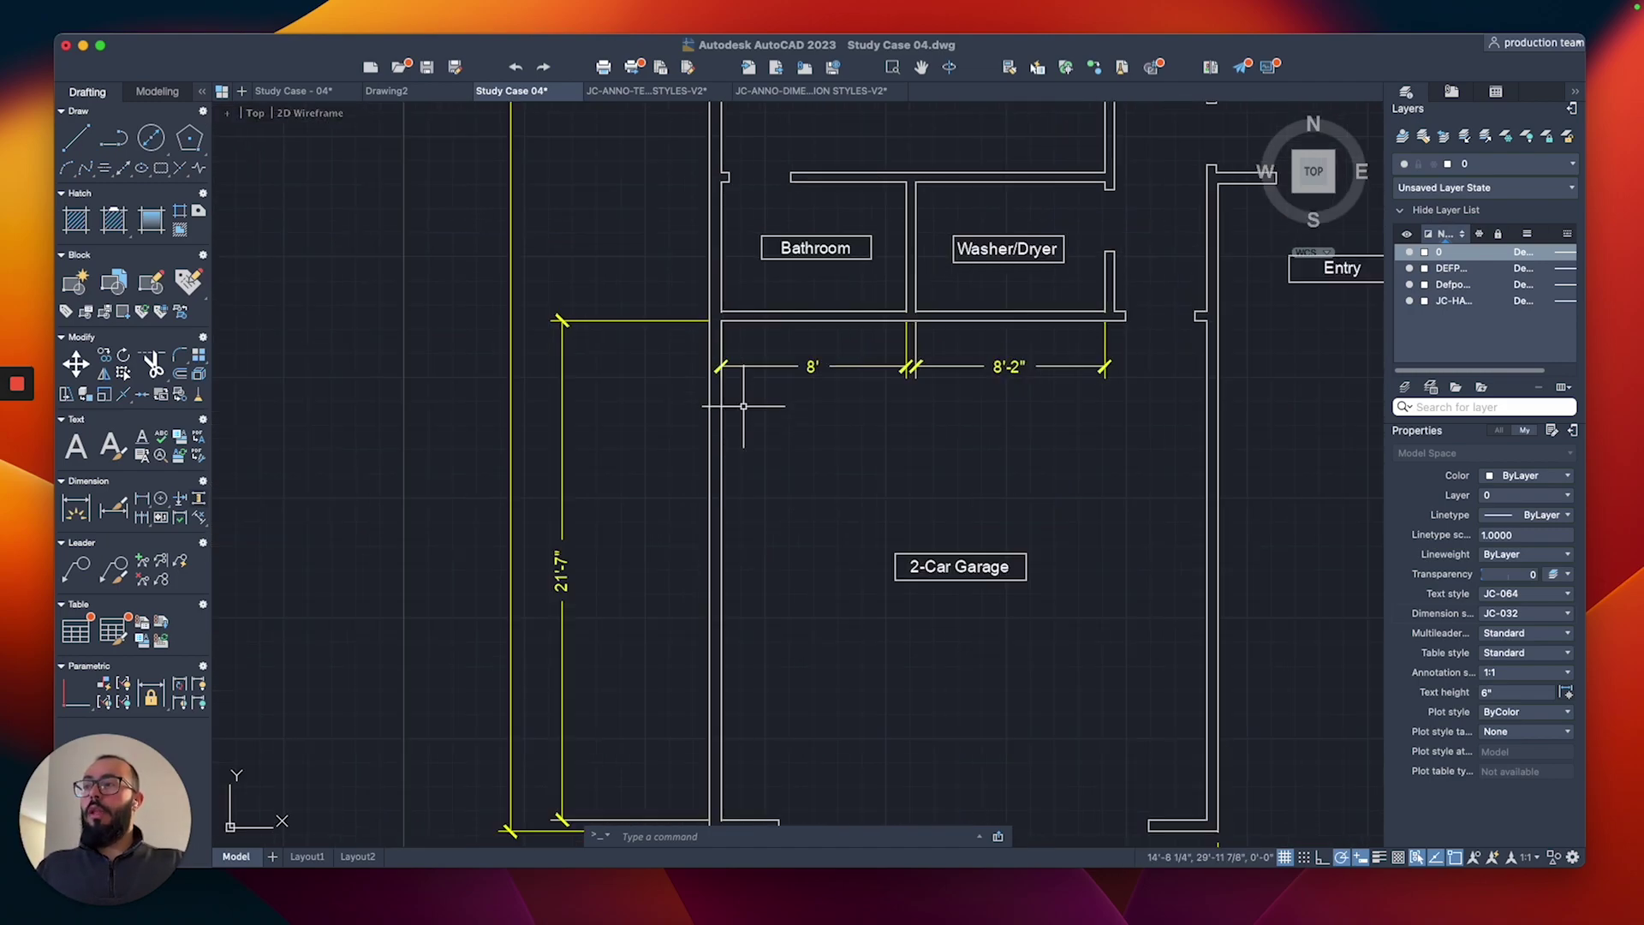
pyautogui.moveTo(868, 370)
pyautogui.mouseDown(button='middle')
pyautogui.moveTo(761, 396)
pyautogui.moveTo(771, 367)
pyautogui.moveTo(851, 378)
pyautogui.moveTo(679, 459)
pyautogui.moveTo(753, 387)
pyautogui.mouseUp(button='middle')
pyautogui.write('pl')
pyautogui.press('Return')
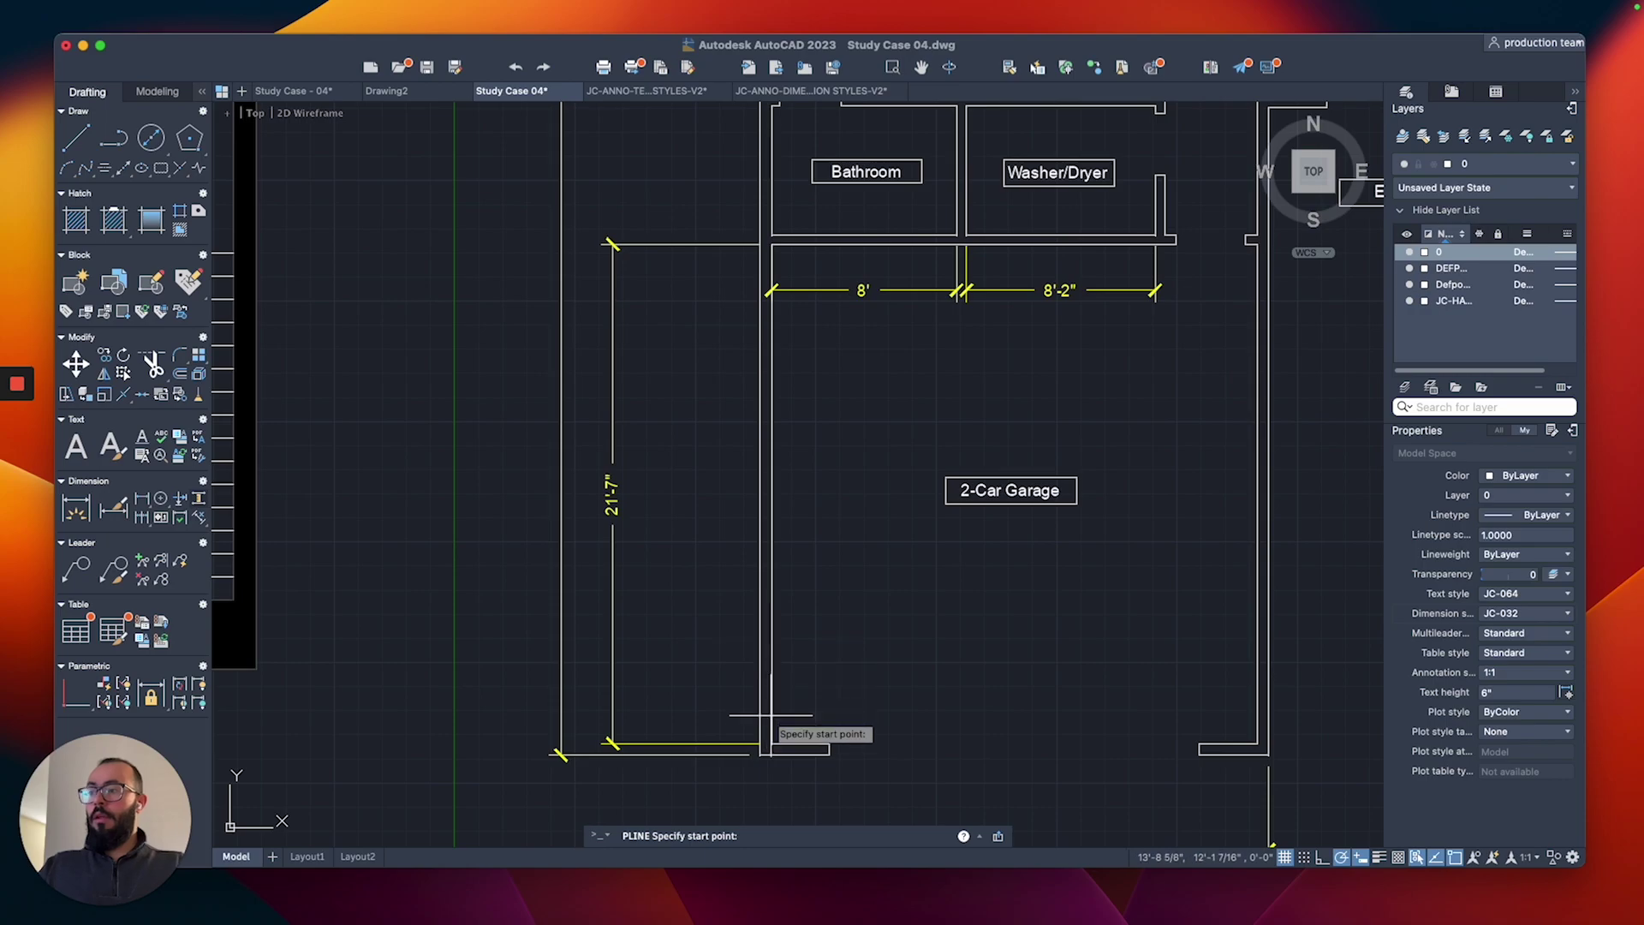
pyautogui.scroll(5, 772, 735)
pyautogui.scroll(-5, 754, 685)
pyautogui.press('Escape')
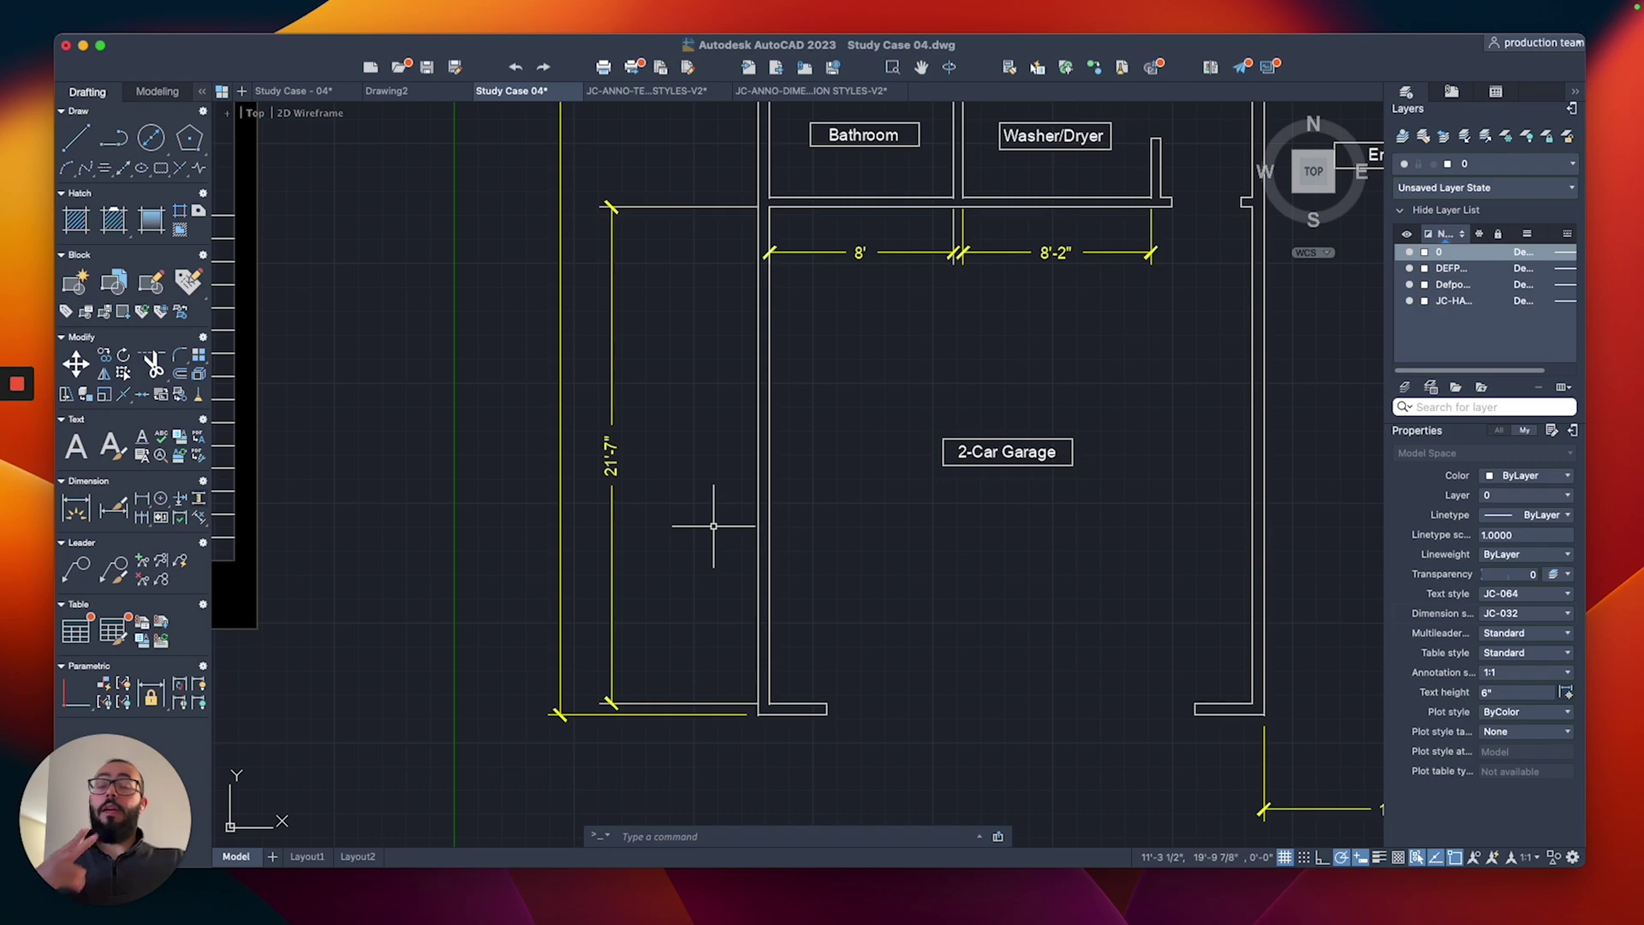
# Draw a short polyline across the garage's left wall, about 2' below the room's upper inner corner.
pyautogui.write('pl')
pyautogui.press('Return')
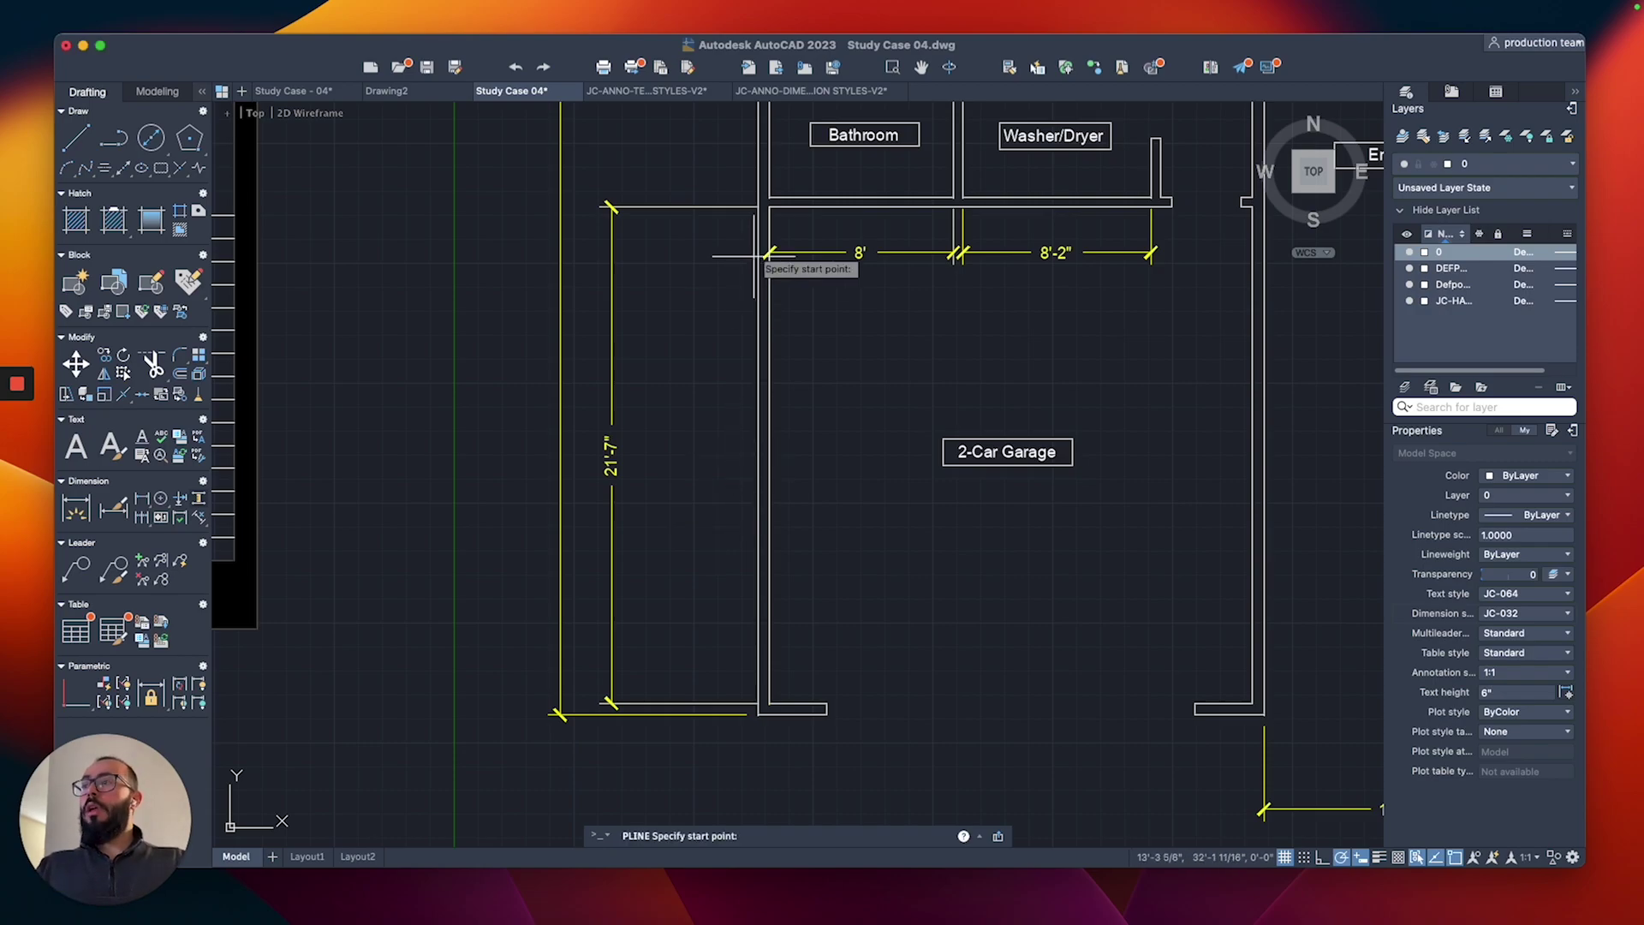
pyautogui.scroll(2, 767, 220)
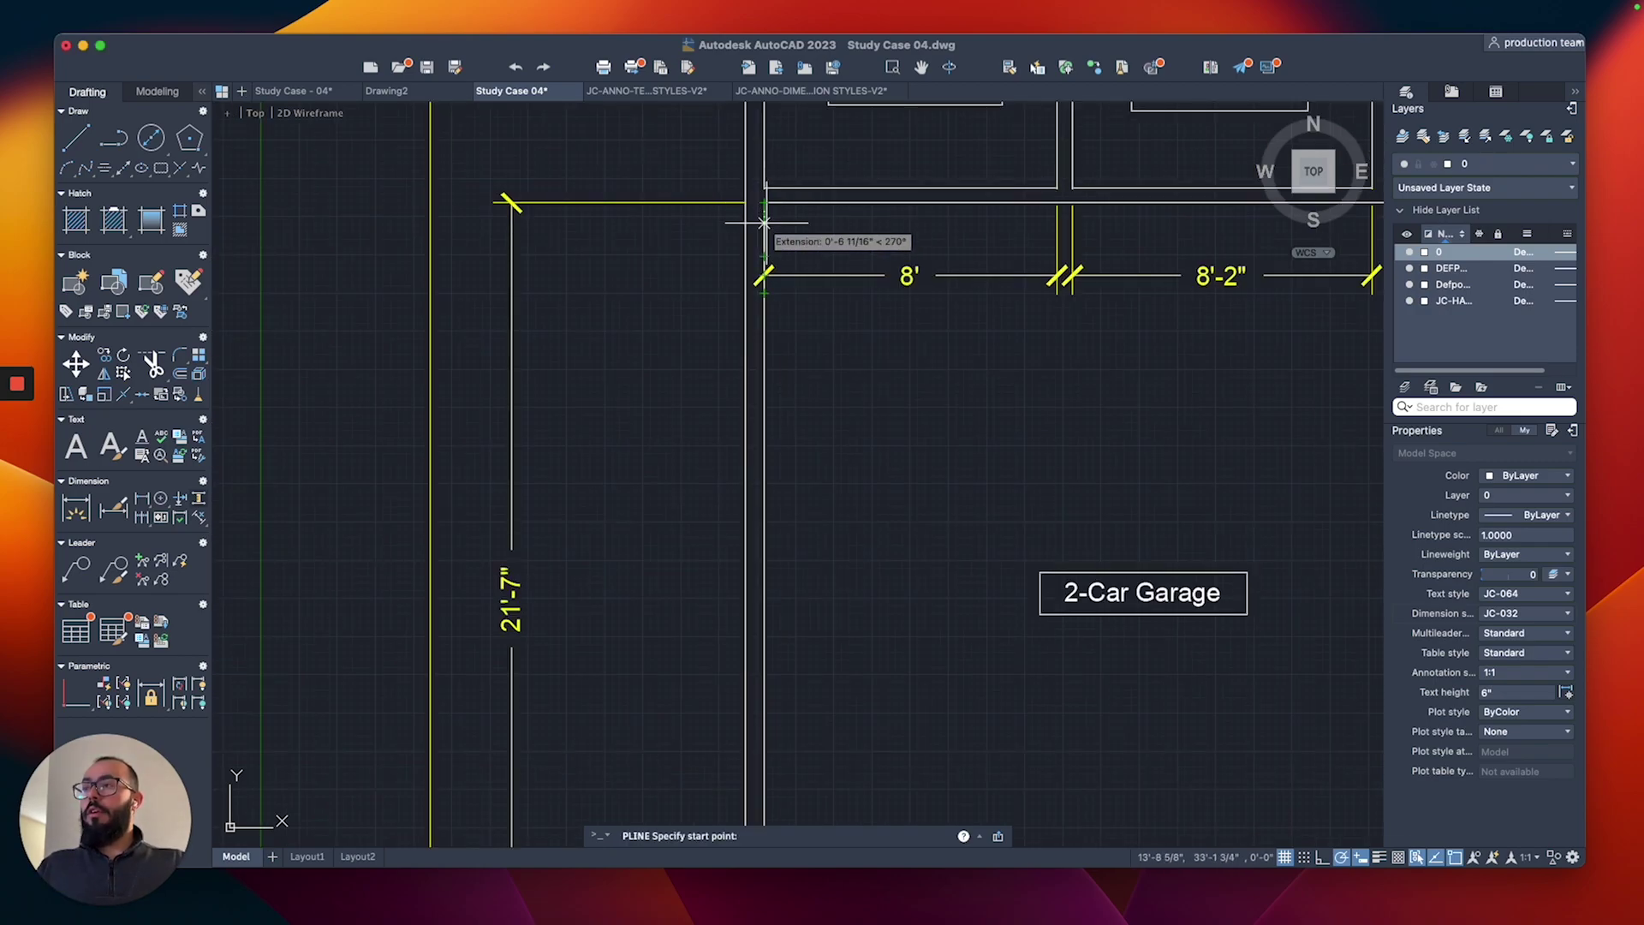
pyautogui.click(726, 253)
pyautogui.scroll(2, 728, 257)
pyautogui.click(743, 292)
pyautogui.press('Escape')
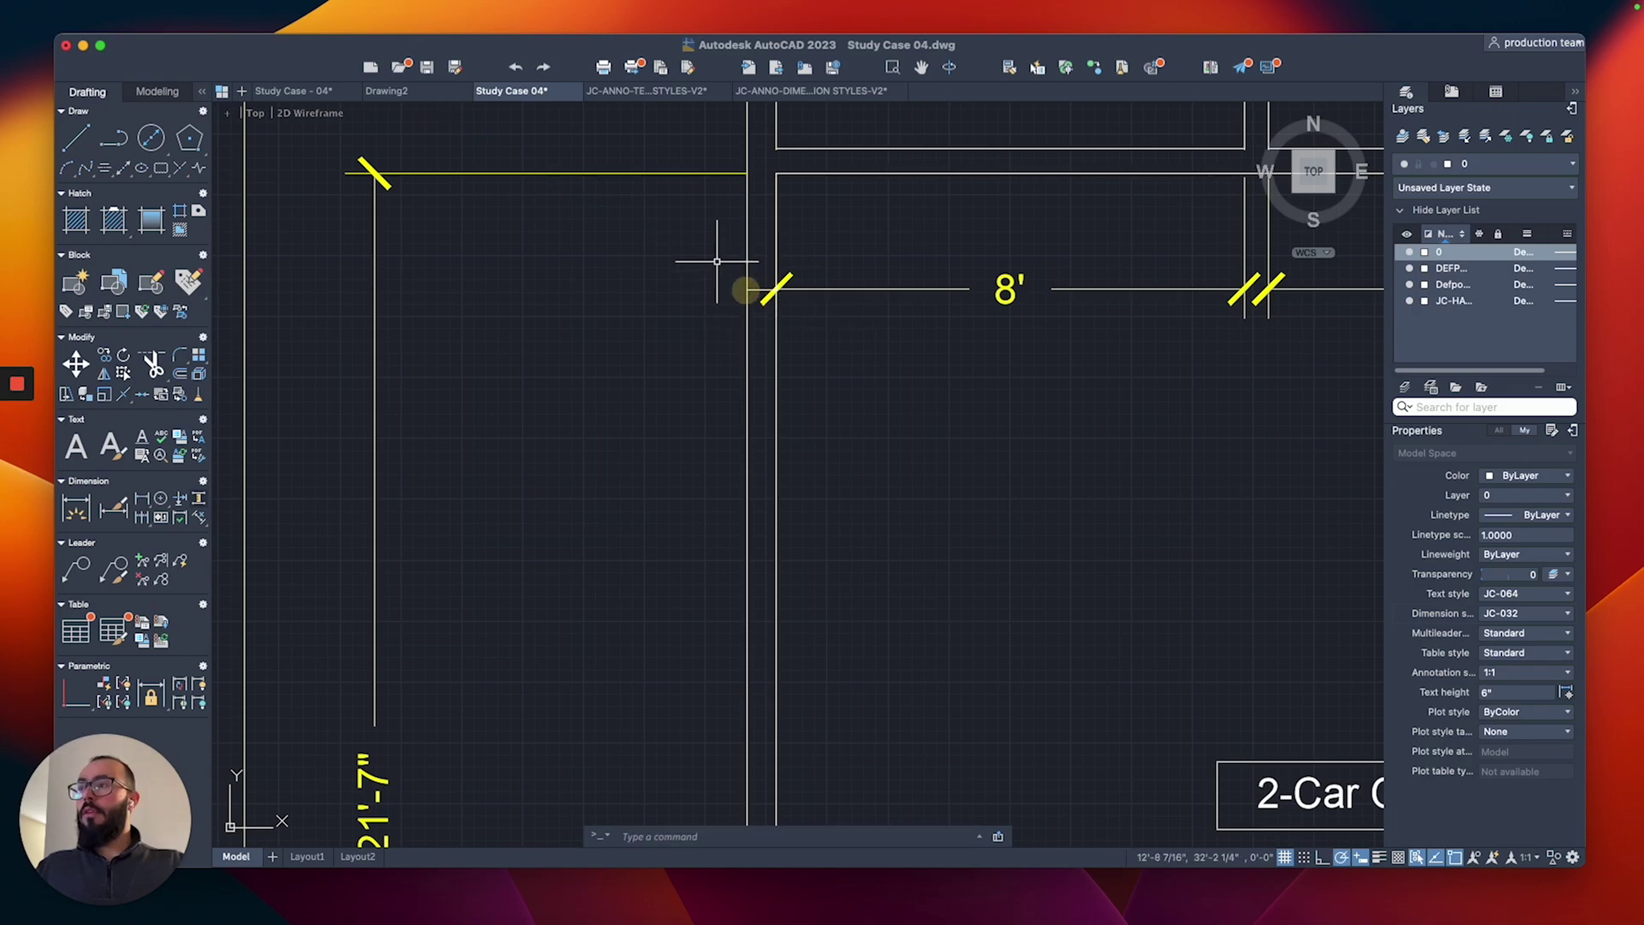
# Copy the short line across the garage's left wall 6' straight down to mark the opening's other edge.
pyautogui.click(756, 288)
pyautogui.write('co')
pyautogui.press('Return')
pyautogui.click(802, 318)
pyautogui.write("7'")
pyautogui.press('Return')
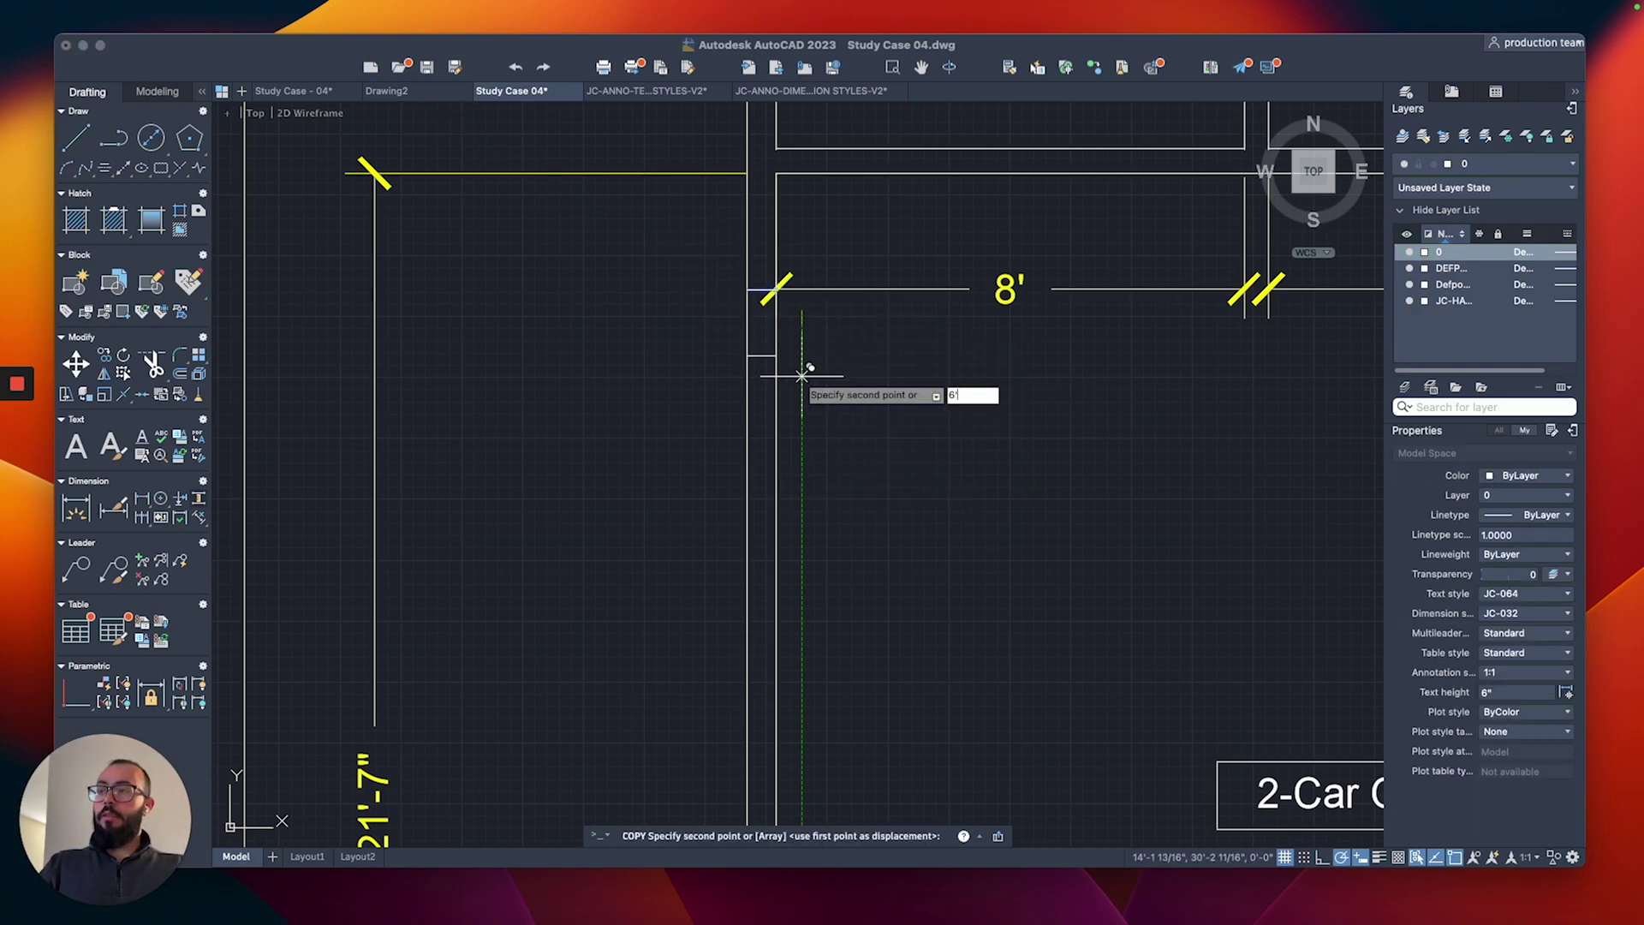
pyautogui.press('Escape')
pyautogui.scroll(-2, 614, 389)
pyautogui.scroll(-3, 614, 390)
pyautogui.scroll(1, 660, 351)
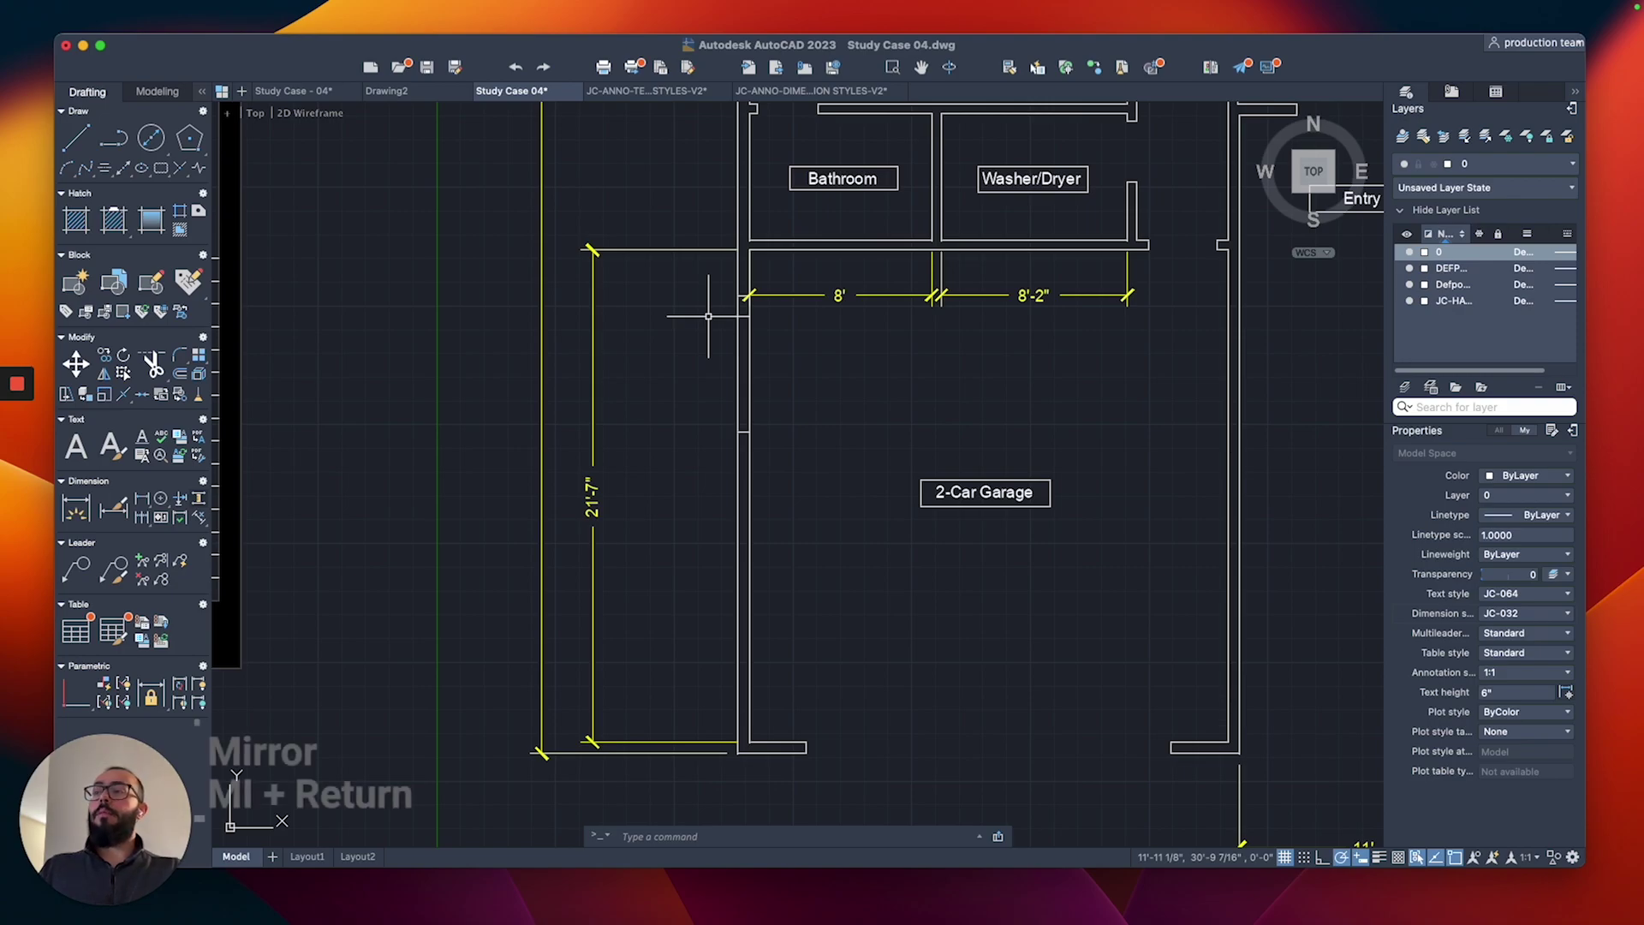
pyautogui.click(709, 285)
pyautogui.click(798, 454)
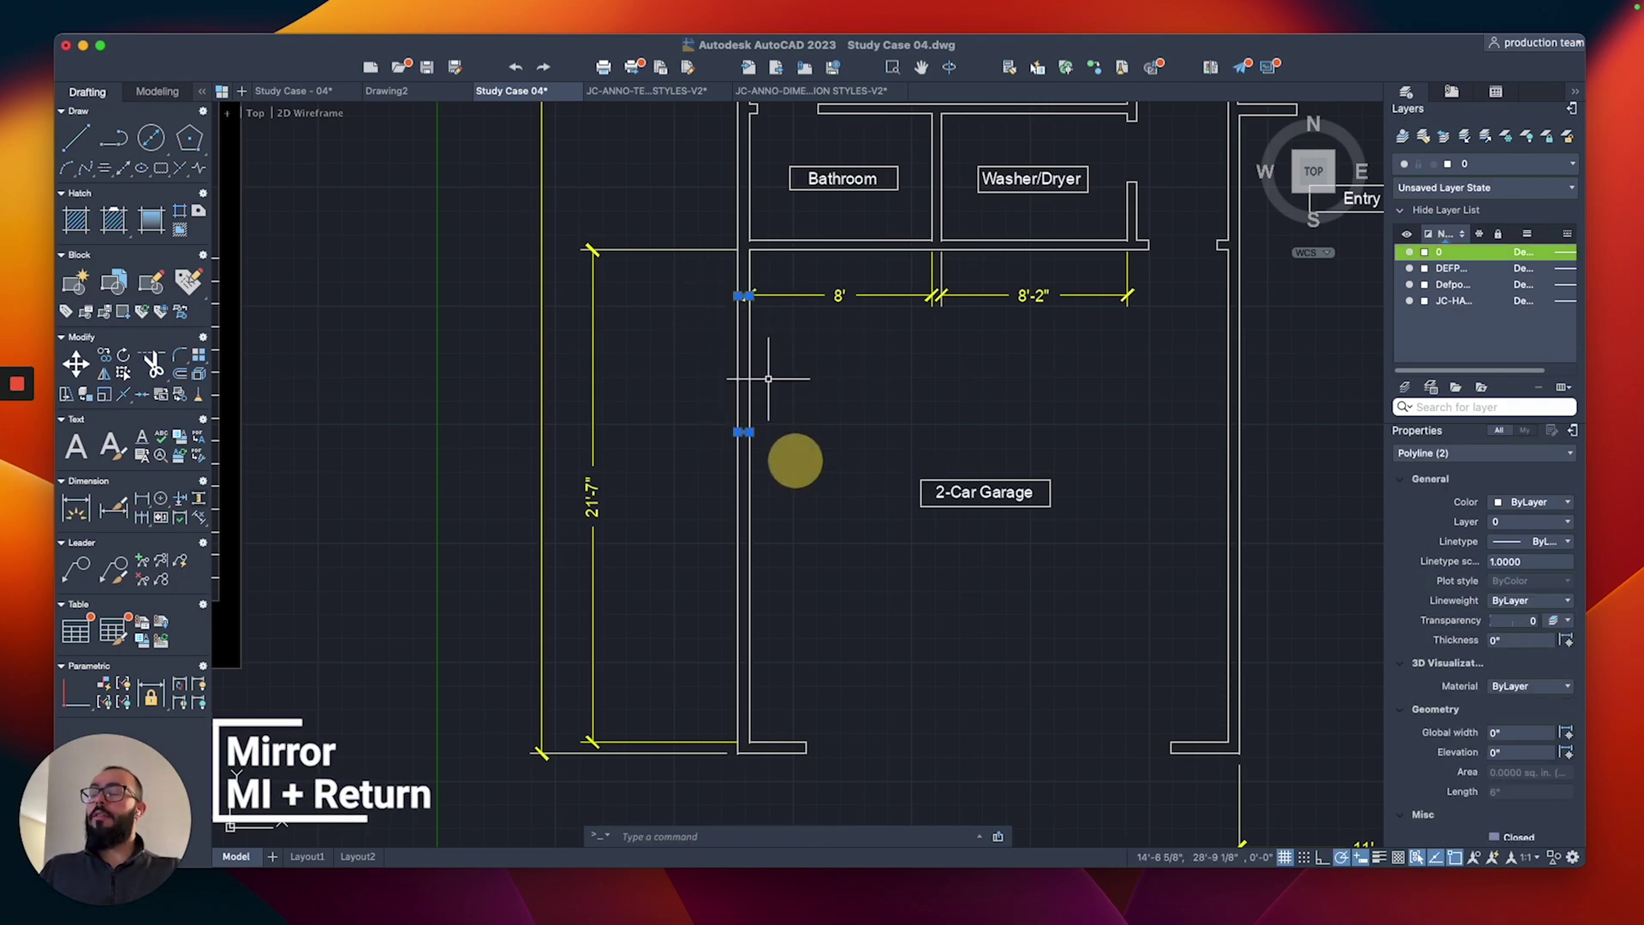
pyautogui.press('Escape')
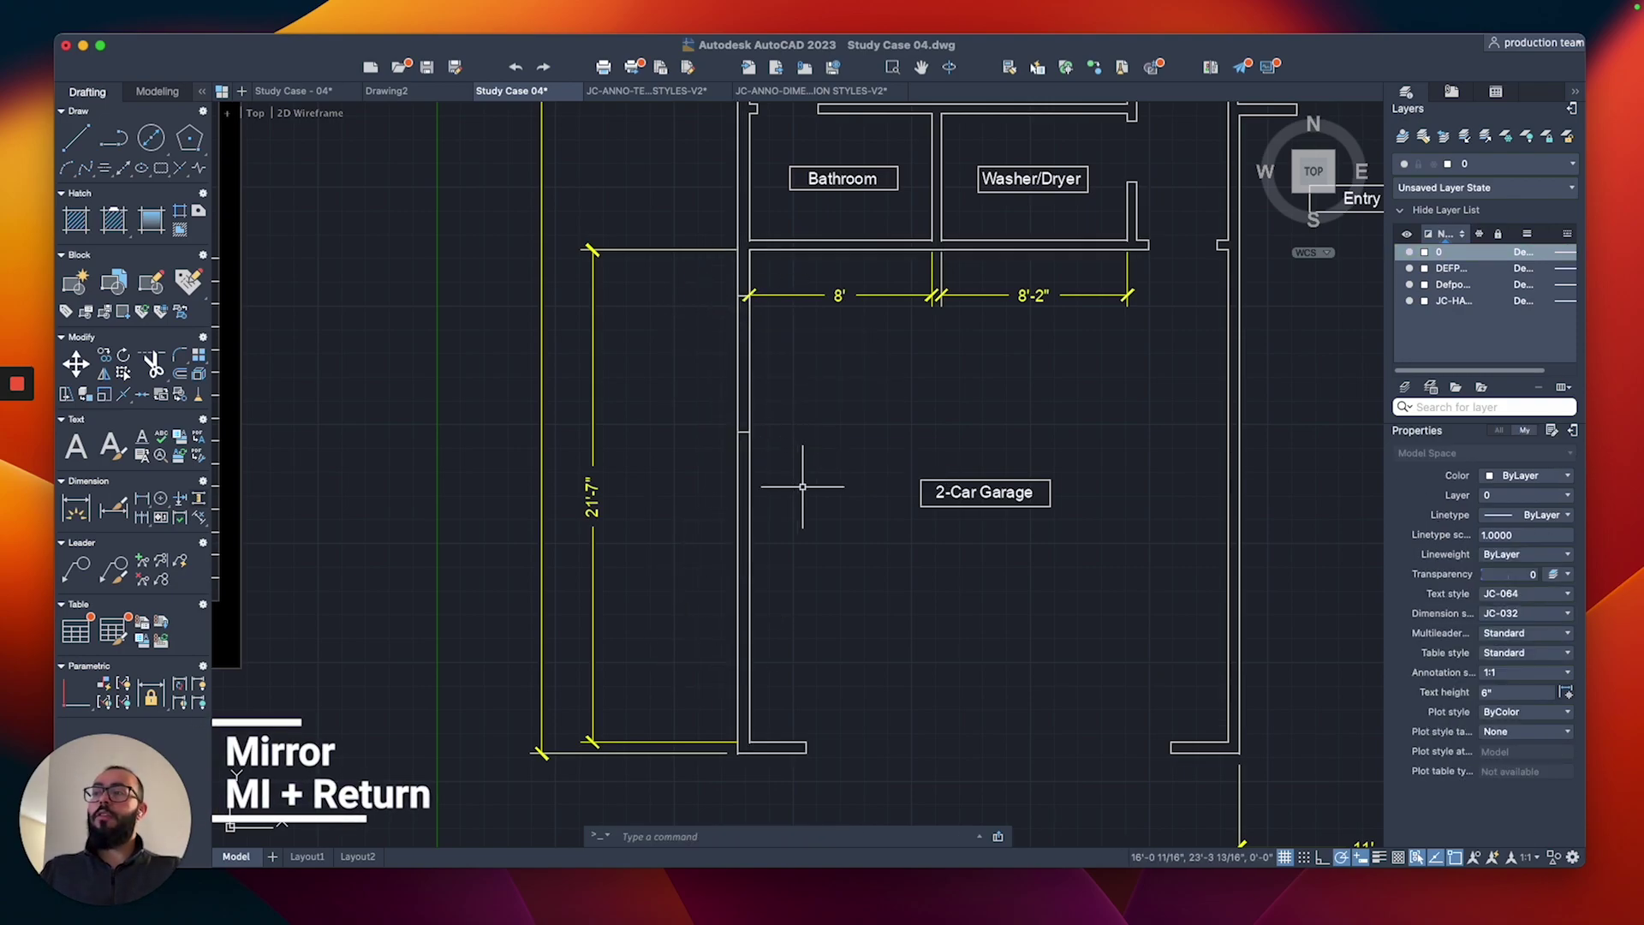
pyautogui.scroll(2, 738, 256)
pyautogui.write('dli')
pyautogui.press('Return')
pyautogui.click(757, 321)
pyautogui.click(759, 253)
pyautogui.scroll(4, 792, 281)
pyautogui.press('Escape')
# Delete the 8' dimension beneath the bathroom wall.
pyautogui.click(763, 429)
pyautogui.scroll(-2, 804, 420)
pyautogui.press('Delete')
# Measure the distance from the garage's upper-left inner corner to the first opening mark using a temporary vertical linear dimension.
pyautogui.scroll(3, 735, 334)
pyautogui.write('dli')
pyautogui.press('Return')
pyautogui.click(711, 277)
pyautogui.click(711, 462)
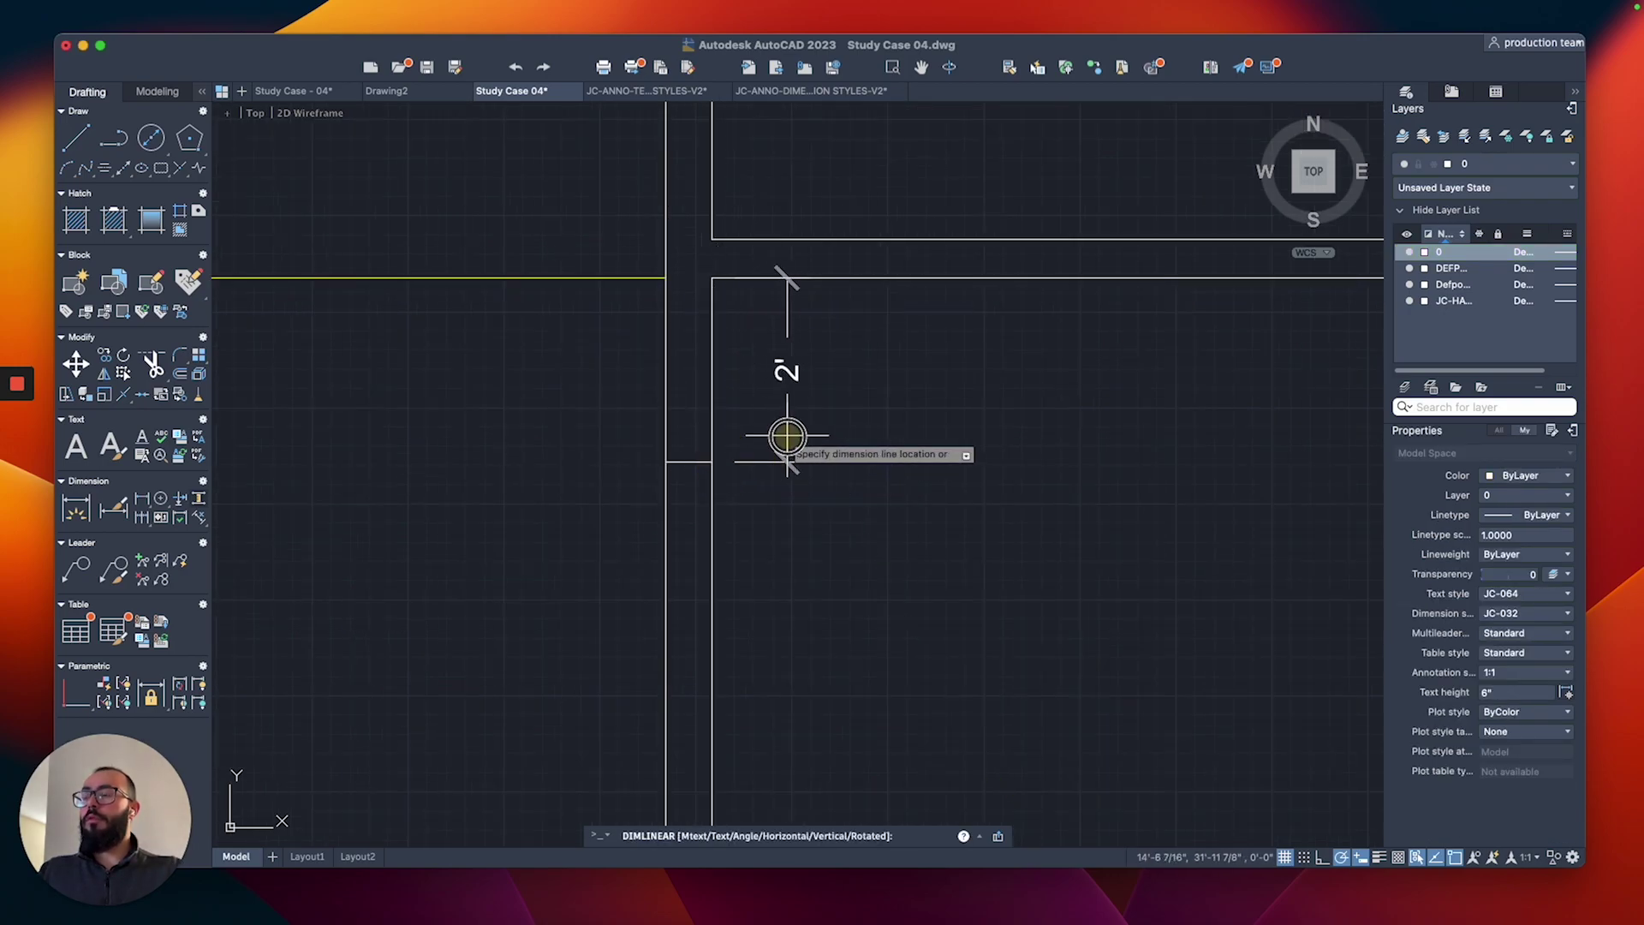
pyautogui.click(782, 441)
pyautogui.scroll(-3, 745, 466)
pyautogui.scroll(2, 742, 325)
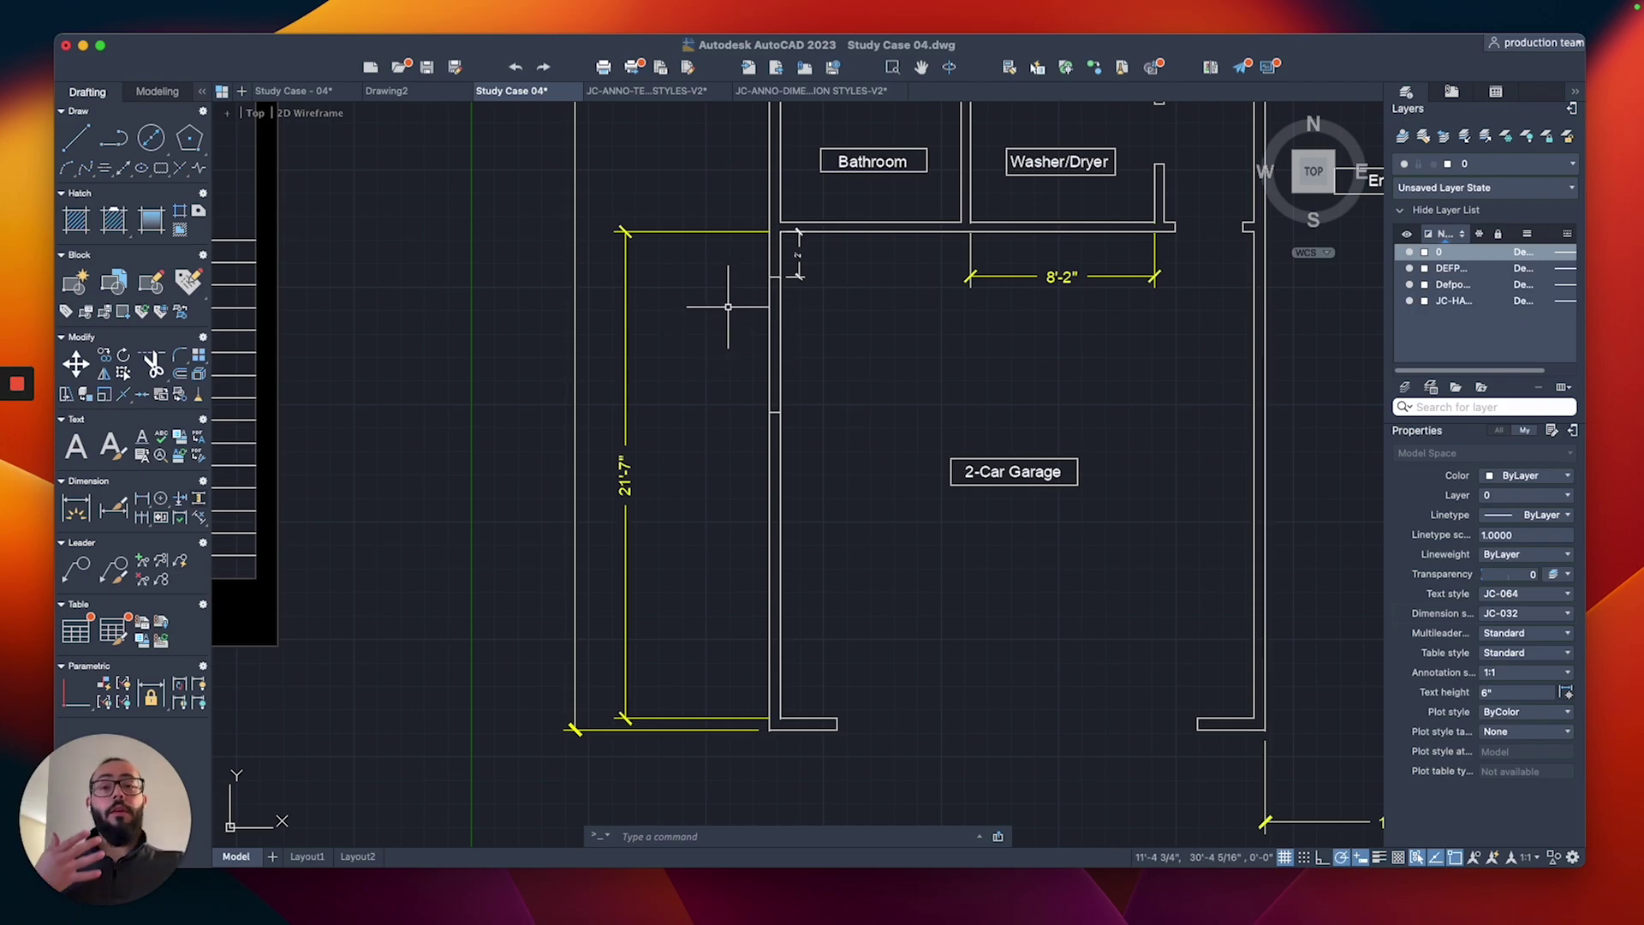
# Mirror both opening marks about a horizontal line through the midpoint of the garage's left wall, keeping the source objects.
pyautogui.write('mi')
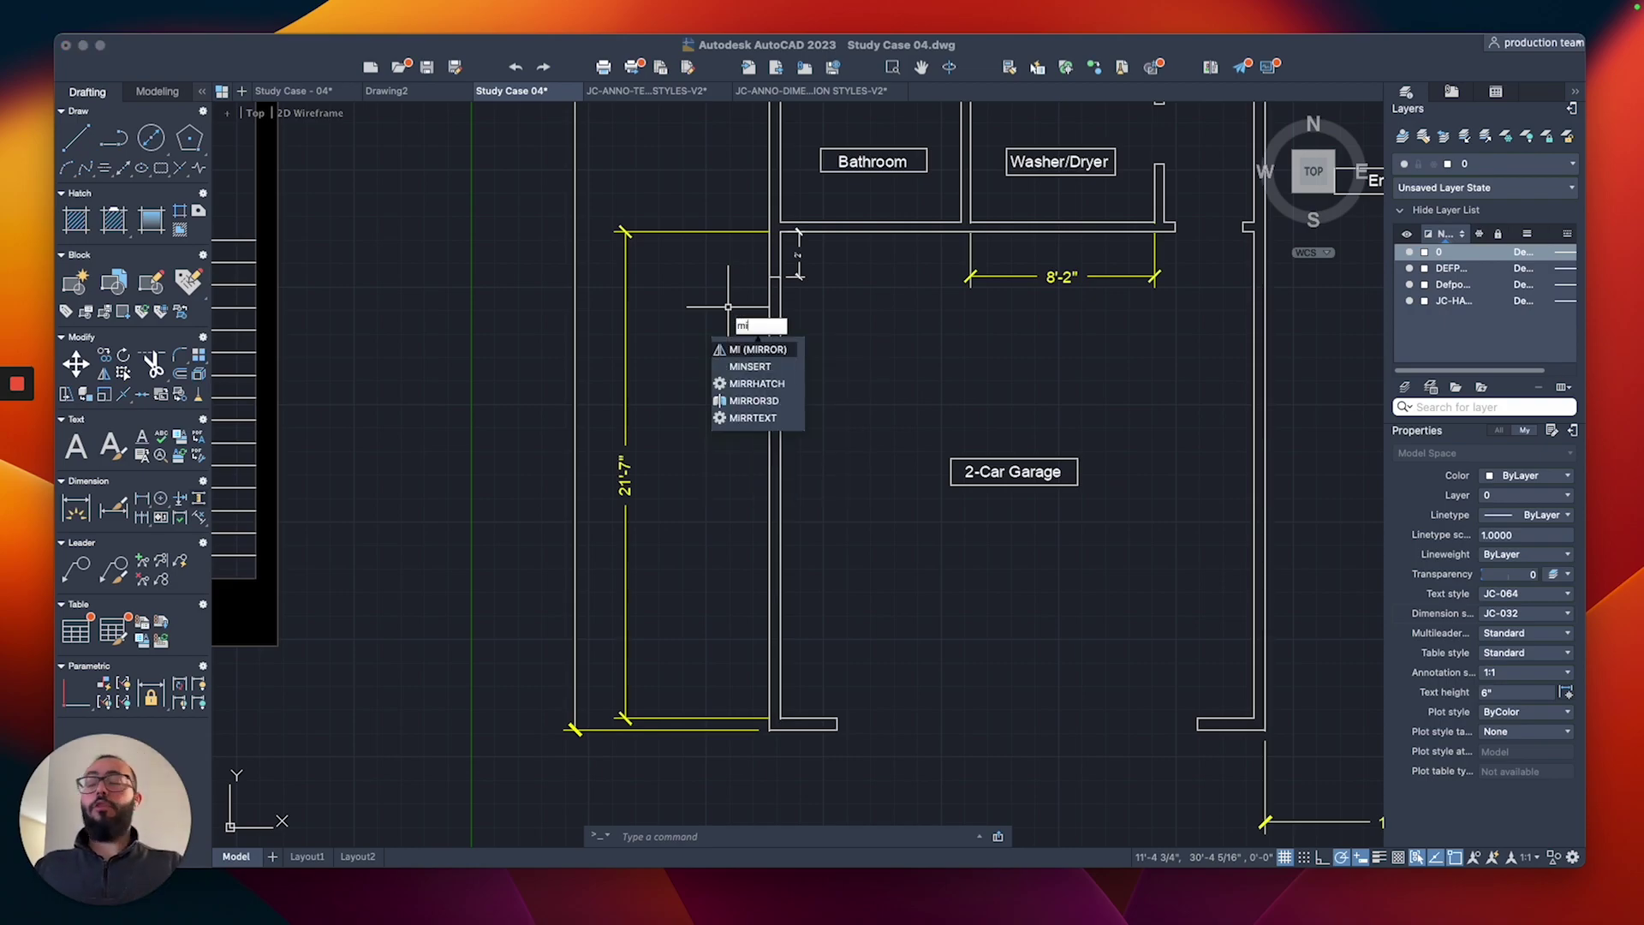
pyautogui.press('Escape')
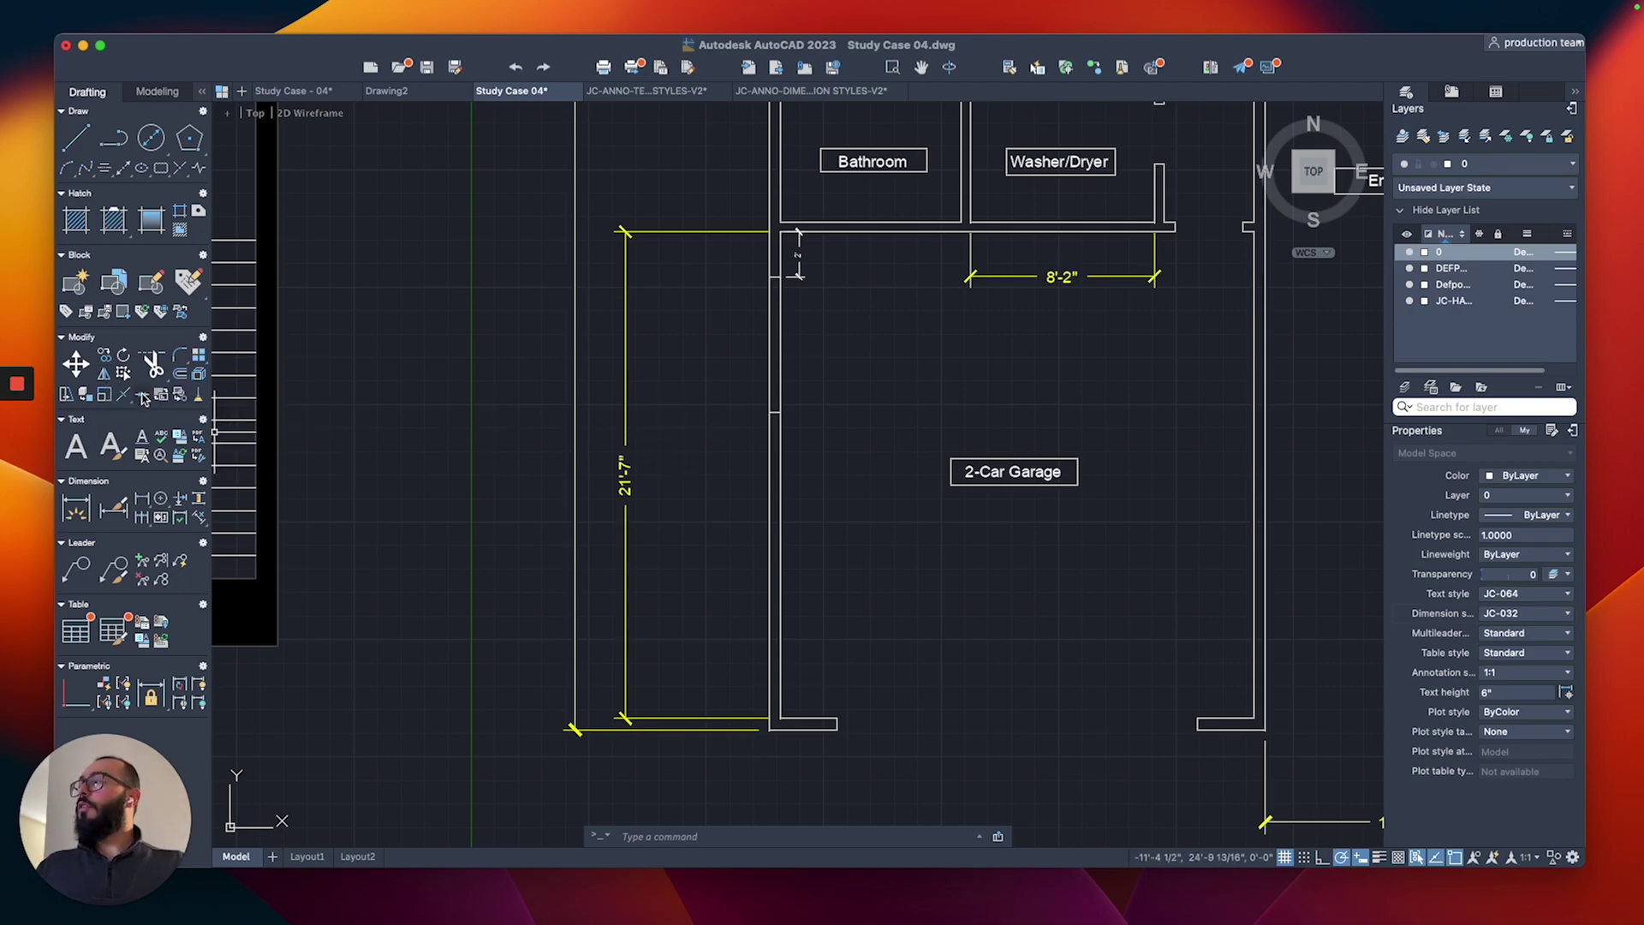
pyautogui.click(104, 374)
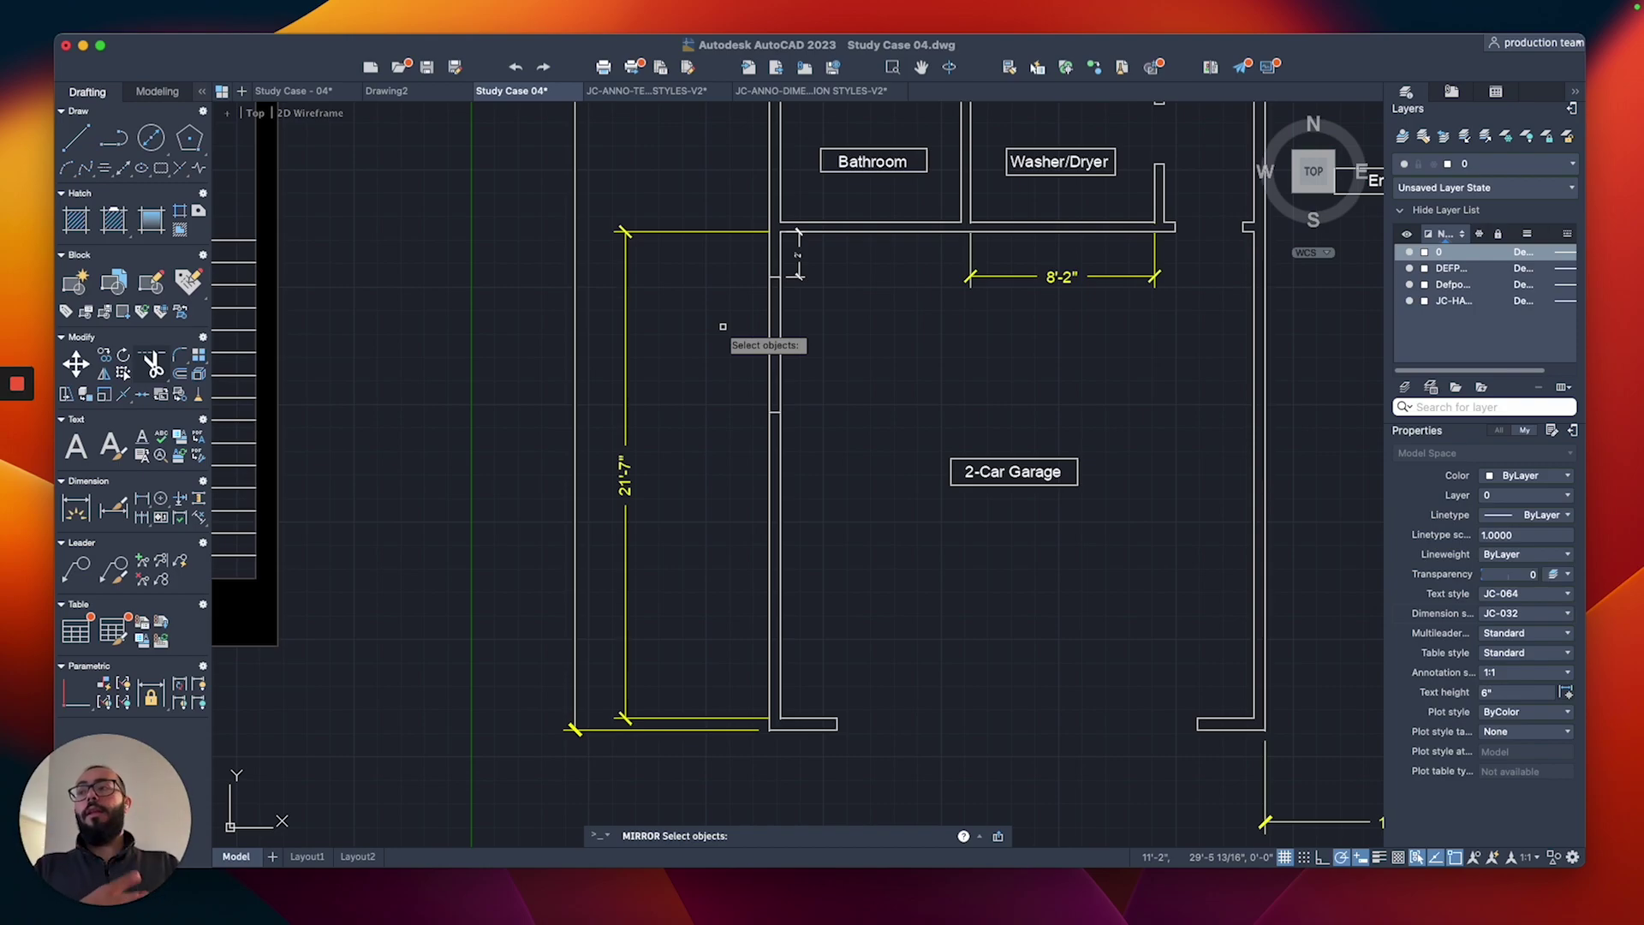
pyautogui.click(753, 257)
pyautogui.click(820, 418)
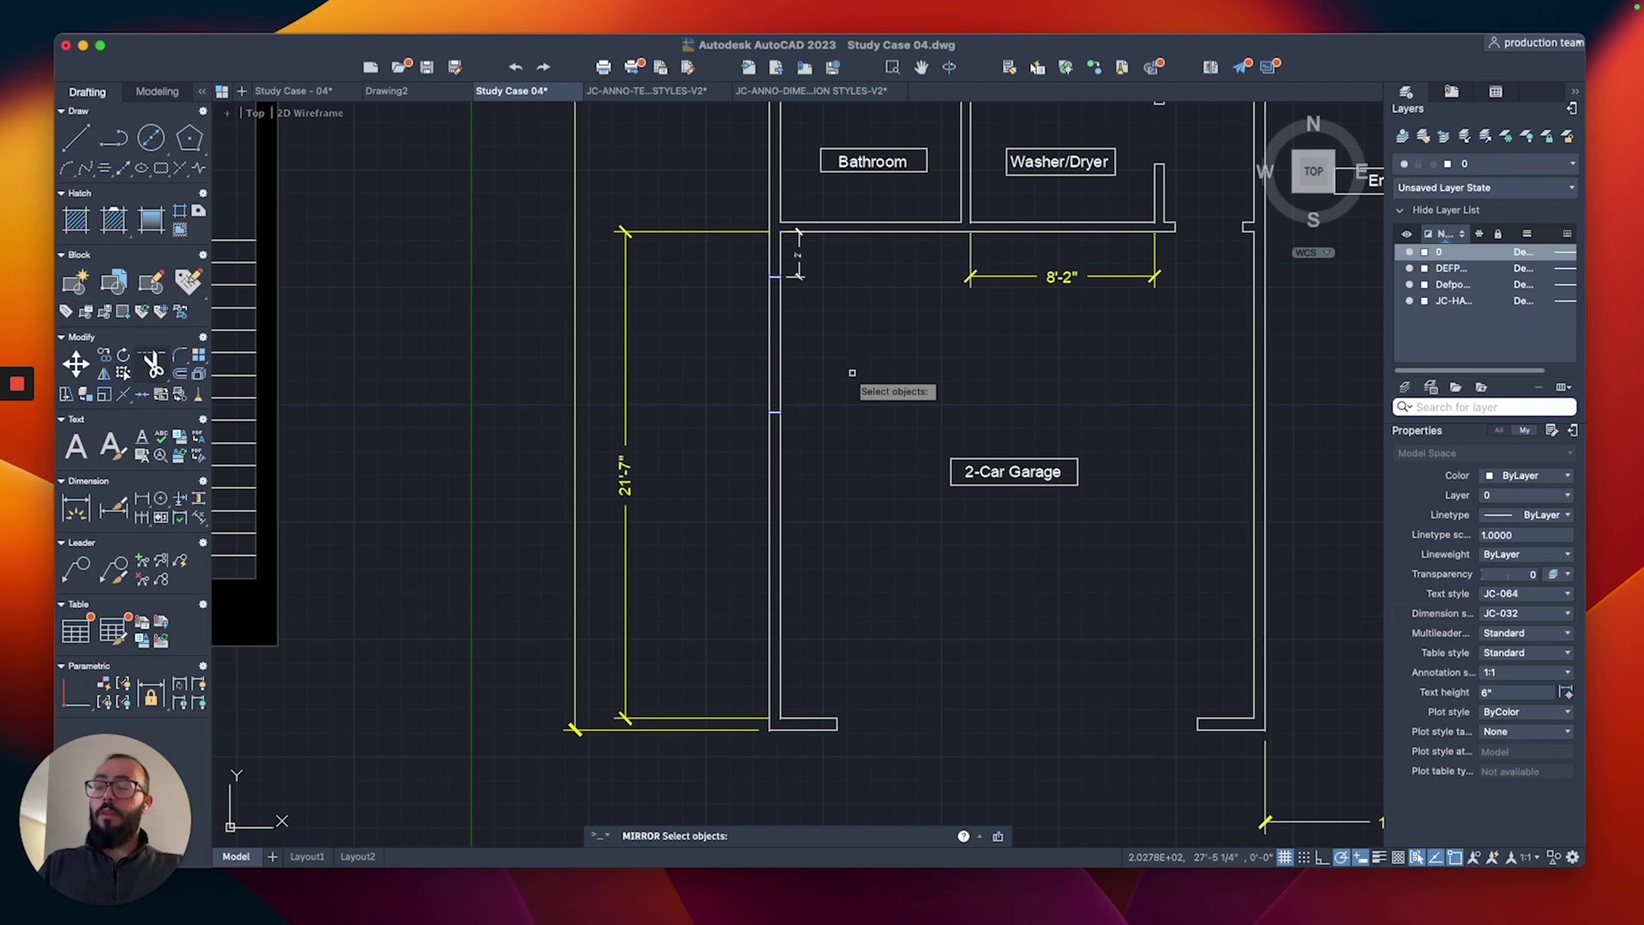
pyautogui.press('Return')
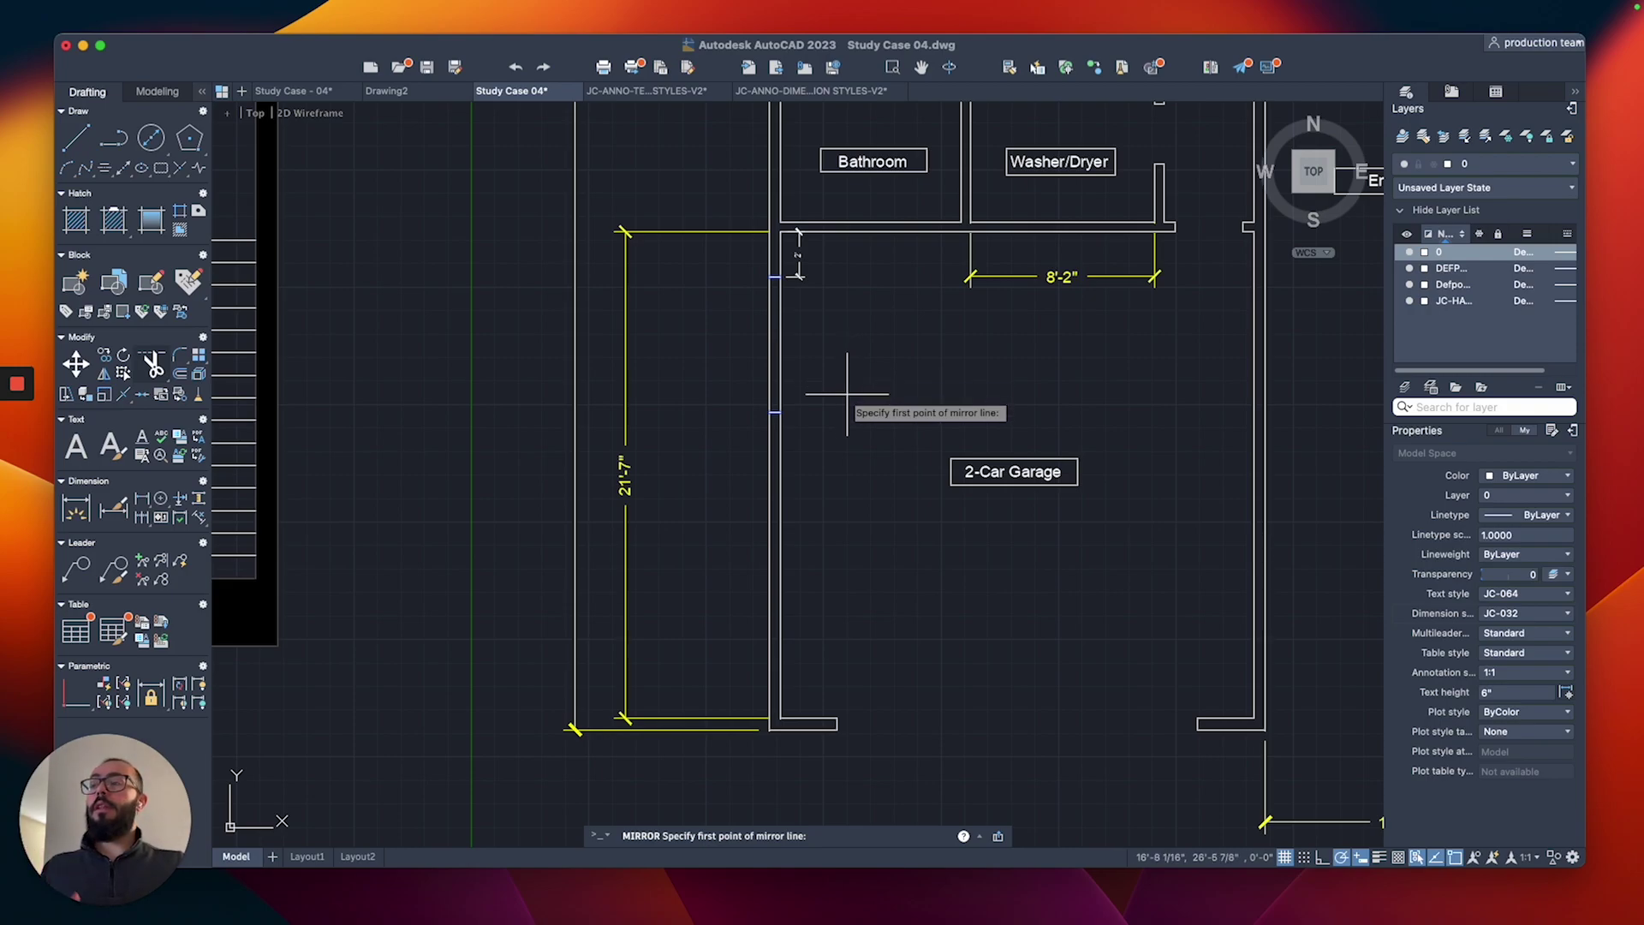
pyautogui.click(780, 473)
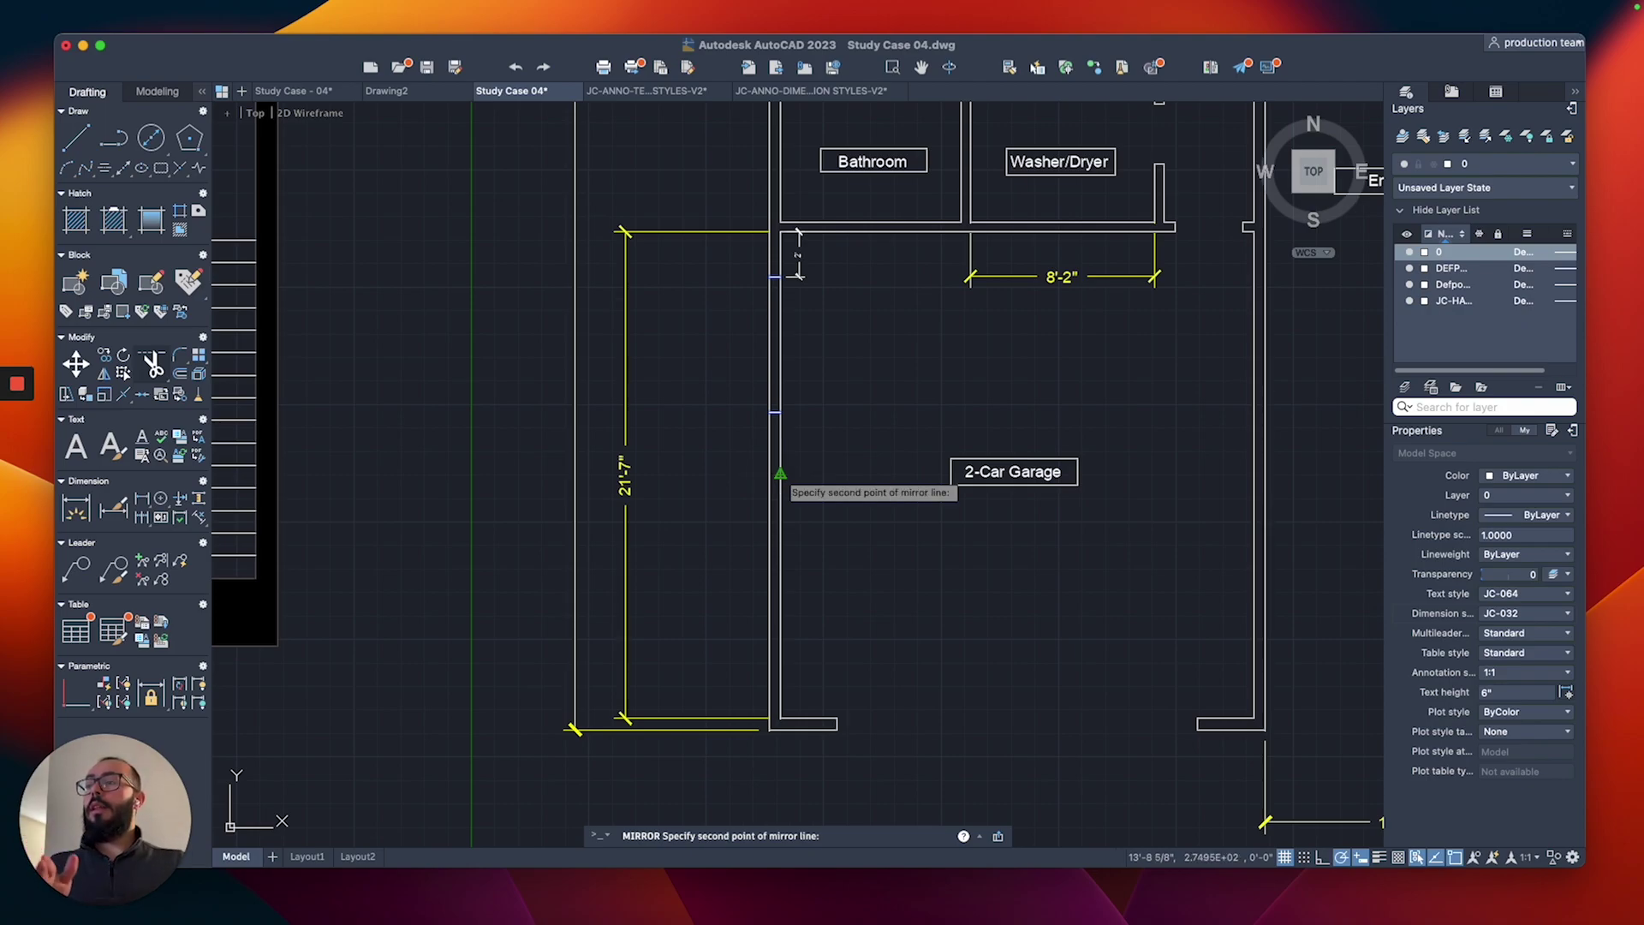
pyautogui.scroll(2, 771, 471)
pyautogui.scroll(-2, 753, 472)
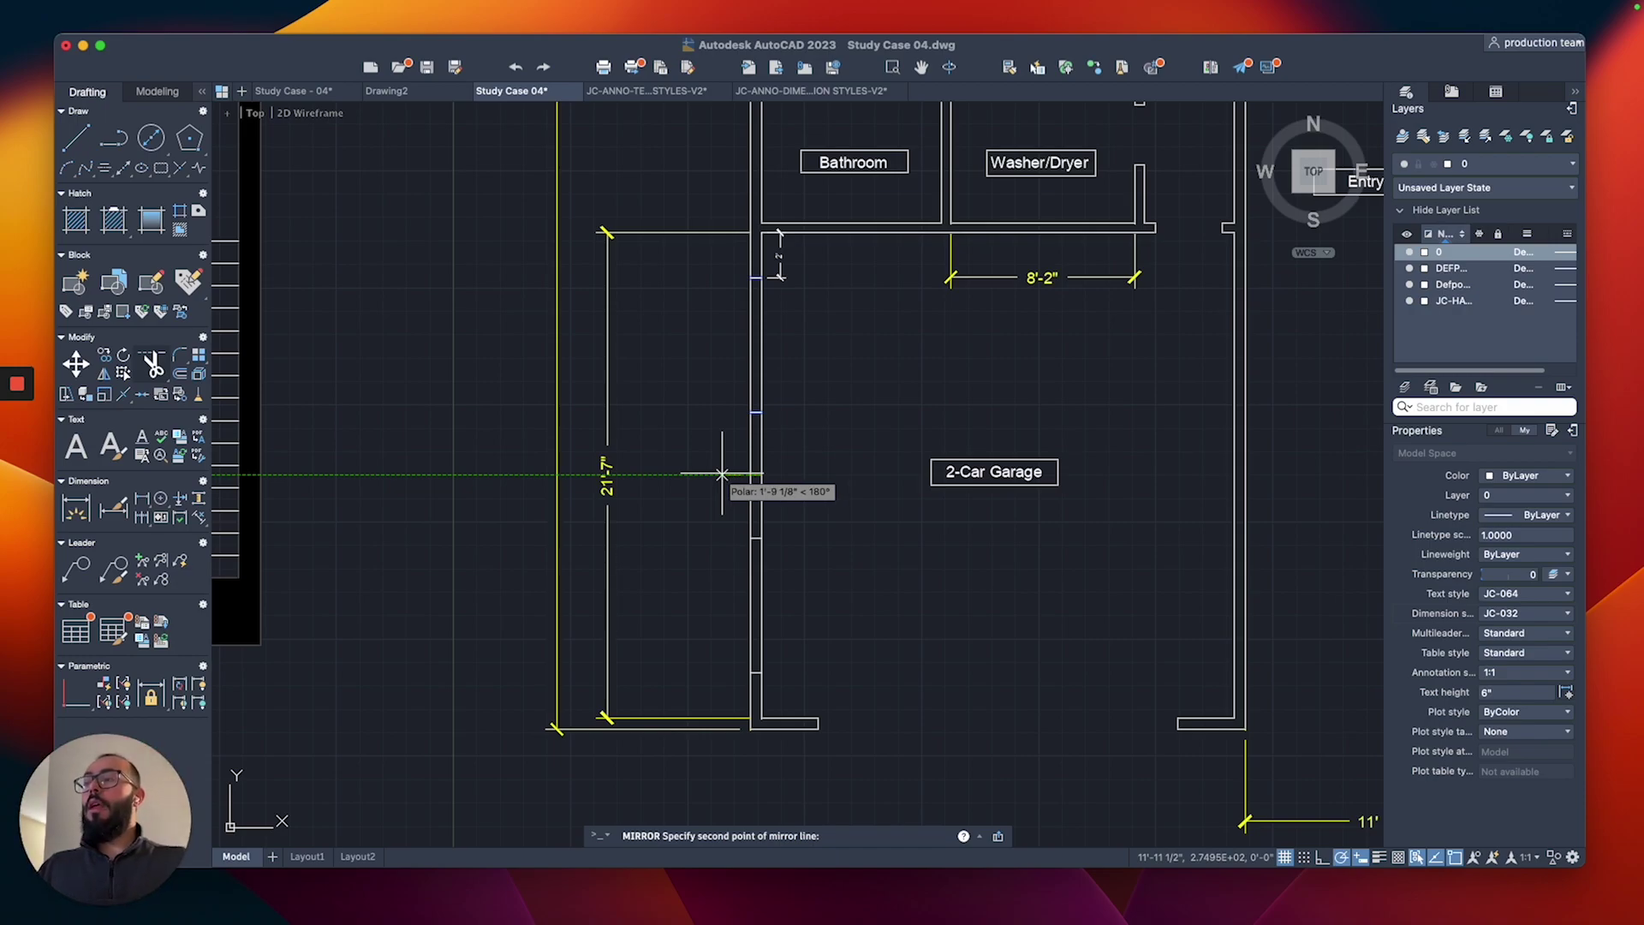
pyautogui.click(722, 474)
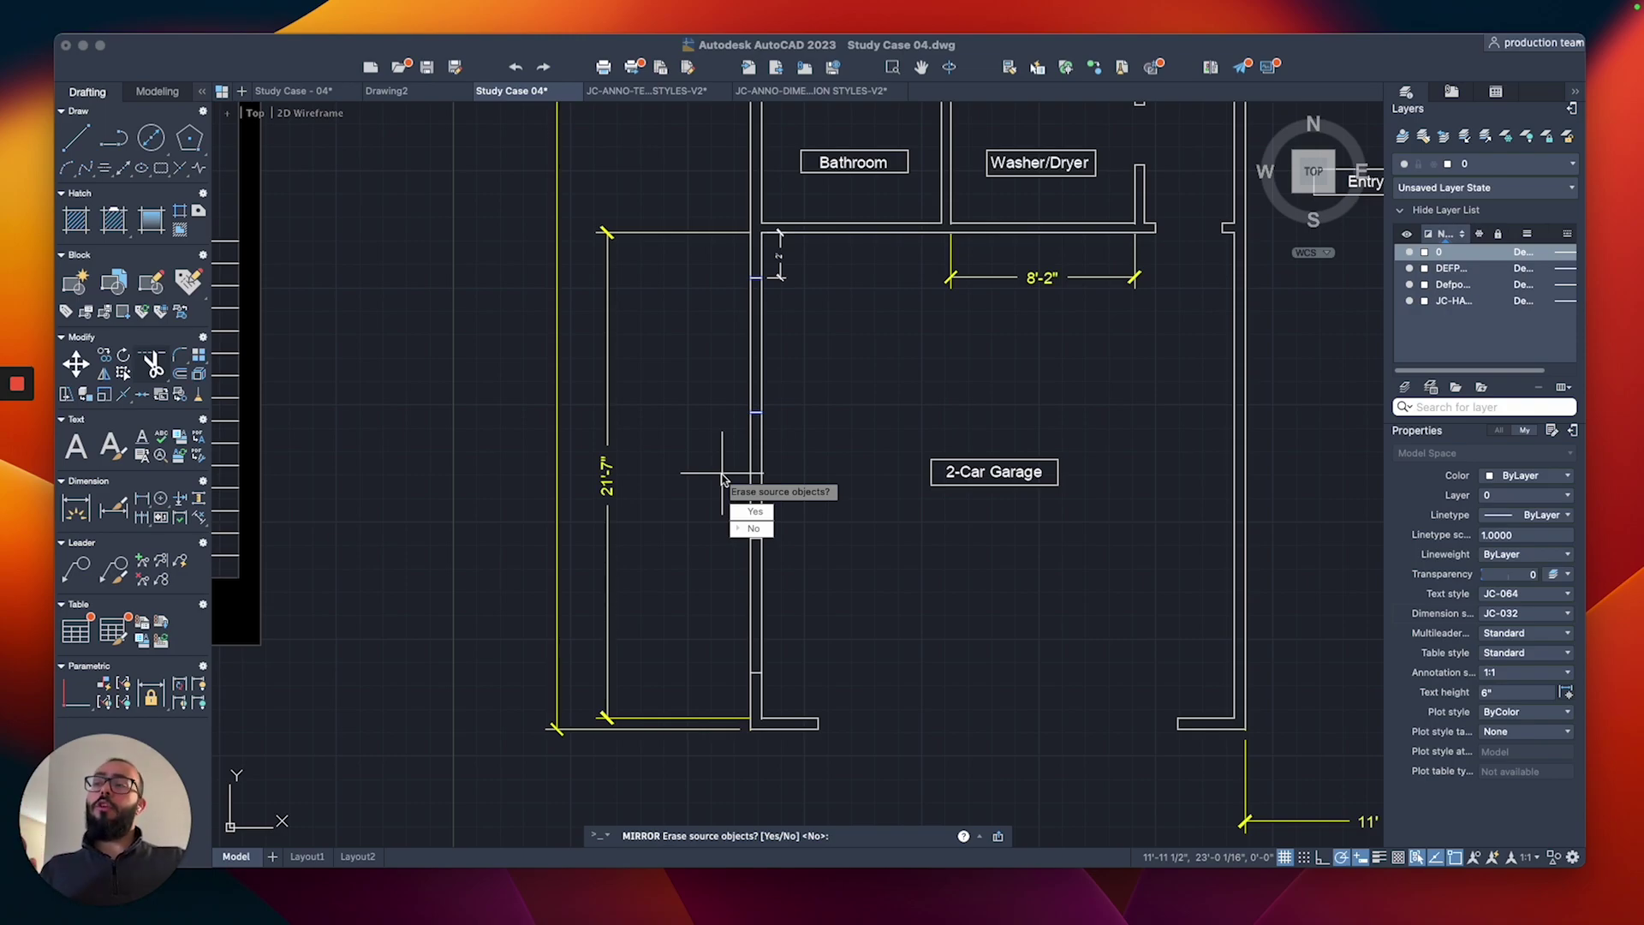
pyautogui.click(742, 531)
# Trim the garage's left wall between each pair of marks to form two openings.
pyautogui.write('tr')
pyautogui.press('Return')
pyautogui.click(697, 355)
pyautogui.click(704, 603)
pyautogui.press('Return')
pyautogui.press('Escape')
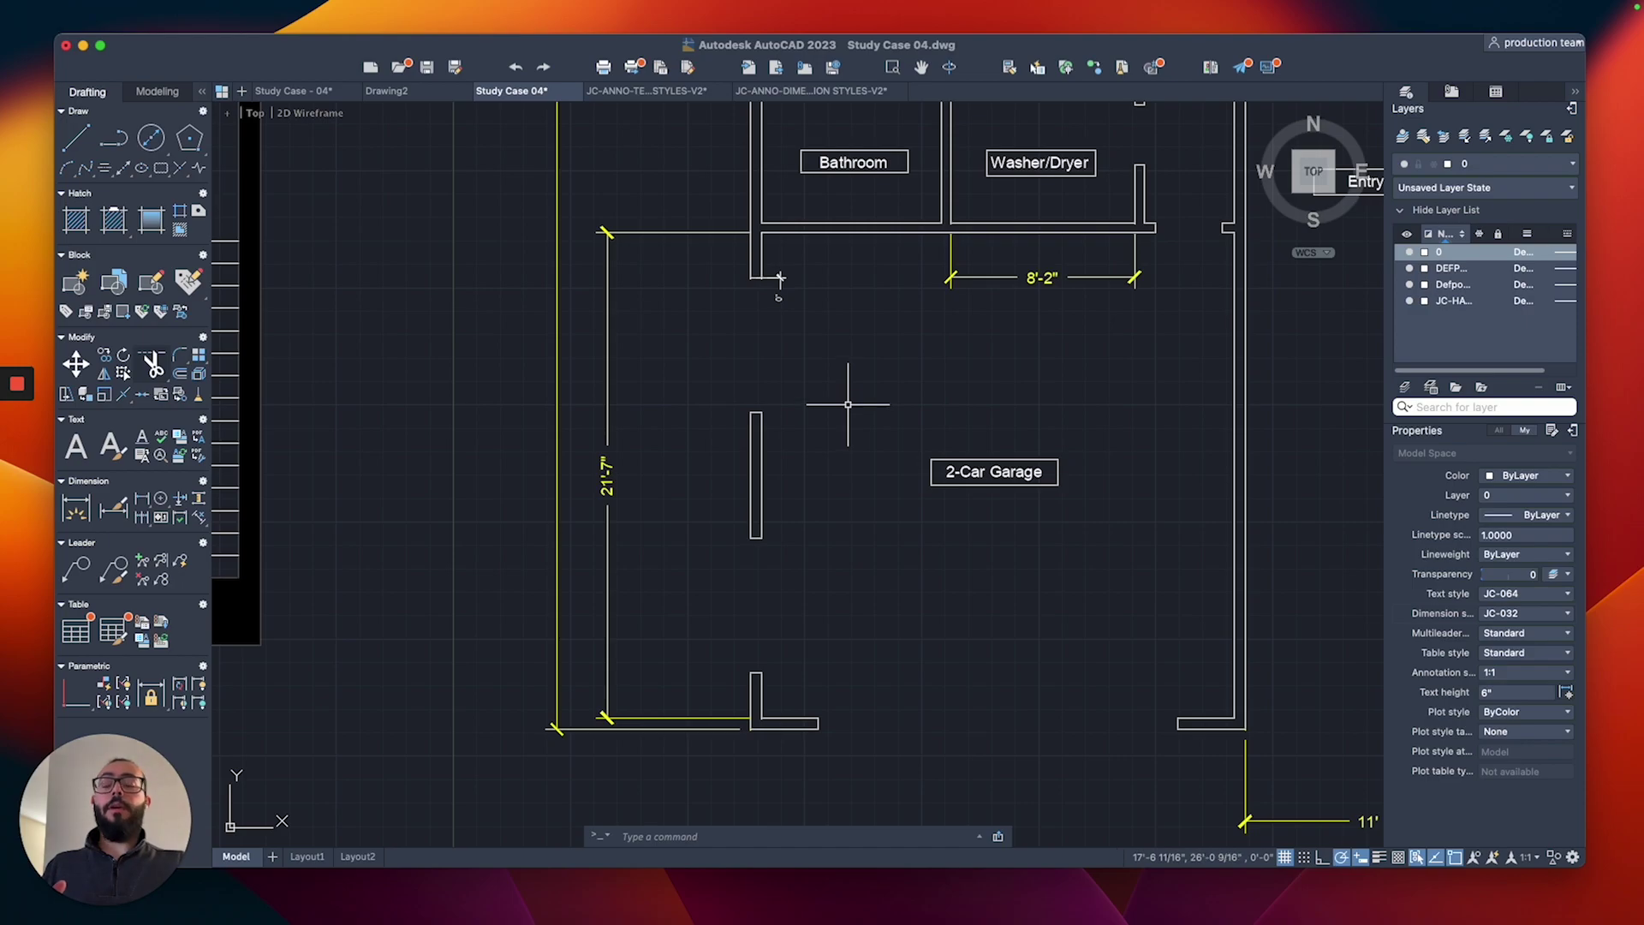
# Delete the temporary dimension beside the upper opening in the garage's left wall.
pyautogui.scroll(3, 784, 293)
pyautogui.click(789, 264)
pyautogui.click(770, 286)
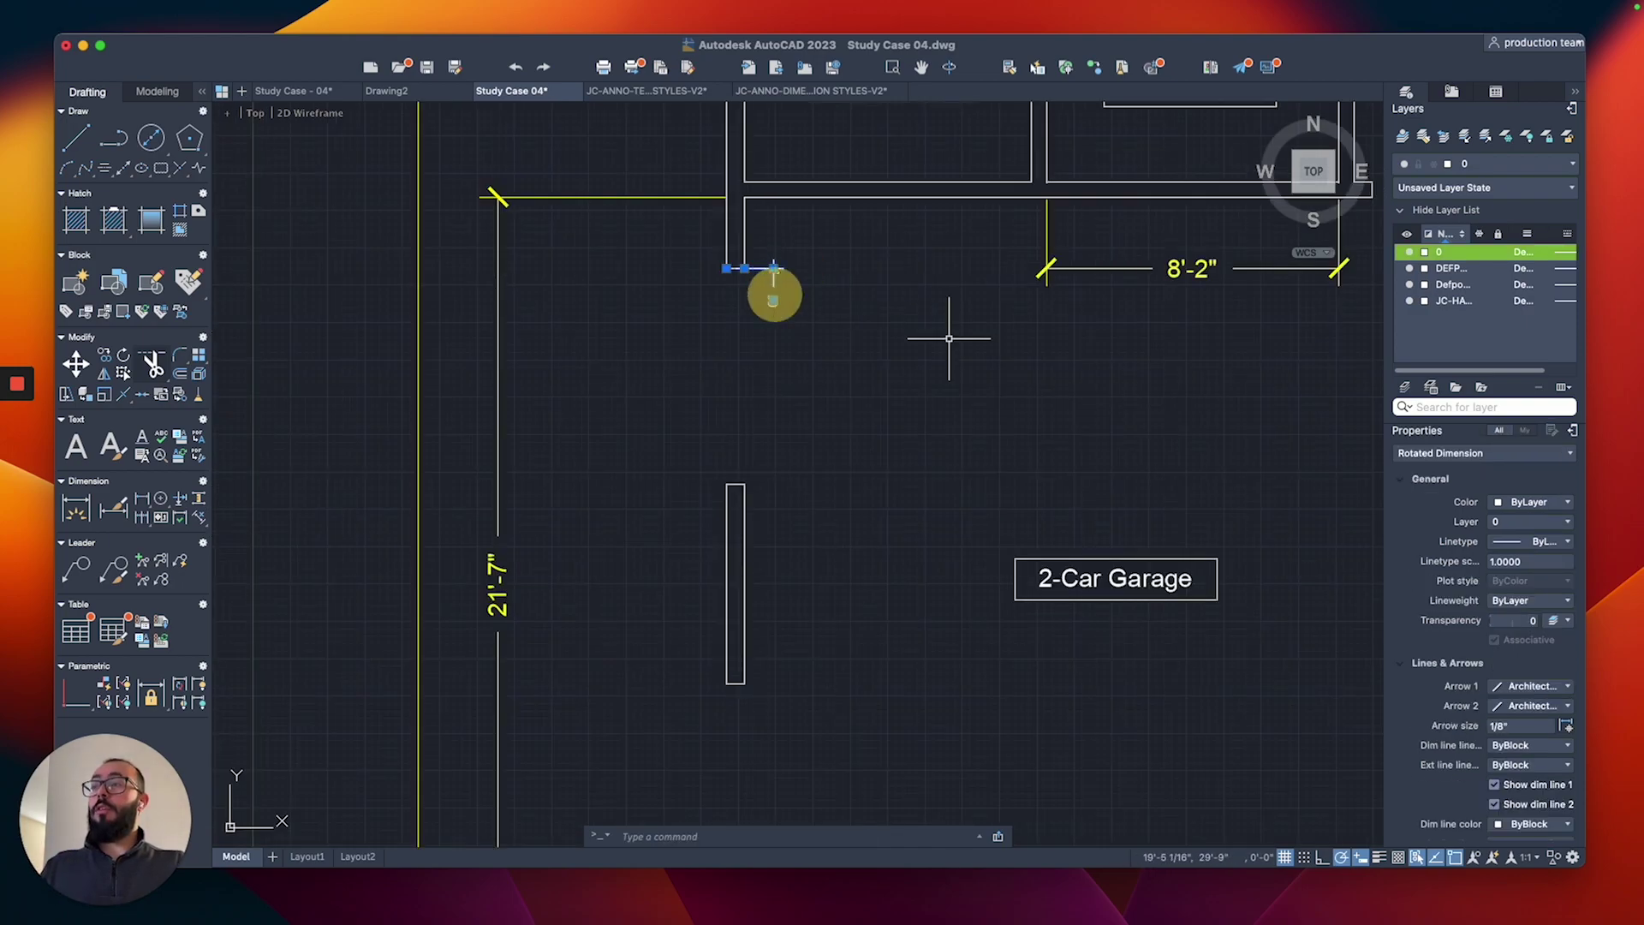
pyautogui.moveTo(947, 342); pyautogui.dragTo(874, 400, button='middle')
pyautogui.press('Escape')
# Draw a practice circle with a radius of about 7 3/8" in the garage's empty space above the room label.
pyautogui.scroll(2, 873, 408)
pyautogui.write('c')
pyautogui.press('Return')
pyautogui.click(916, 395)
pyautogui.click(951, 395)
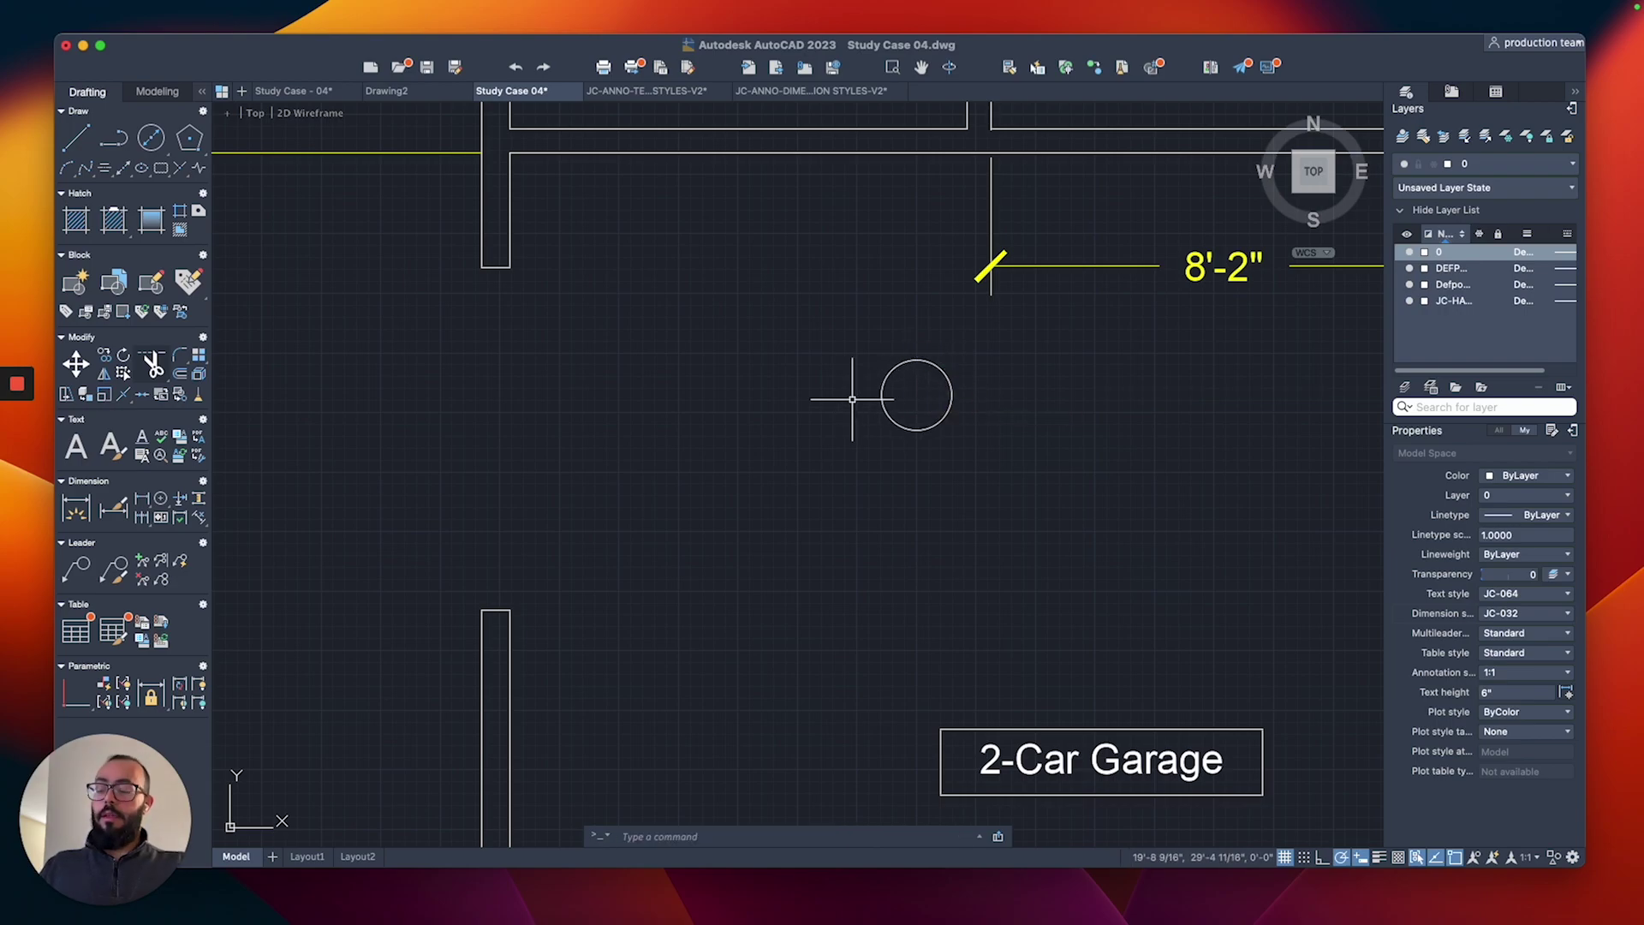
# Draw a vertical and a horizontal polyline crossing each other to the lower left of the circle as mirror axes.
pyautogui.write('pl')
pyautogui.press('Return')
pyautogui.click(848, 345)
pyautogui.click(847, 599)
pyautogui.press('Return')
pyautogui.press('Return')
pyautogui.click(968, 474)
pyautogui.click(736, 474)
pyautogui.press('Return')
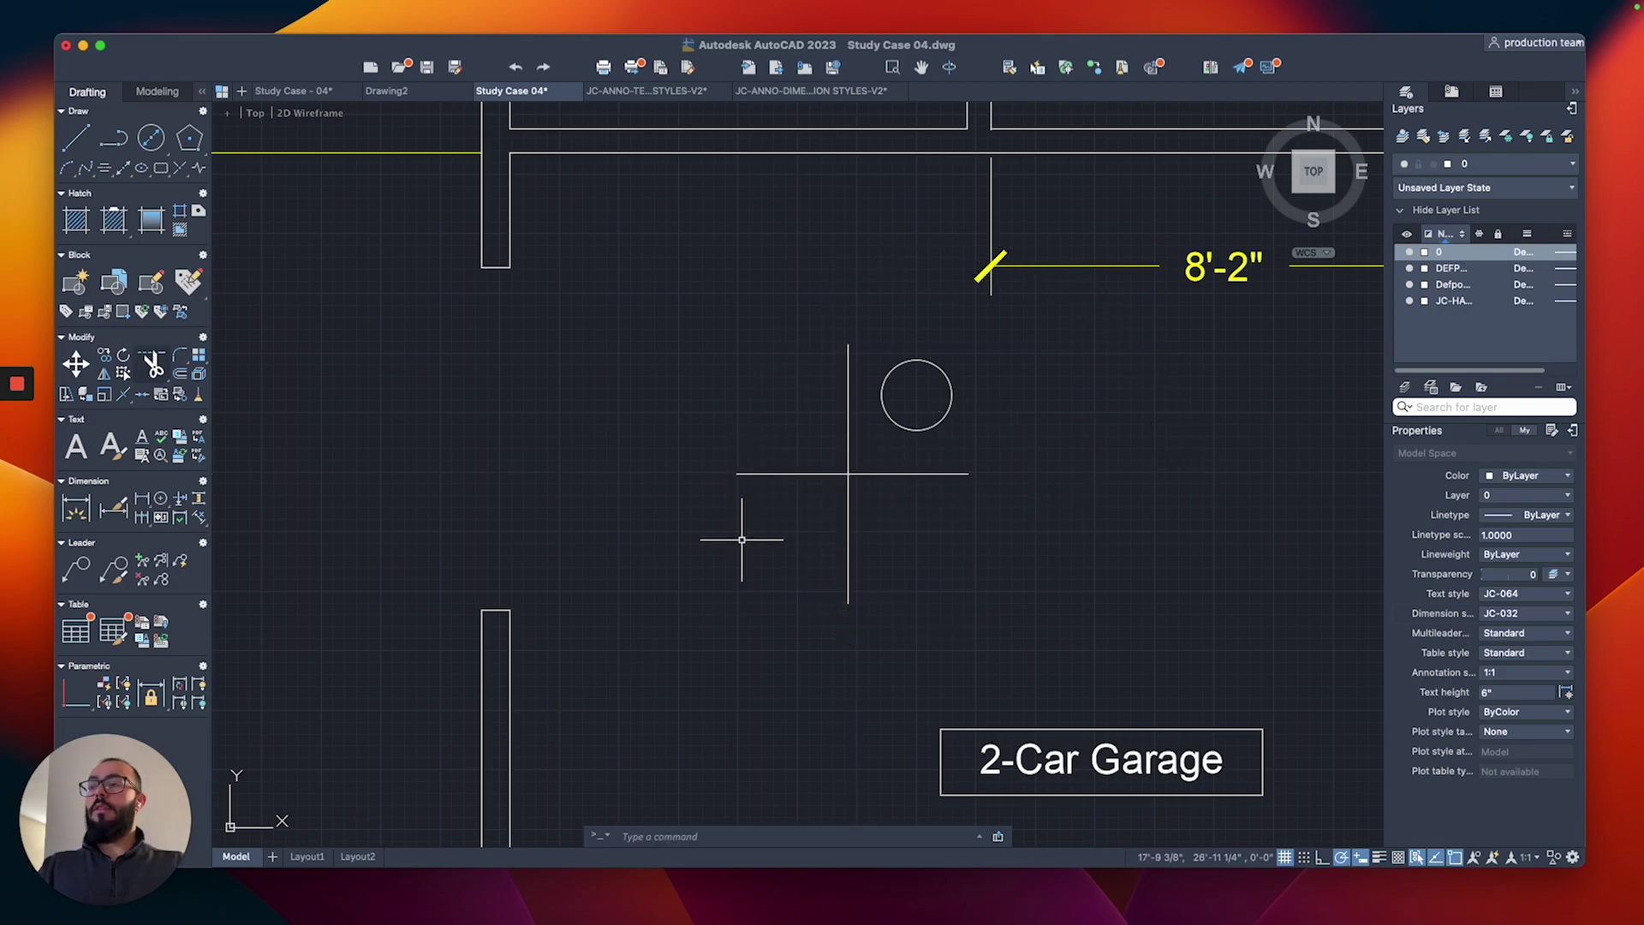
# Mirror the circle across the vertical line, keeping the source circle.
pyautogui.moveTo(698, 455); pyautogui.dragTo(735, 442, button='middle')
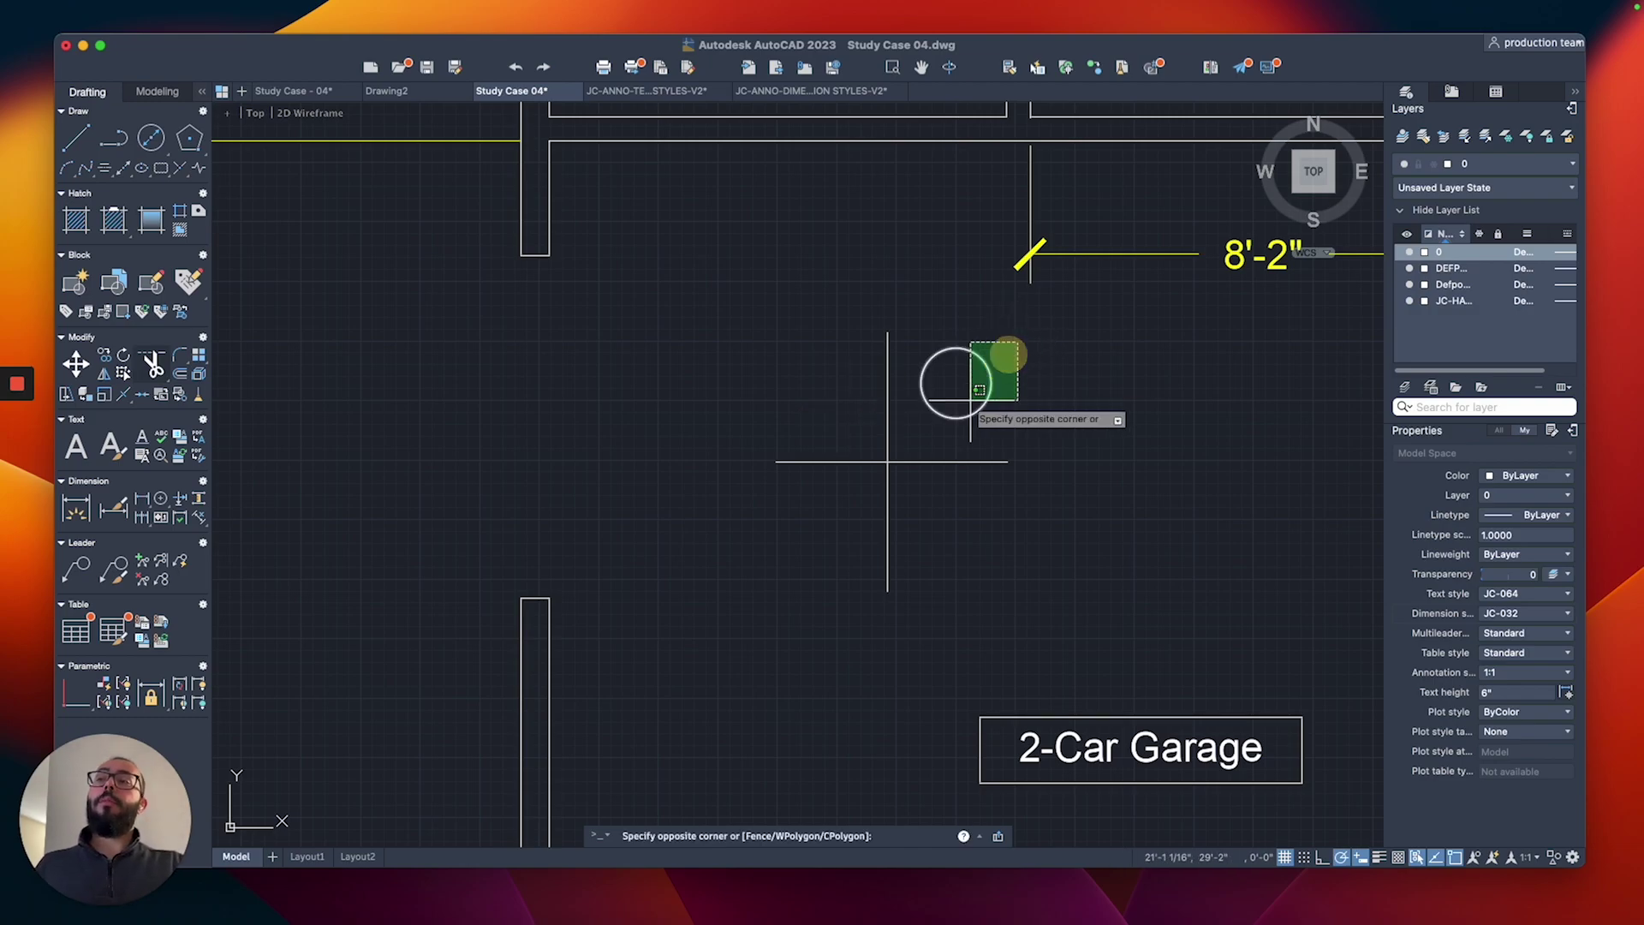
pyautogui.click(983, 360)
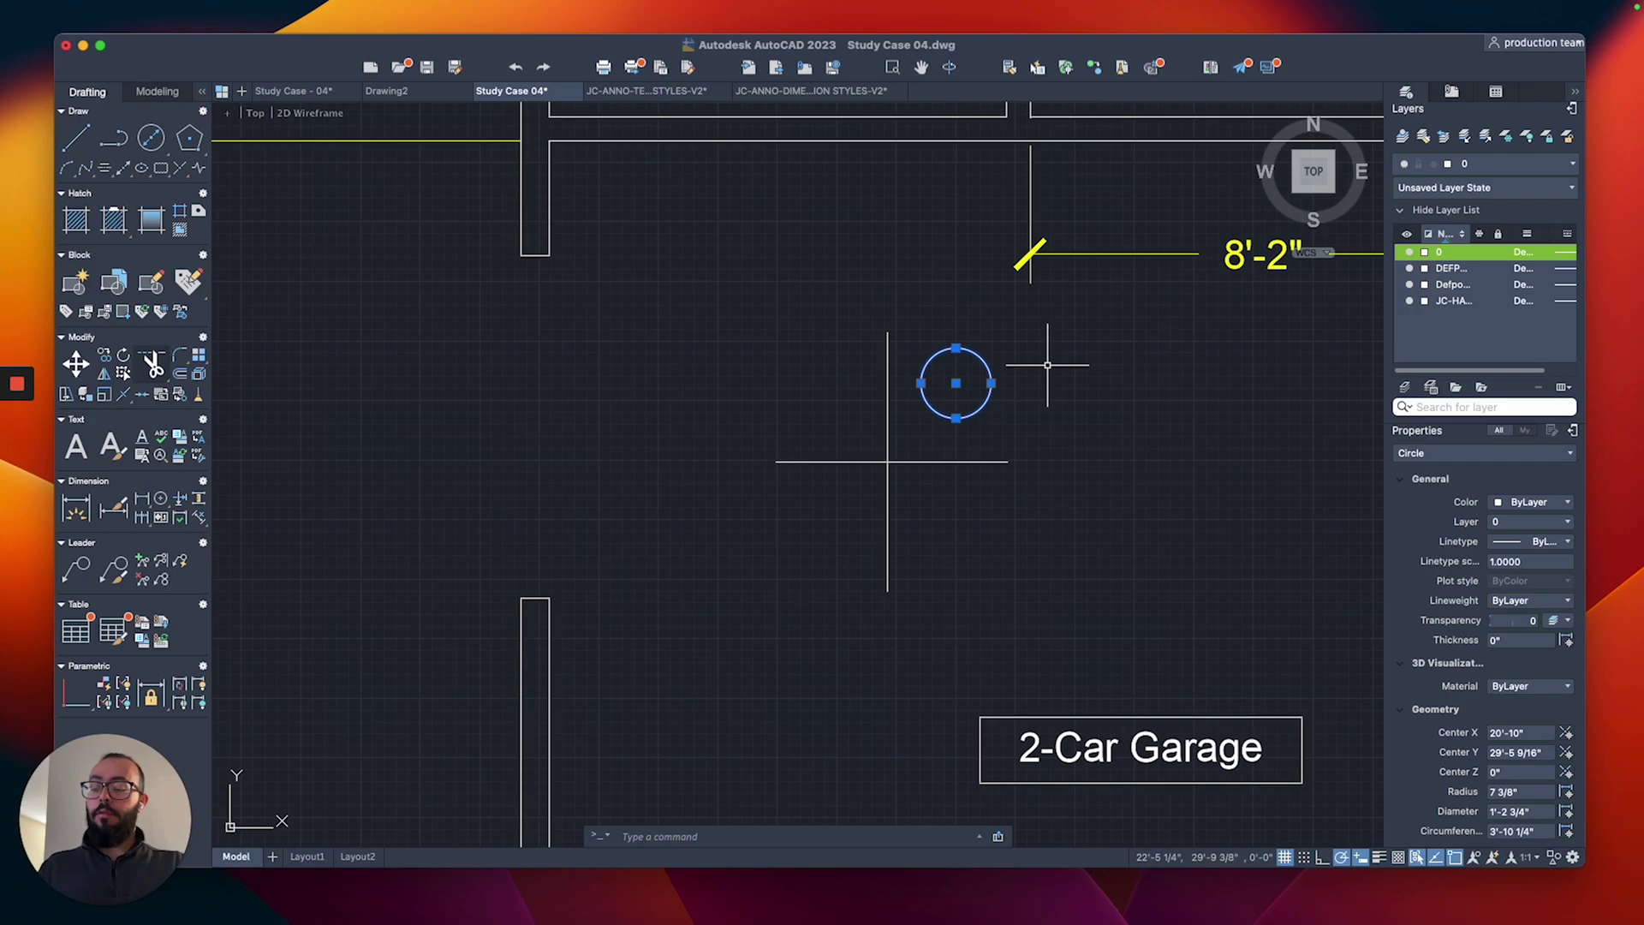
pyautogui.write('mirror')
pyautogui.press('Return')
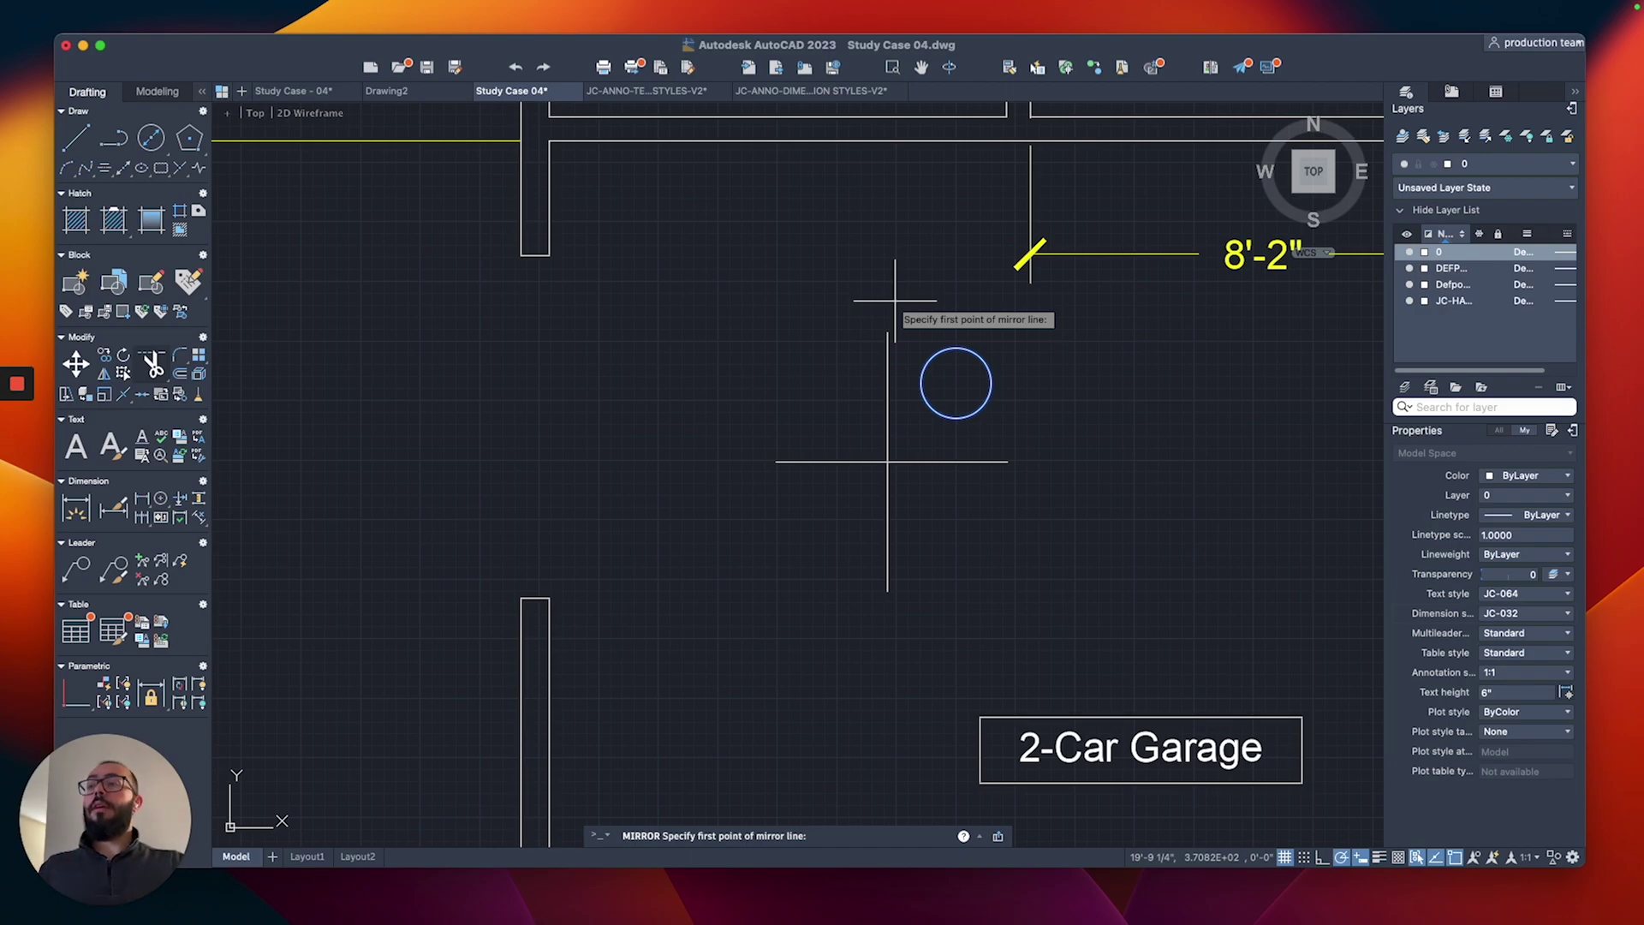
pyautogui.click(887, 332)
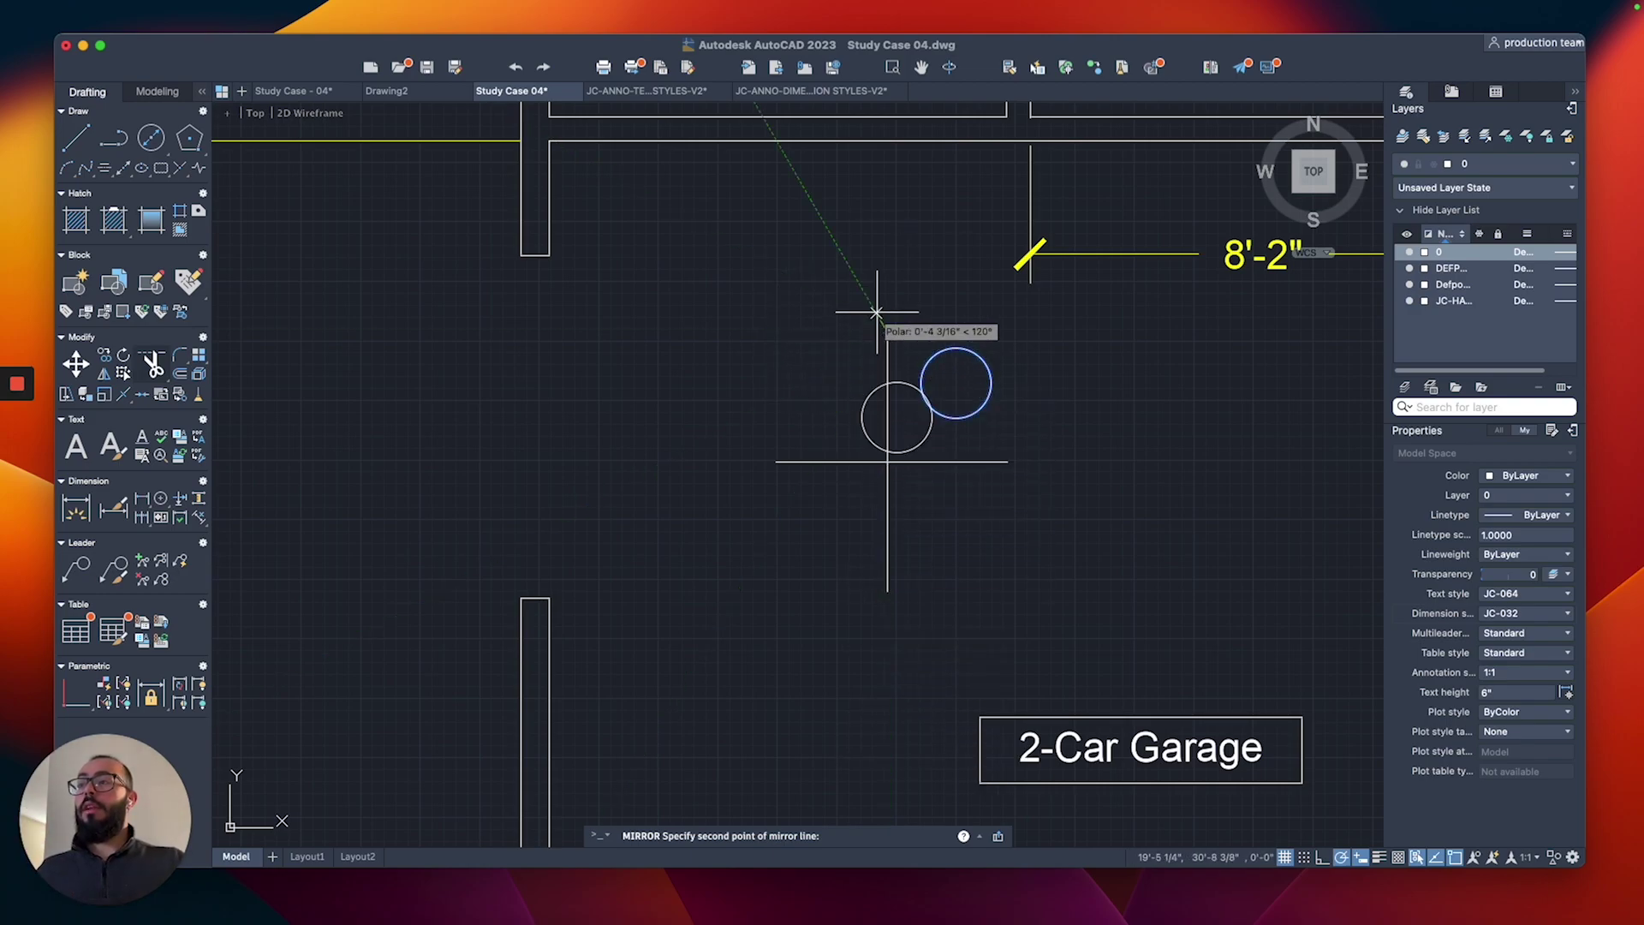
pyautogui.click(887, 191)
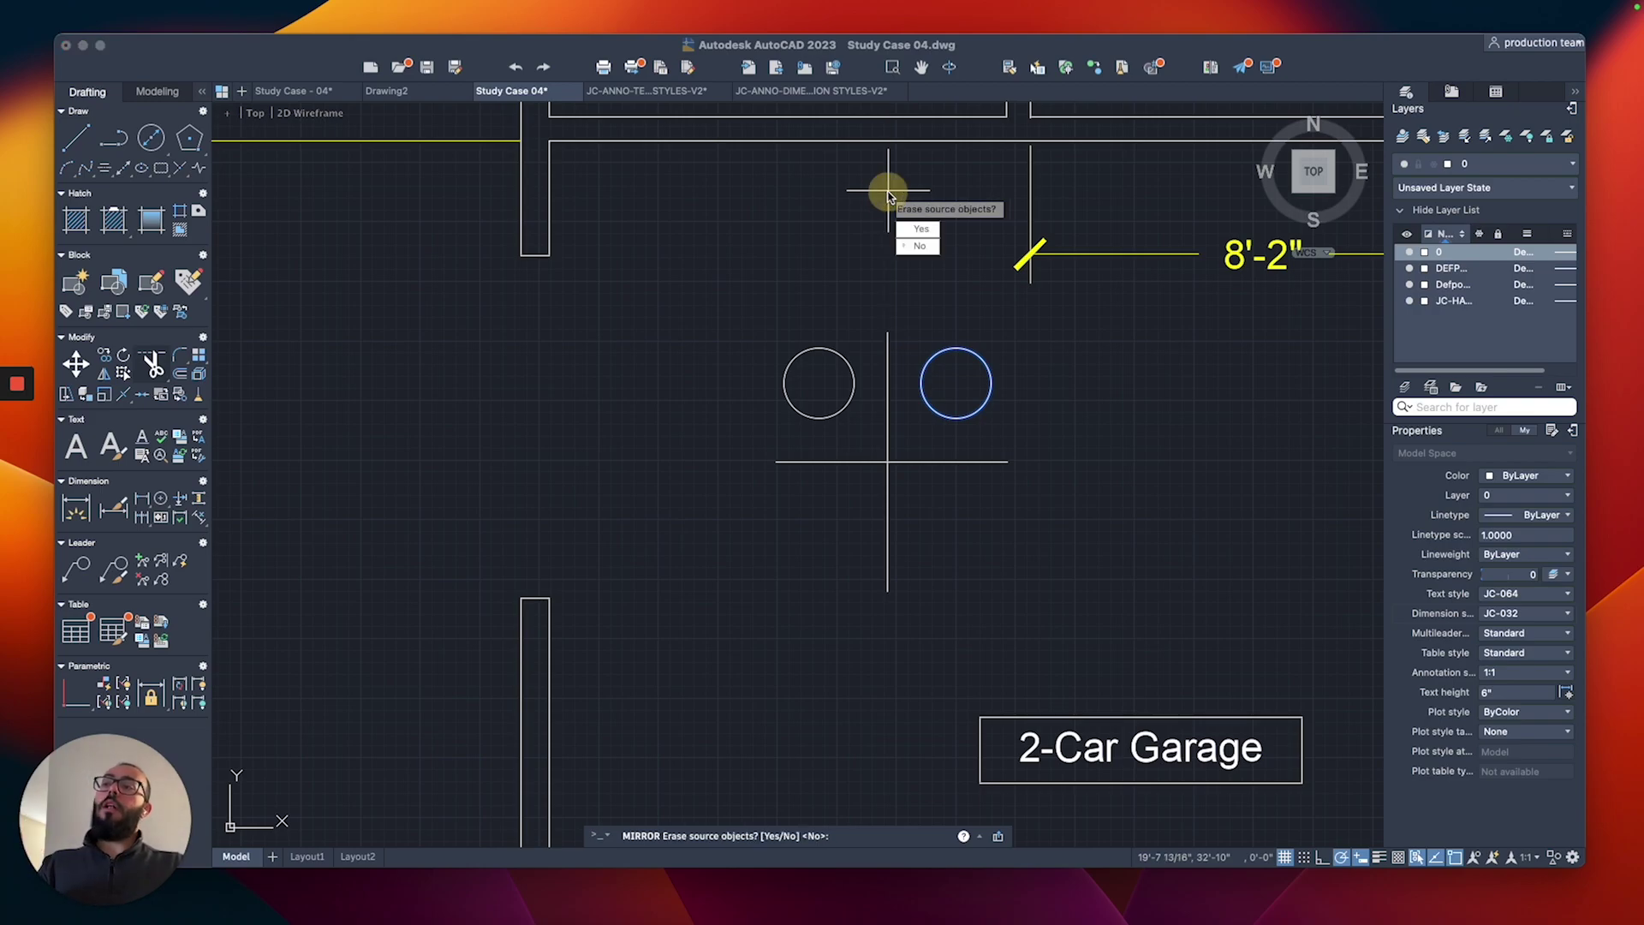
pyautogui.click(911, 247)
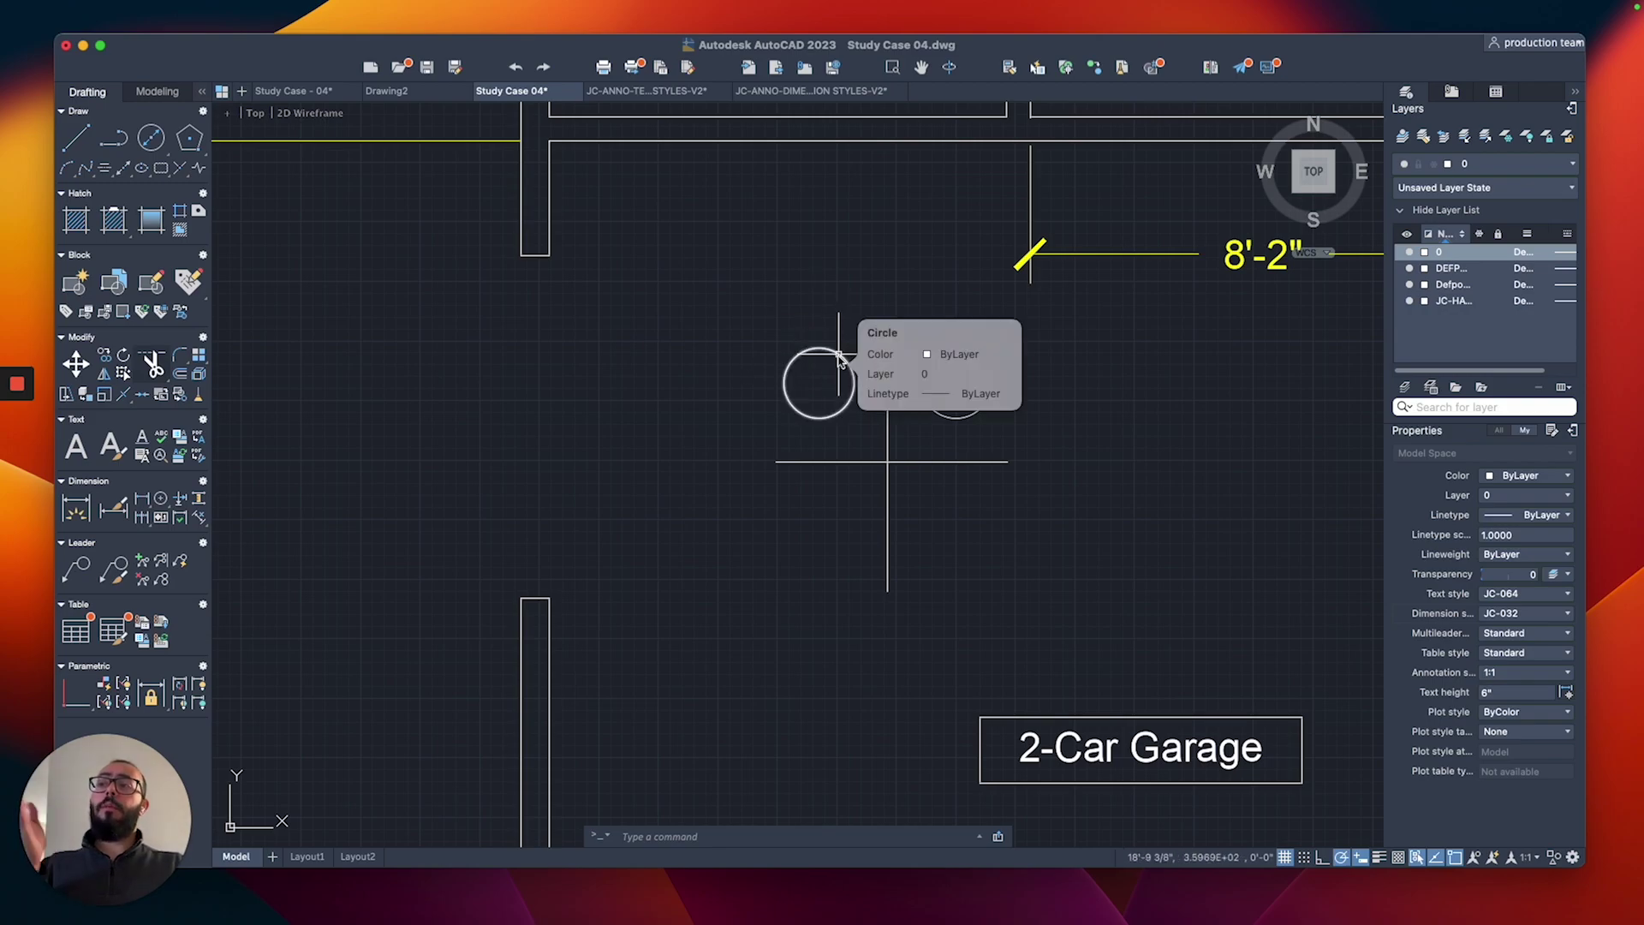
# Mirror the upper-left circle across the horizontal line, keeping the source circle.
pyautogui.click(803, 353)
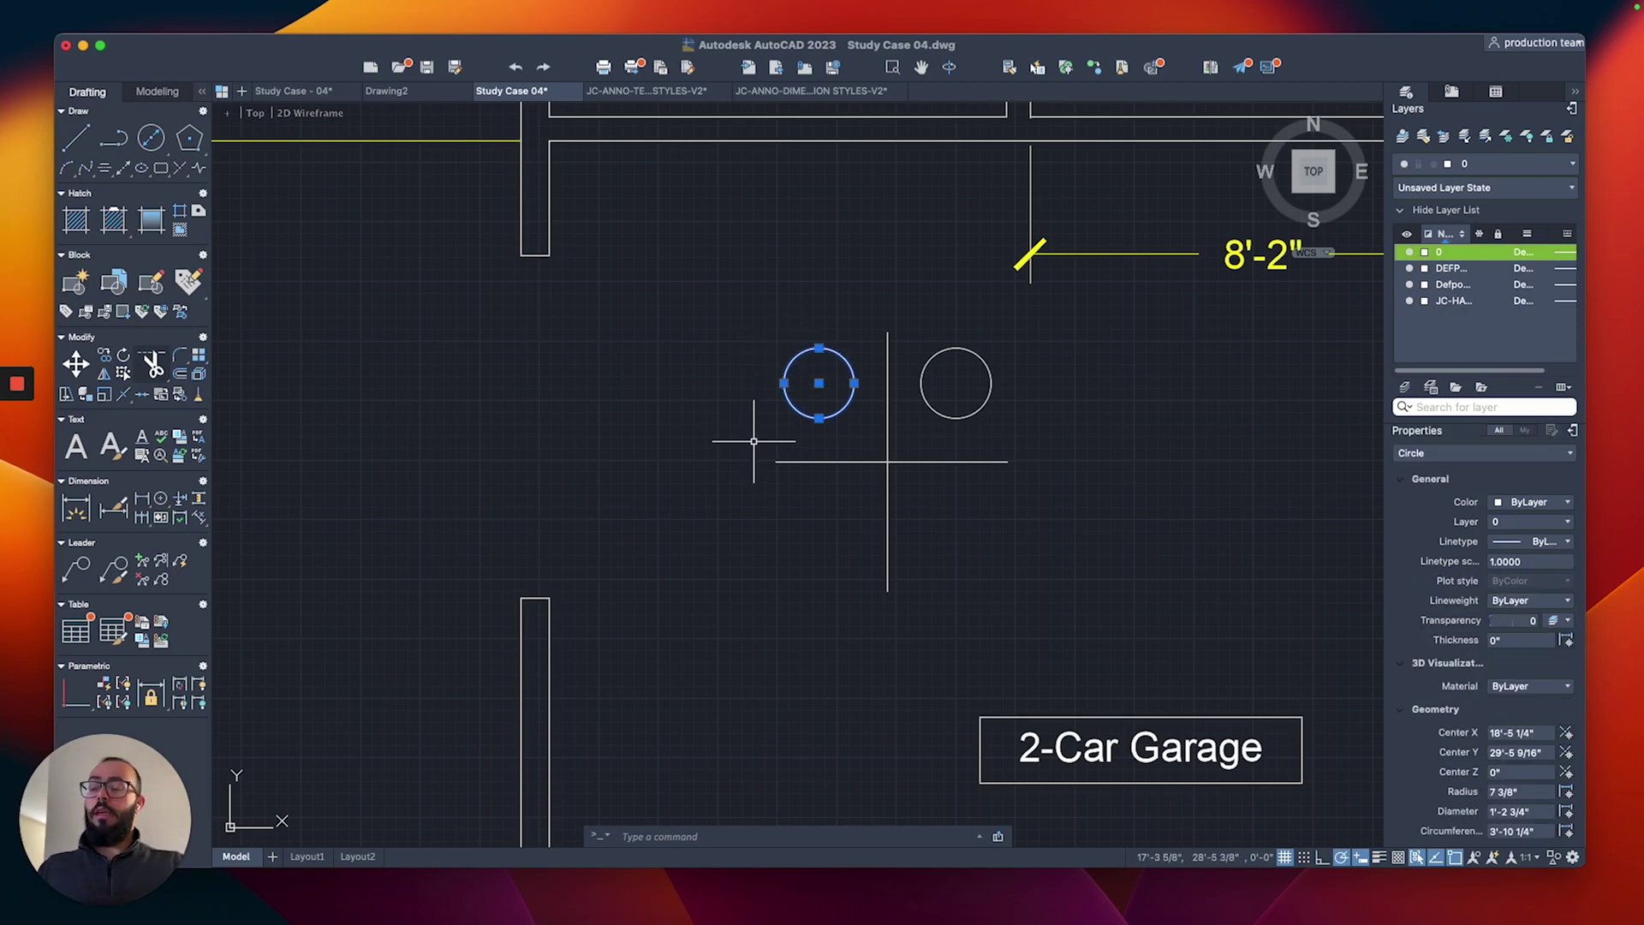
pyautogui.write('mi')
pyautogui.press('Return')
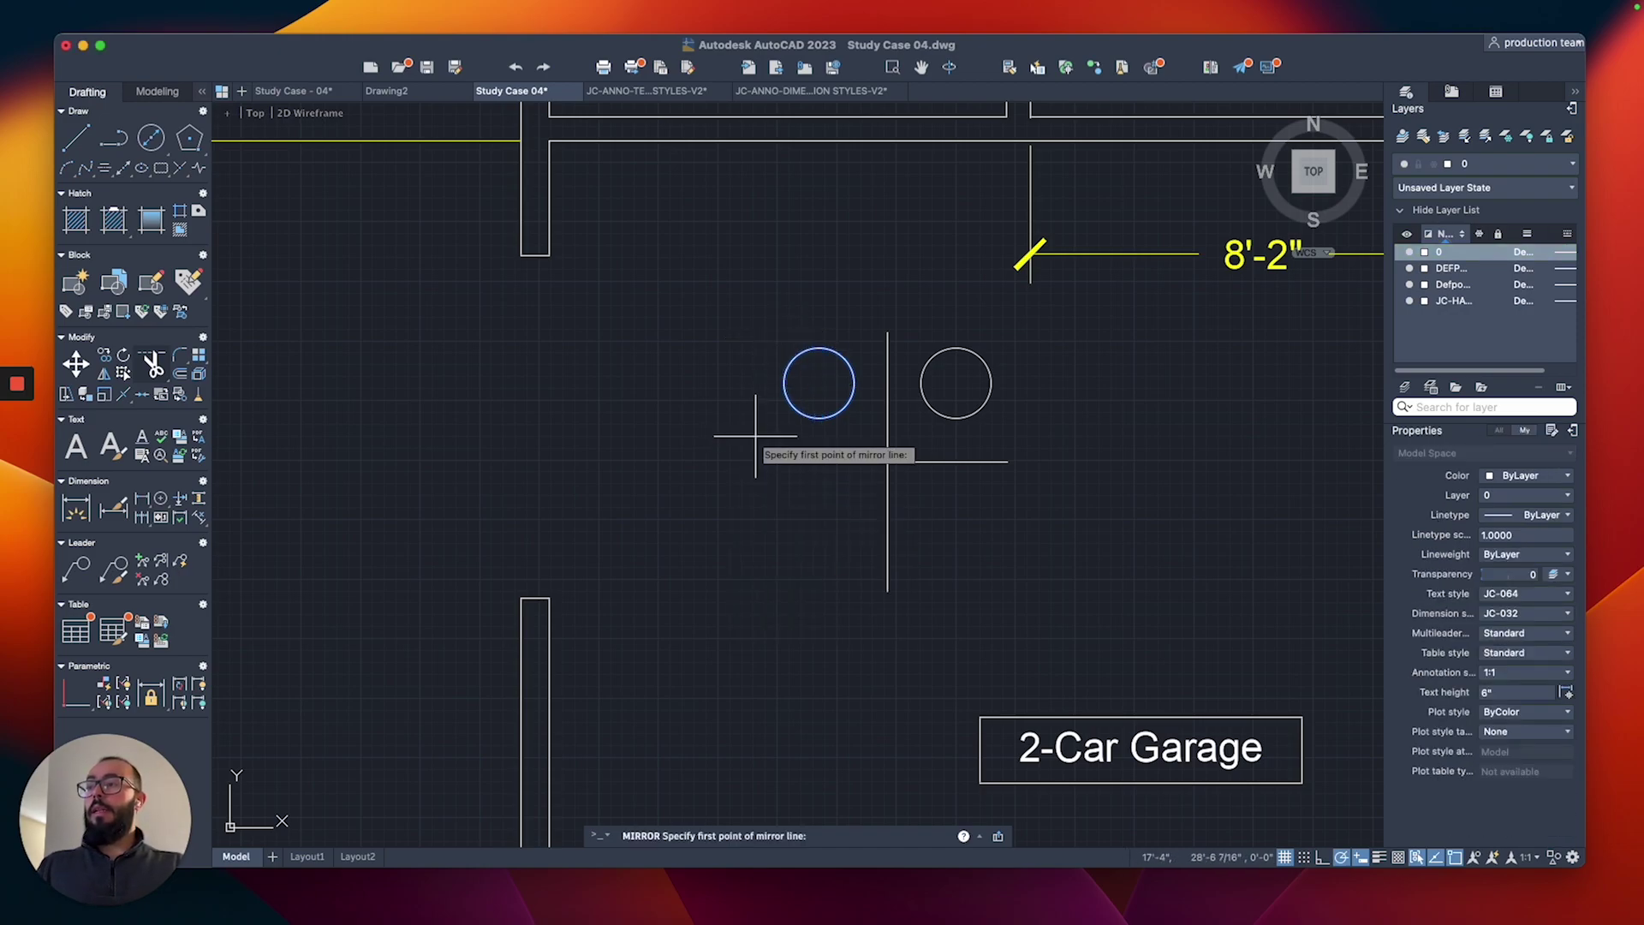
pyautogui.click(776, 463)
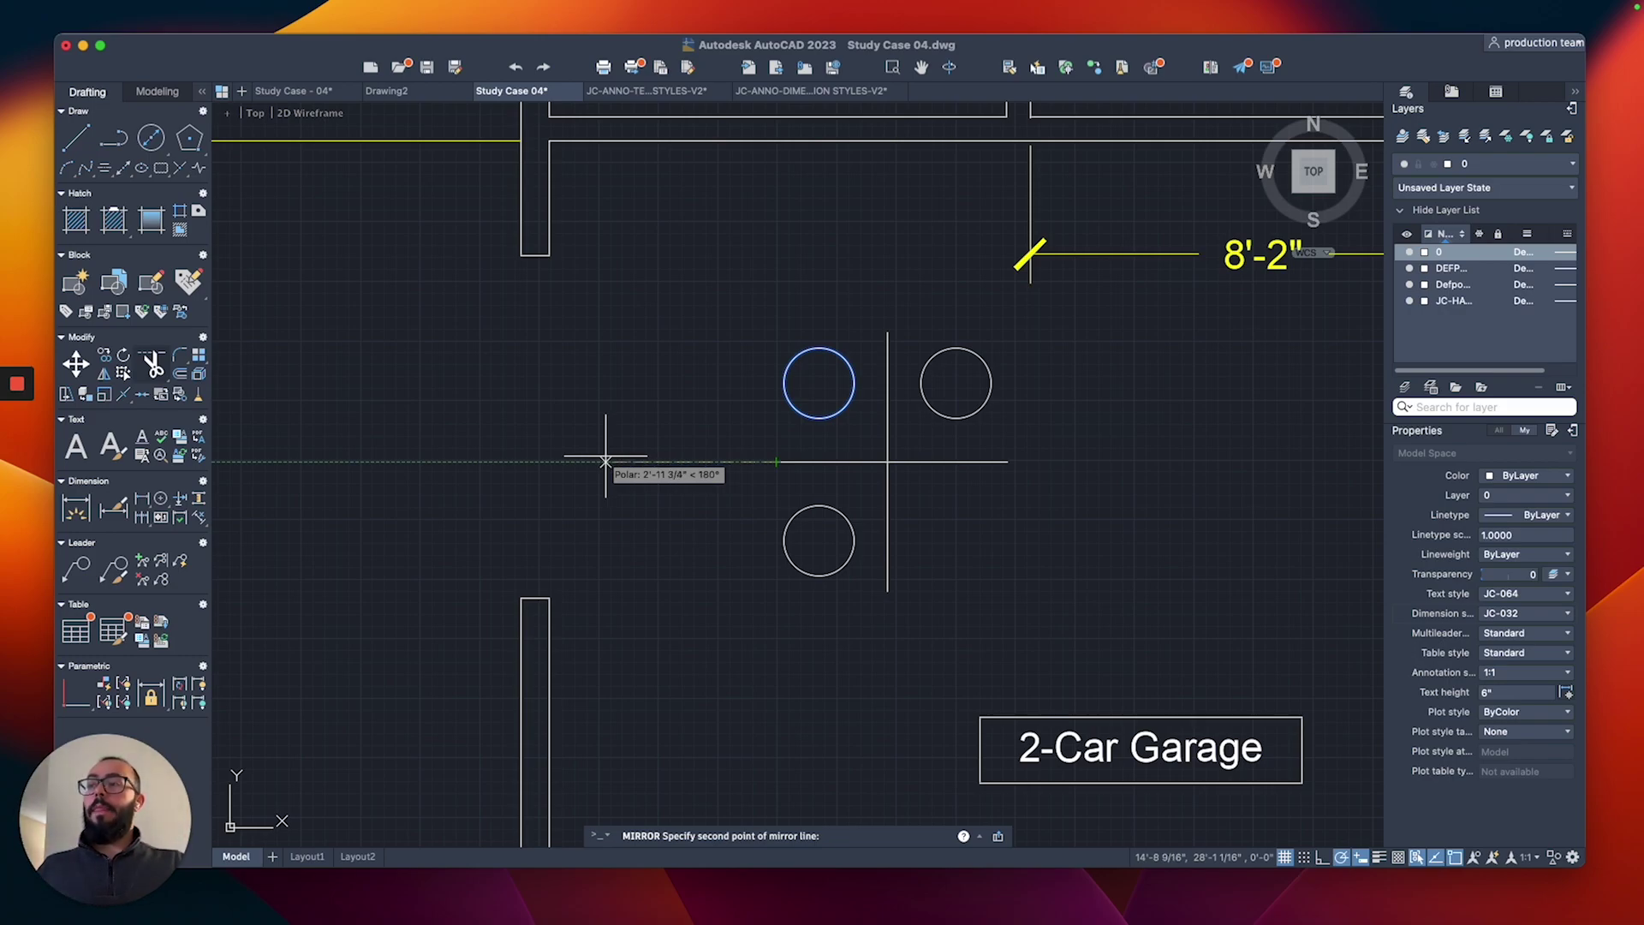
pyautogui.click(604, 463)
pyautogui.press('Return')
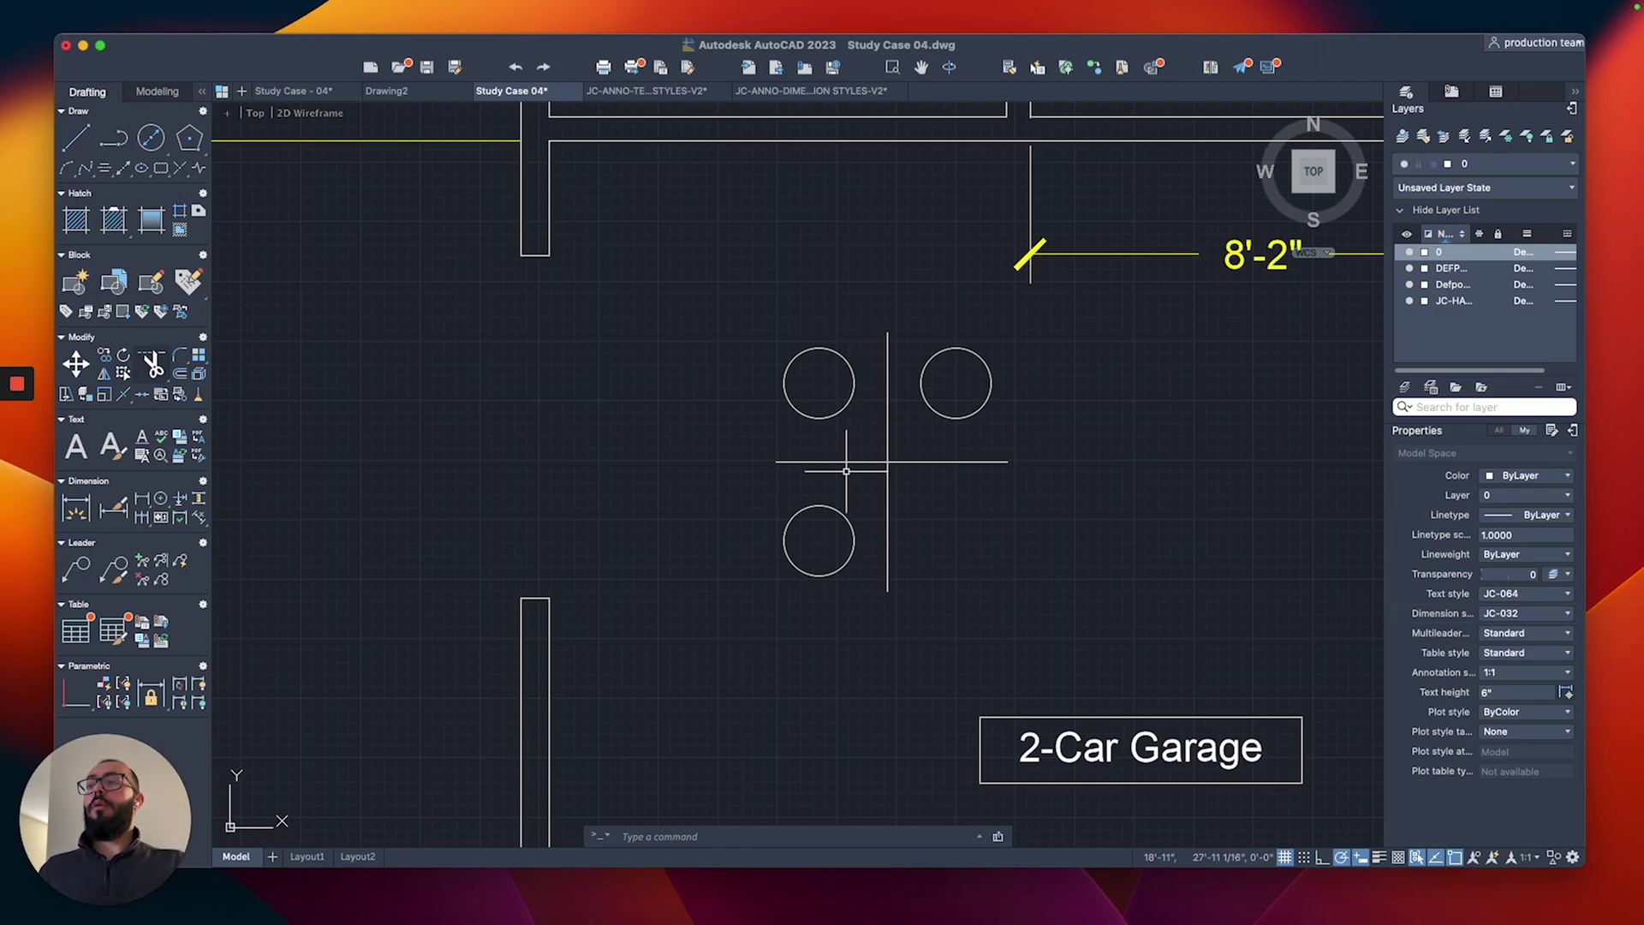
pyautogui.moveTo(818, 334); pyautogui.dragTo(755, 395)
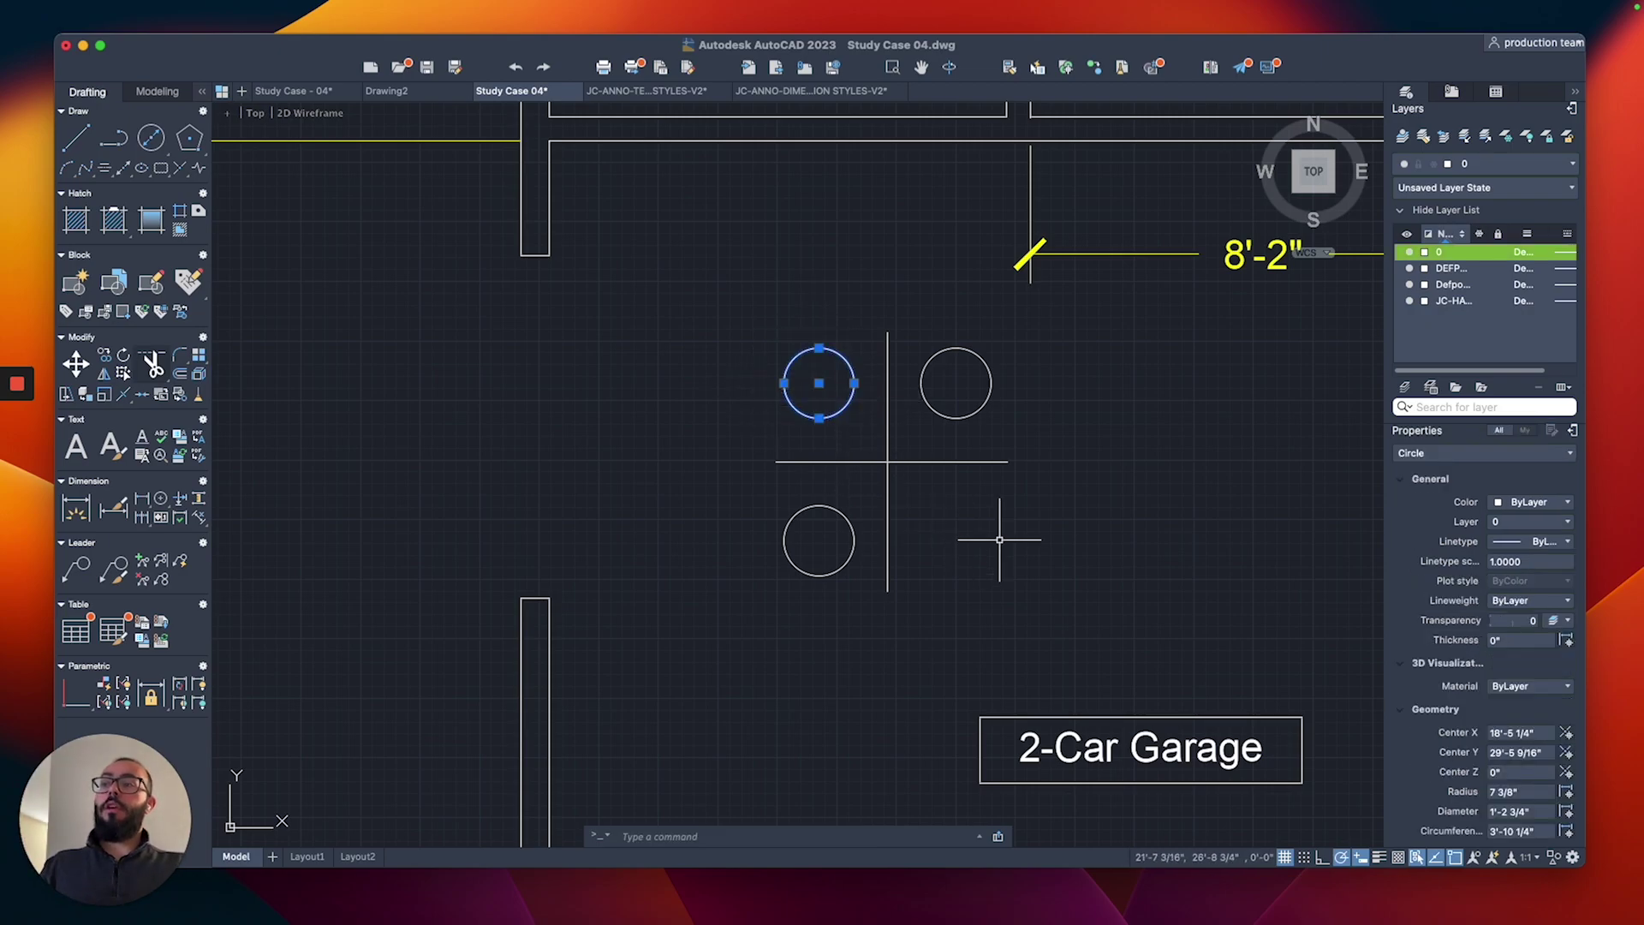
pyautogui.press('Escape')
pyautogui.moveTo(1007, 494); pyautogui.dragTo(928, 569)
pyautogui.moveTo(859, 340); pyautogui.dragTo(808, 387)
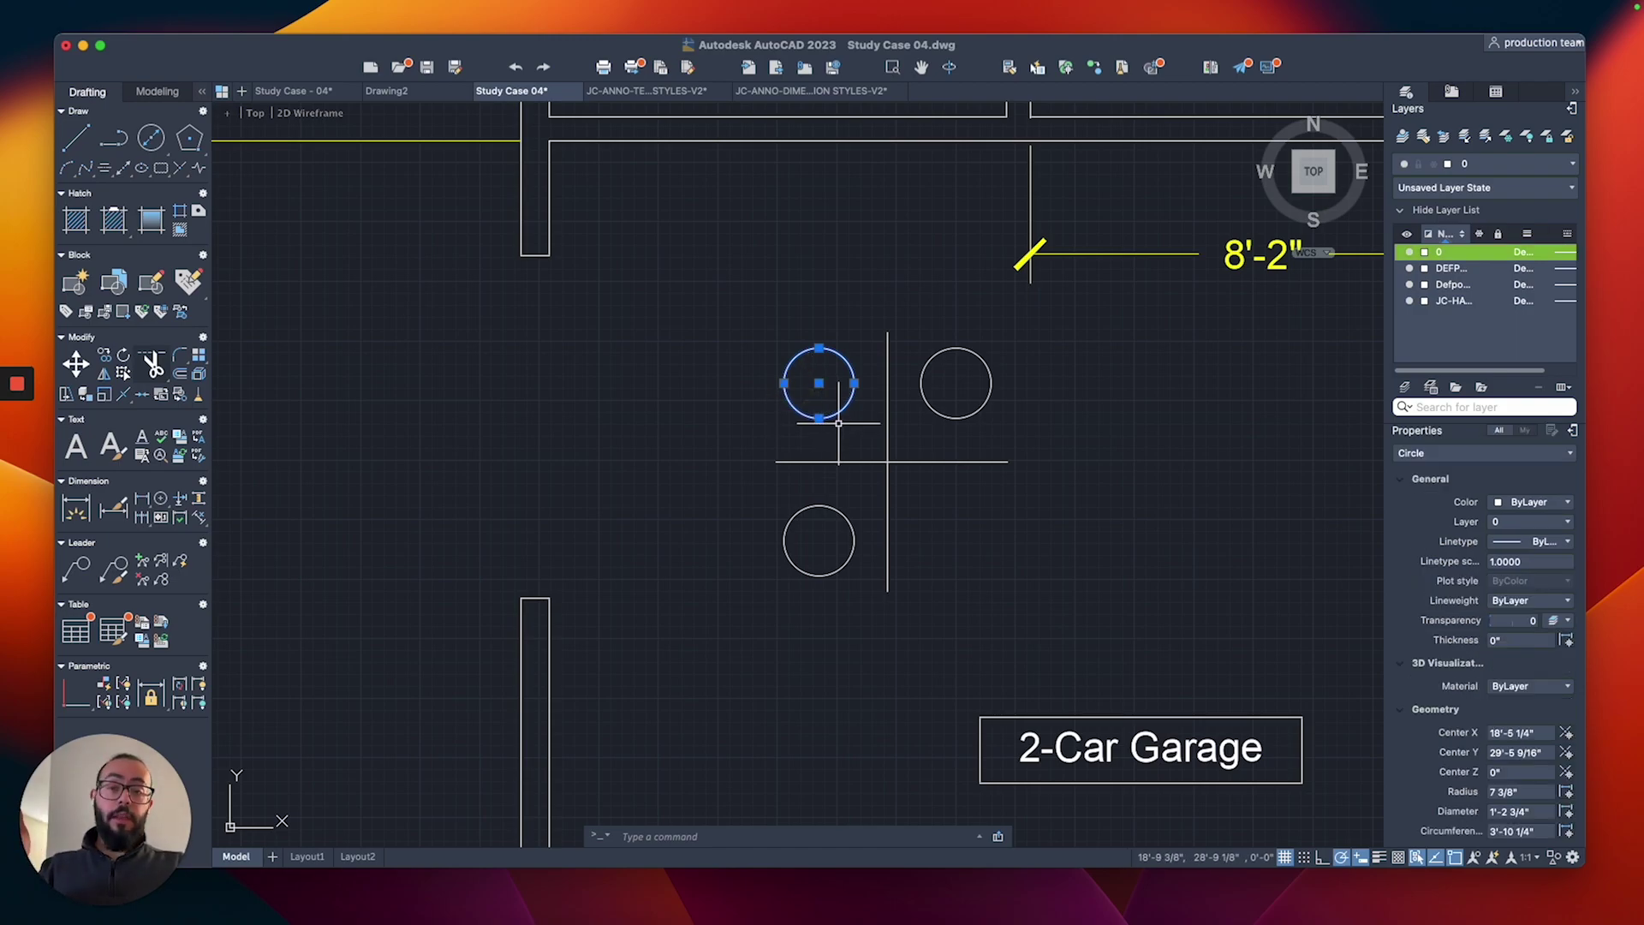
# Try to mirror the upper-left practice circle about an angled line starting where the vertical and horizontal lines cross.
pyautogui.write('mirr')
pyautogui.press('Return')
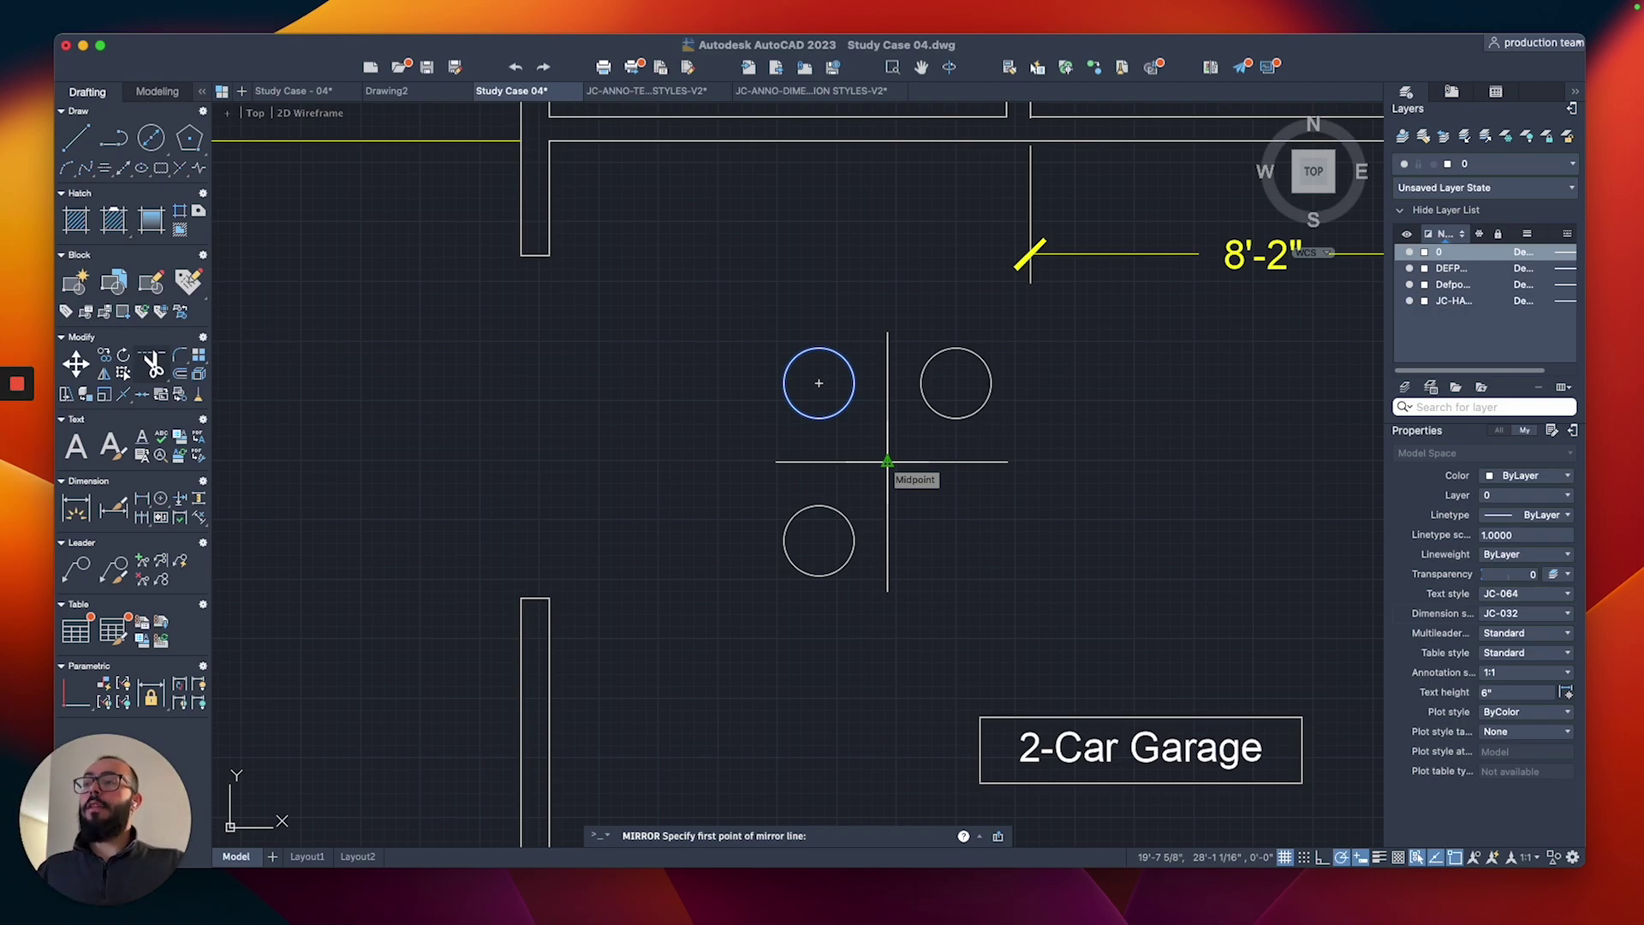
pyautogui.click(887, 462)
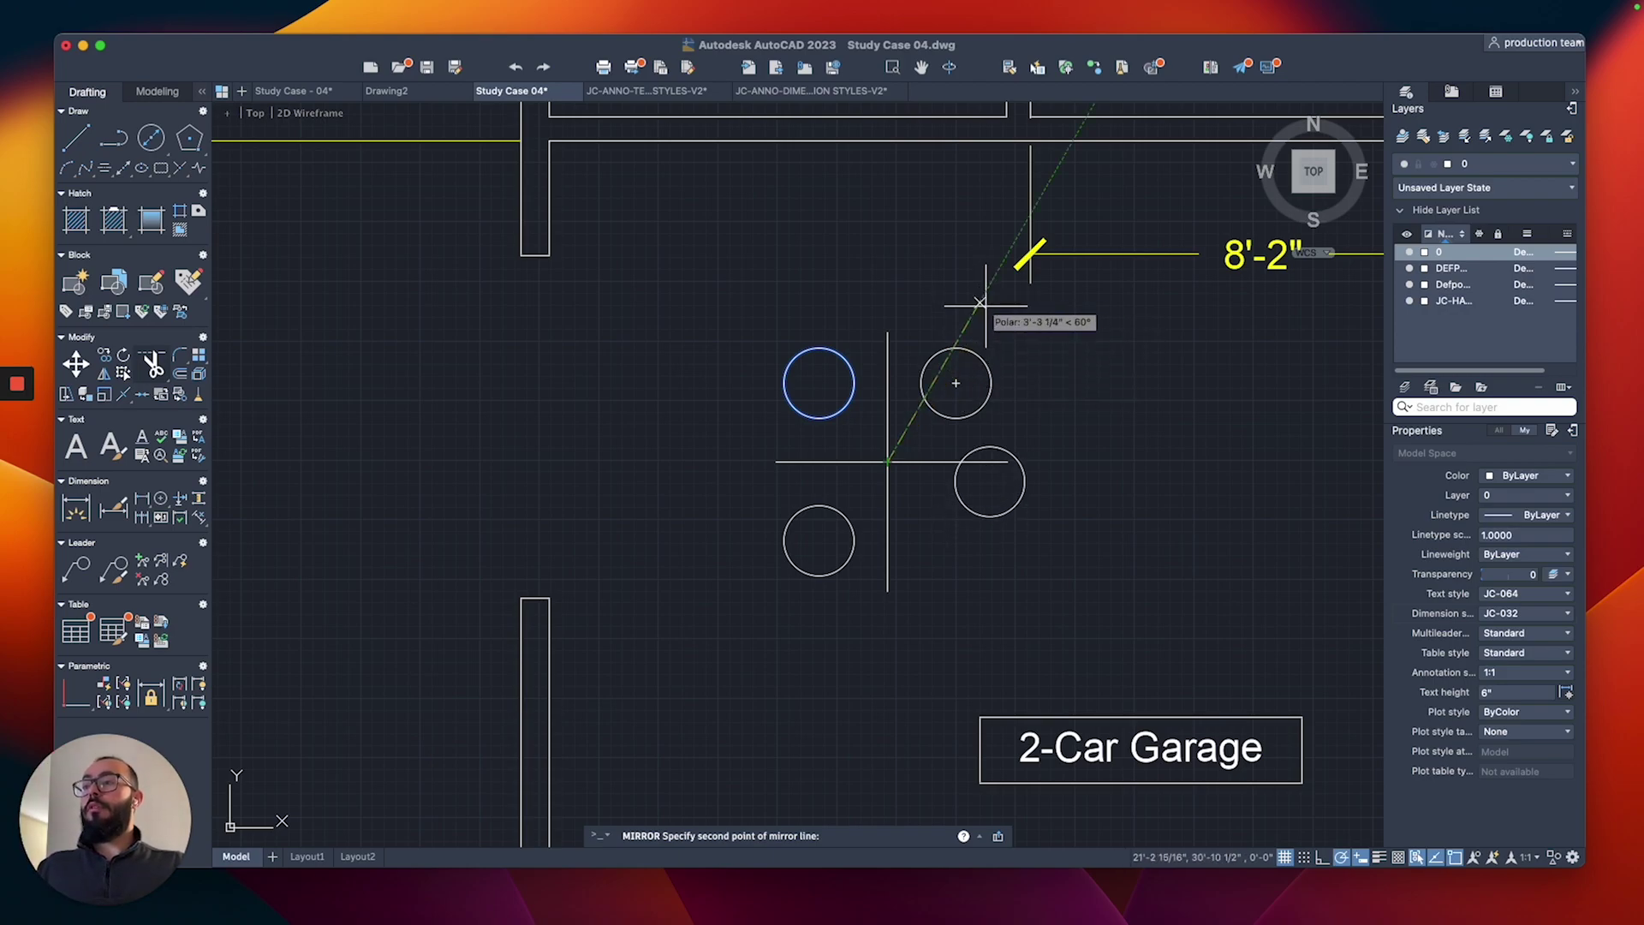
pyautogui.click(955, 463)
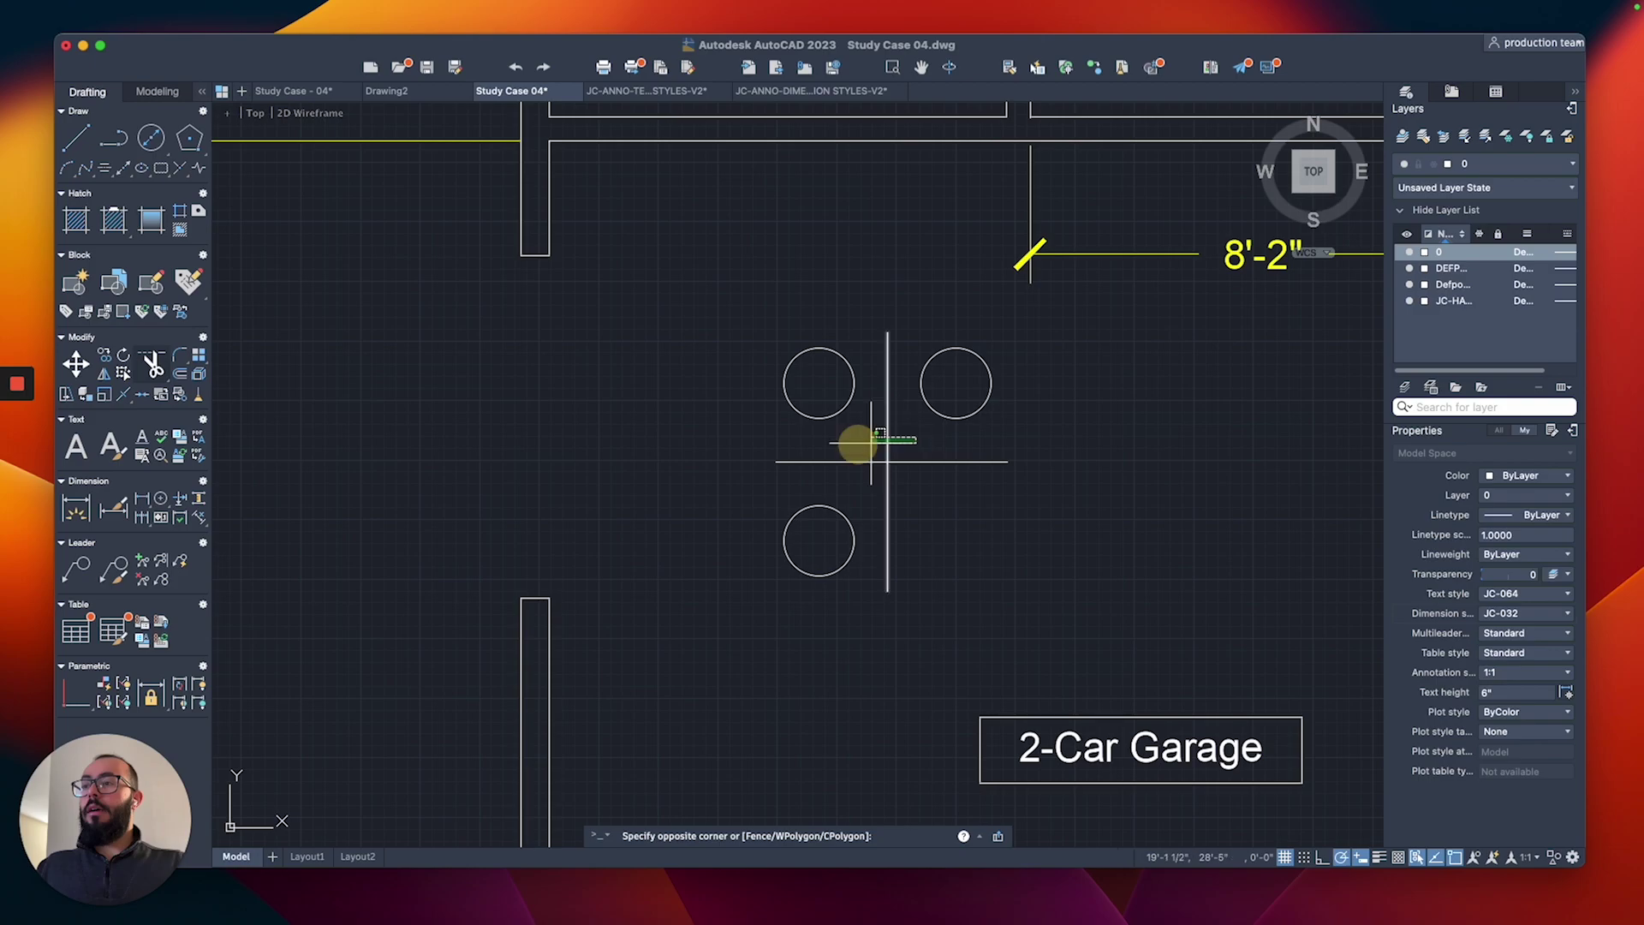
pyautogui.press('Return')
# Move the vertical mirror line from its midpoint to the midpoint of the horizontal line.
pyautogui.scroll(3, 886, 447)
pyautogui.click(886, 449)
pyautogui.write('m')
pyautogui.press('Return')
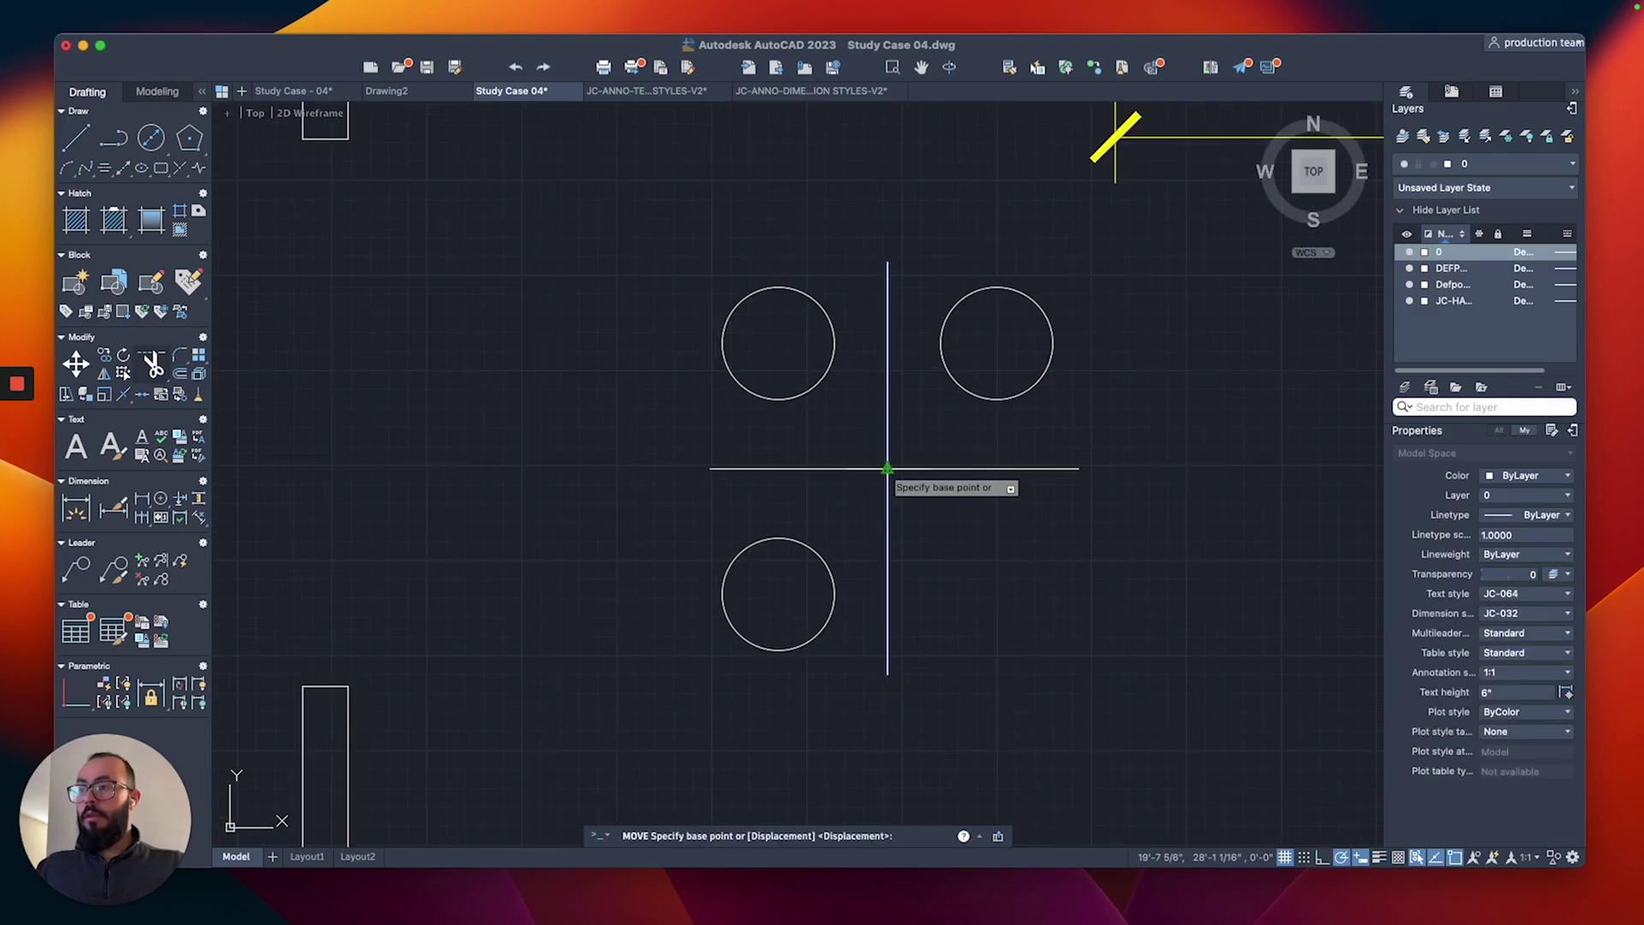
pyautogui.click(892, 470)
pyautogui.click(898, 469)
# Try to mirror the upper-left circle about a 60° line starting at the crossing of the two axis lines.
pyautogui.click(818, 383)
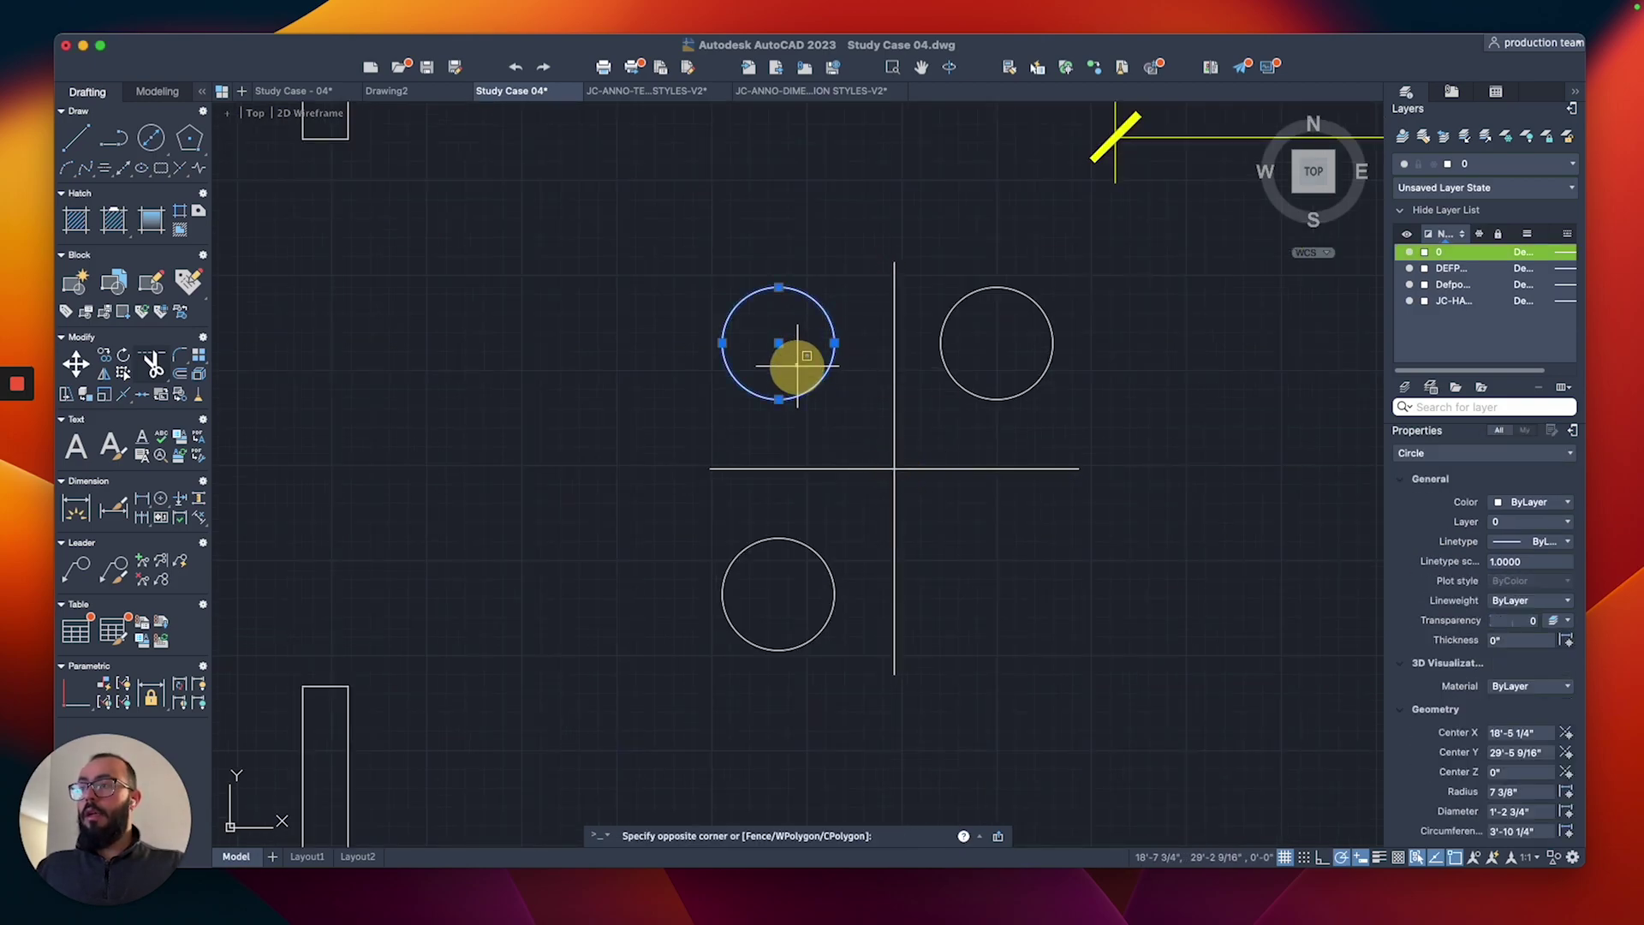
pyautogui.write('mi')
pyautogui.press('Return')
pyautogui.click(895, 468)
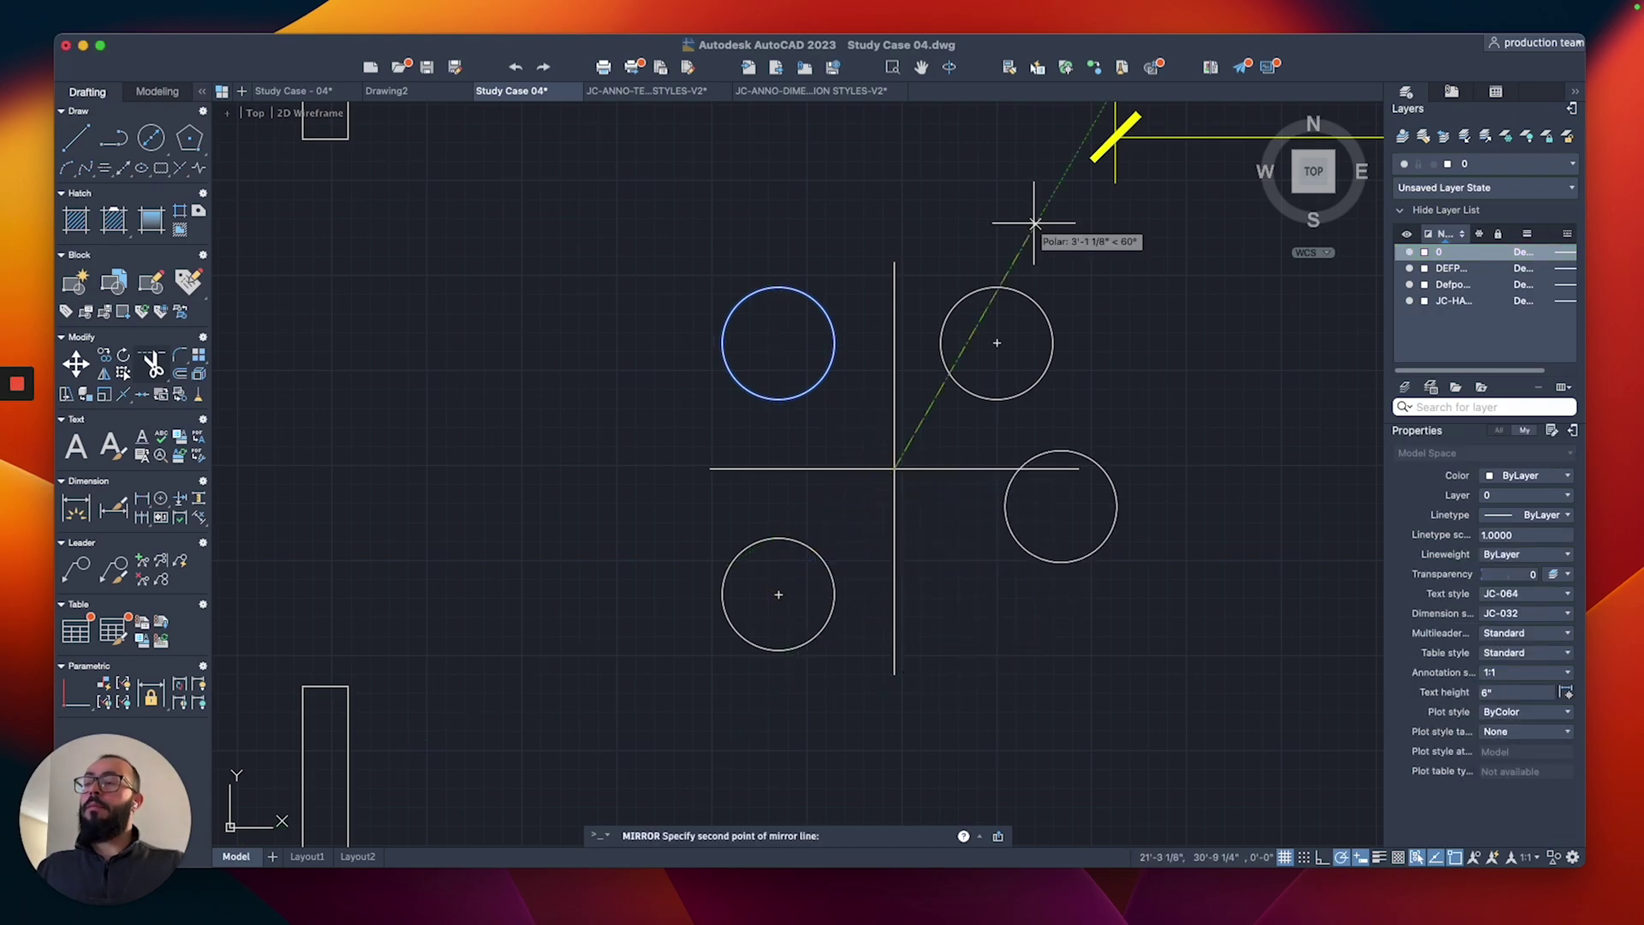
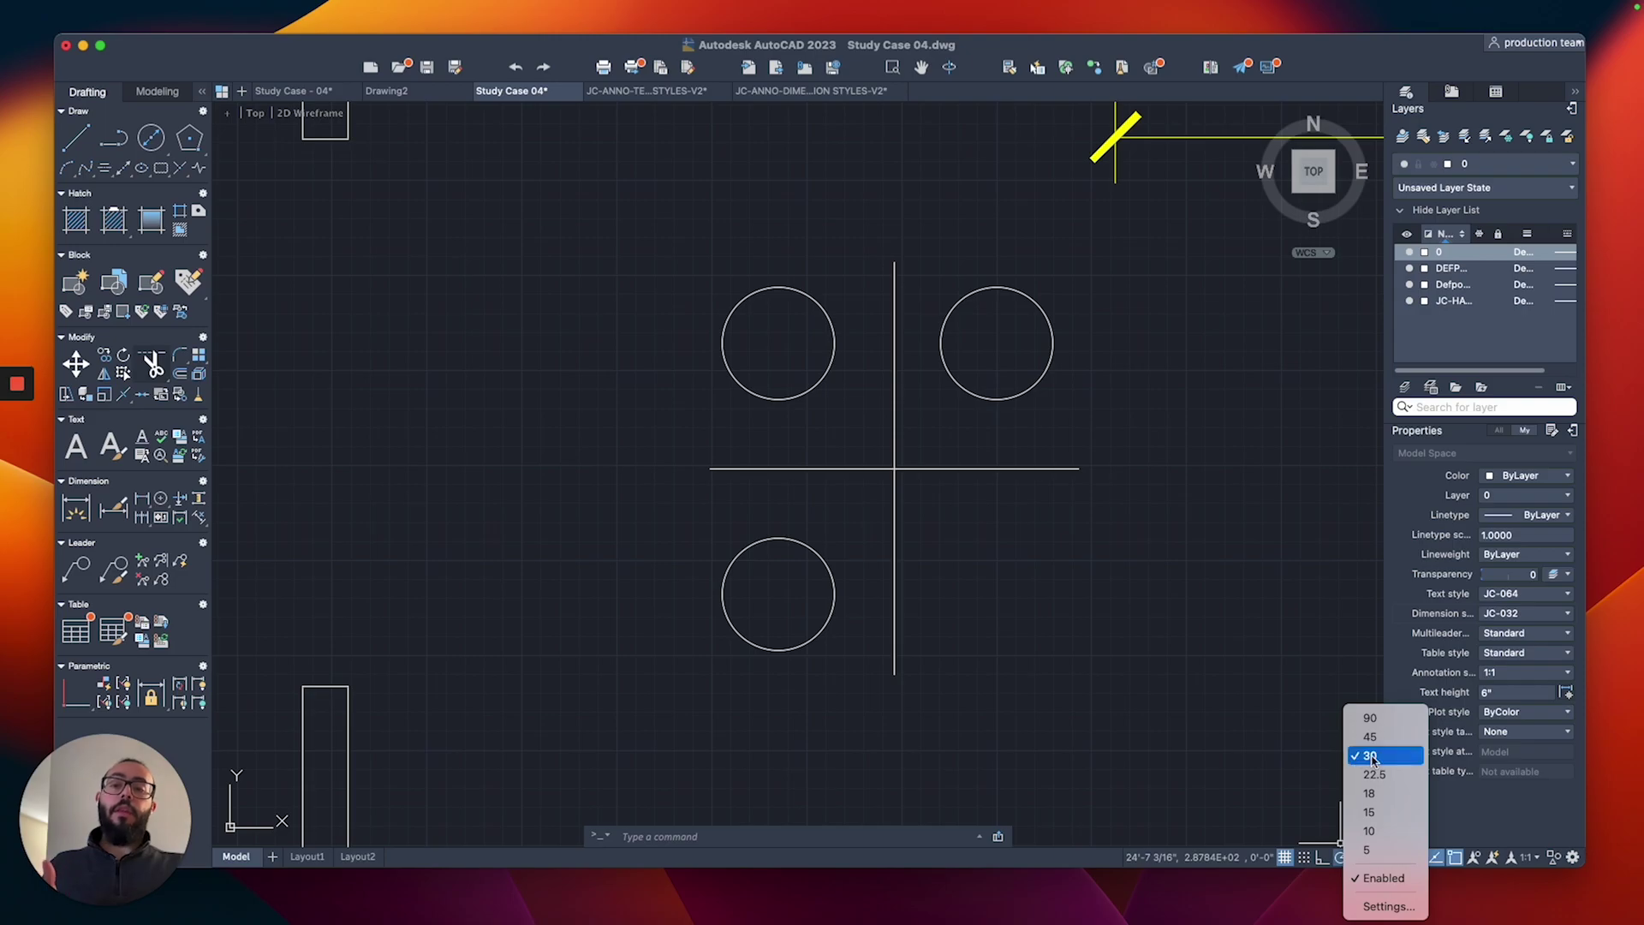
pyautogui.click(1141, 654)
# Try out the 30° polar tracking with a test line to the lower right of the axes, then discard it.
pyautogui.moveTo(1086, 653); pyautogui.dragTo(1041, 636, button='middle')
pyautogui.write('l')
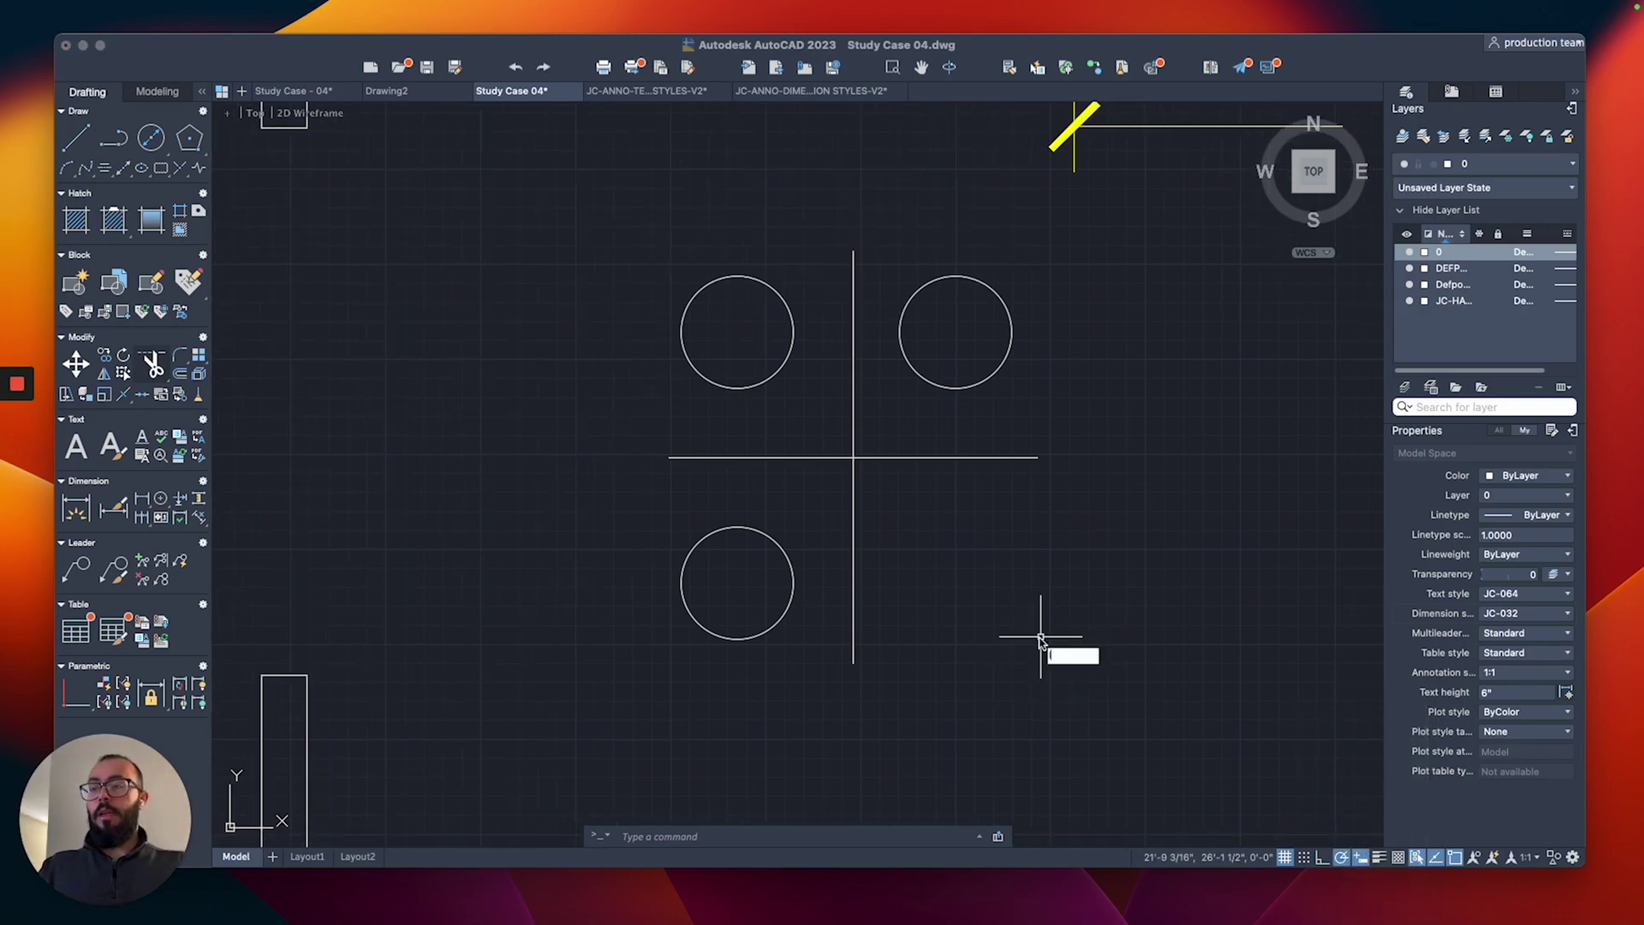
pyautogui.press('Return')
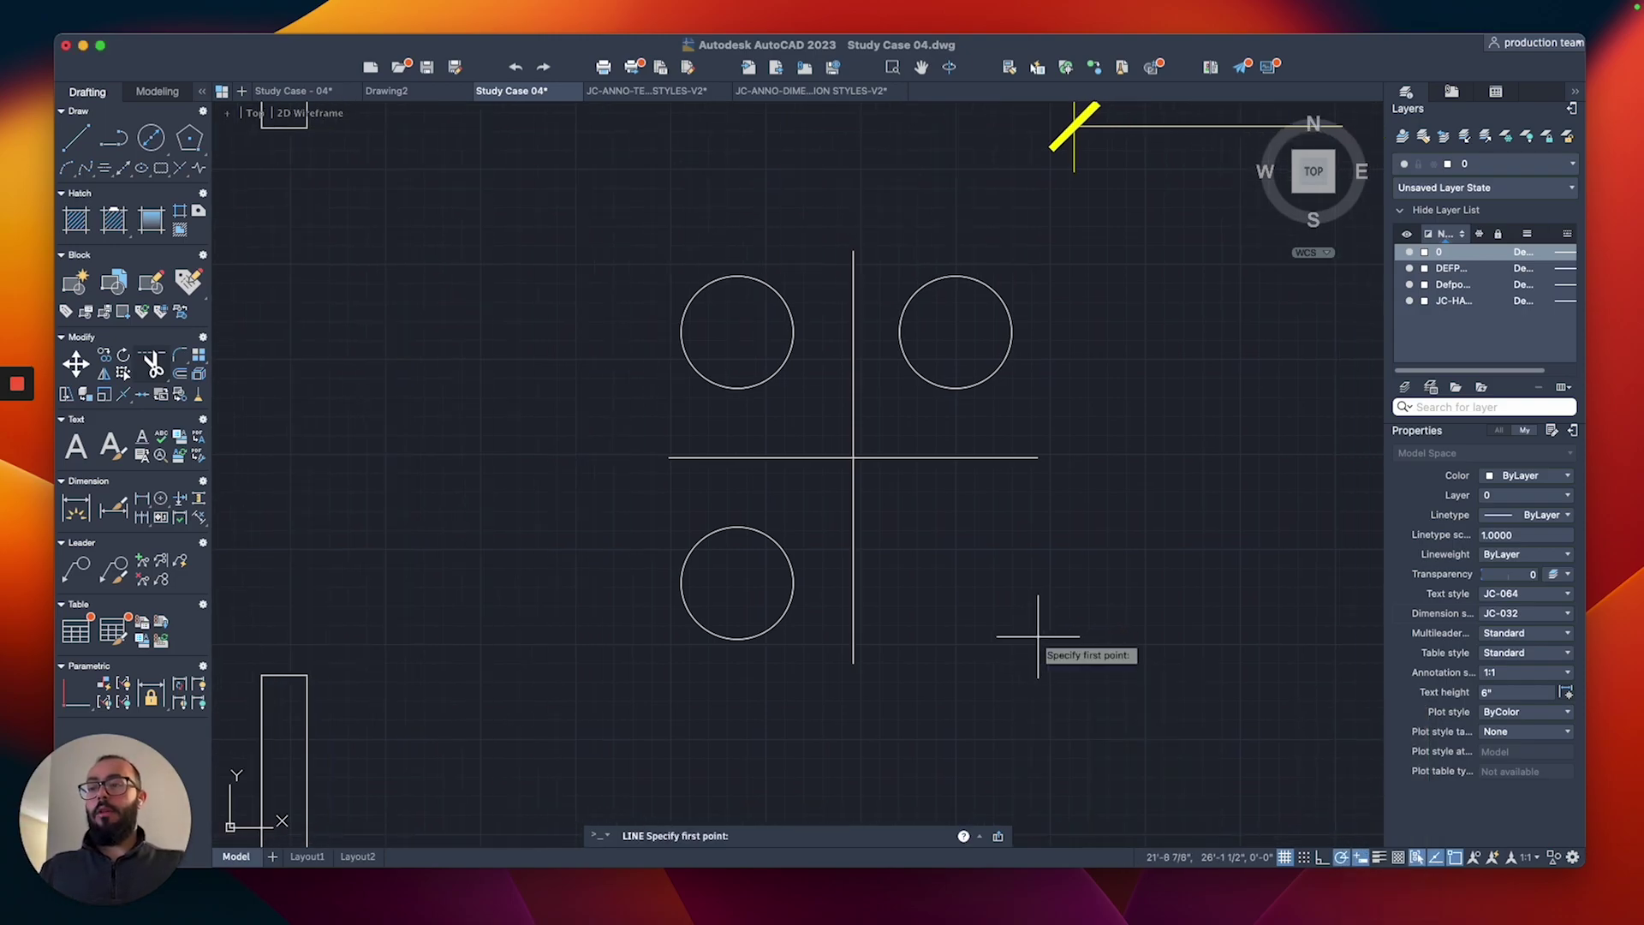
pyautogui.click(1021, 593)
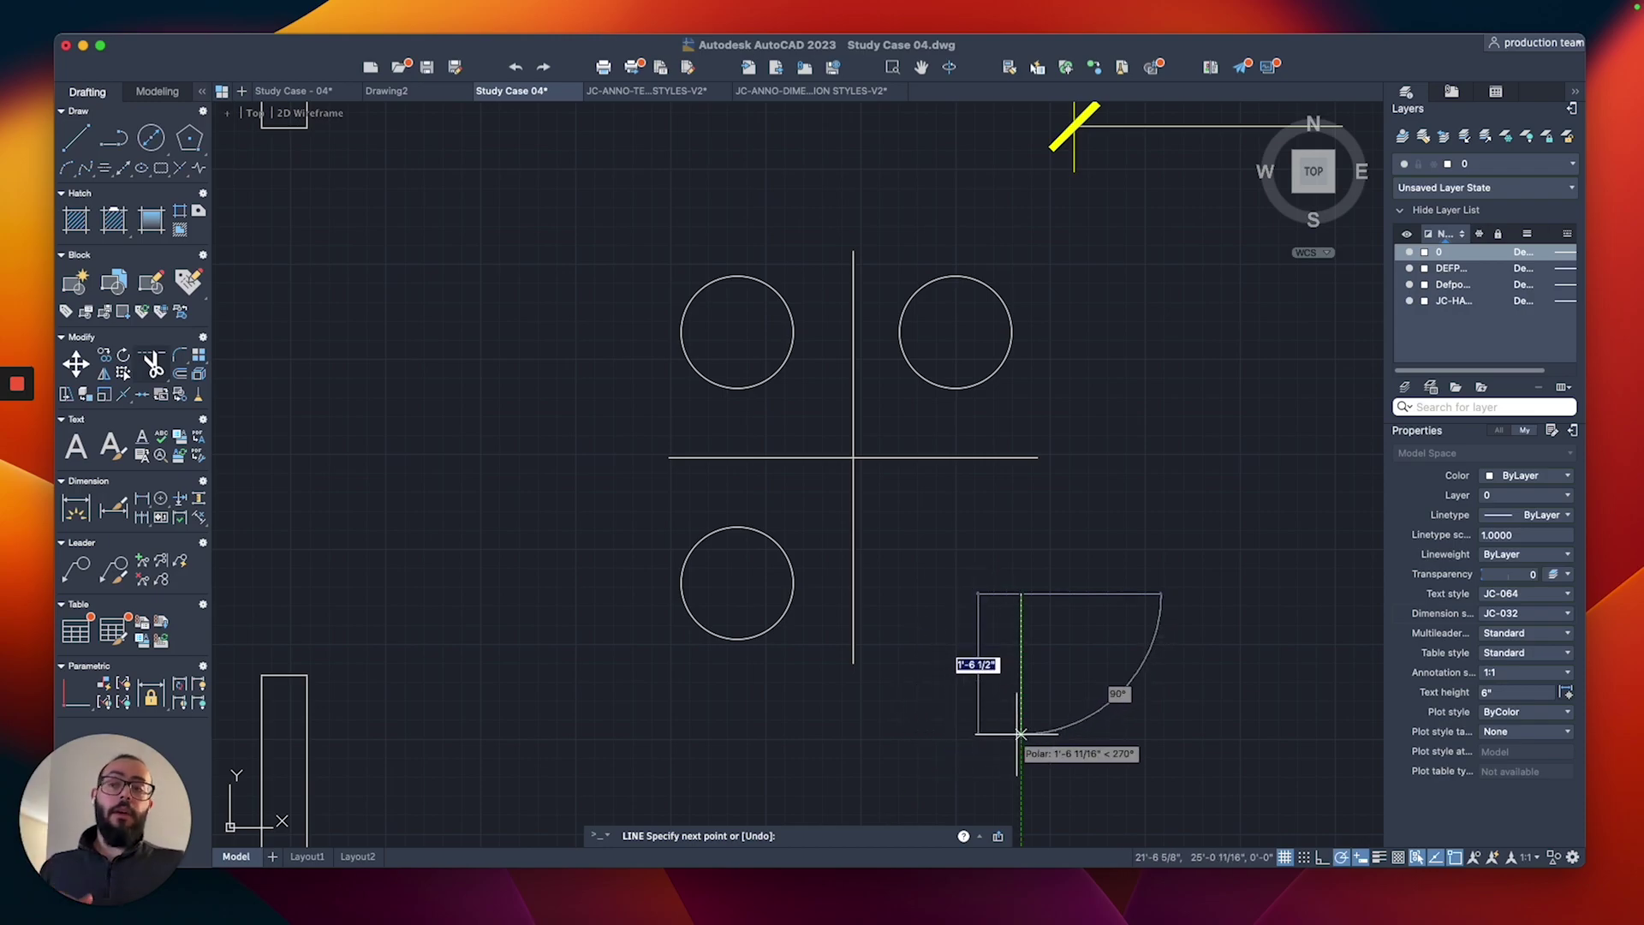
pyautogui.hotkey('ctrl', 'z')
pyautogui.hotkey('ctrl', 'z')
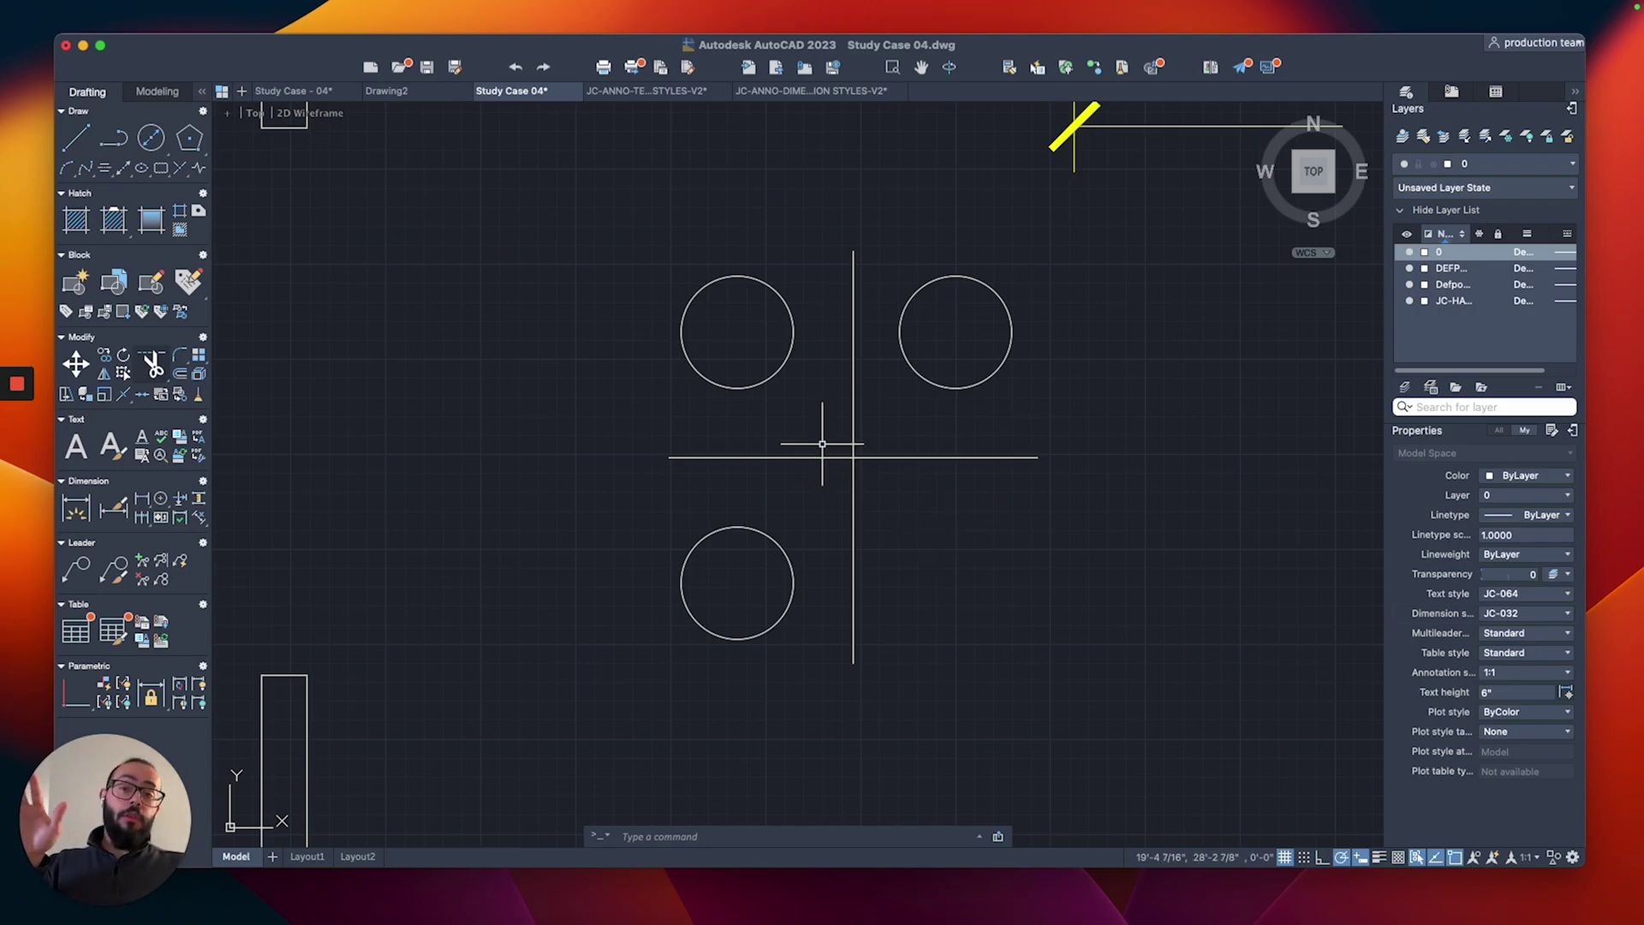
# Set the polar tracking increment to 45 degrees and try it with a discarded test line below the axes.
pyautogui.click(1337, 860)
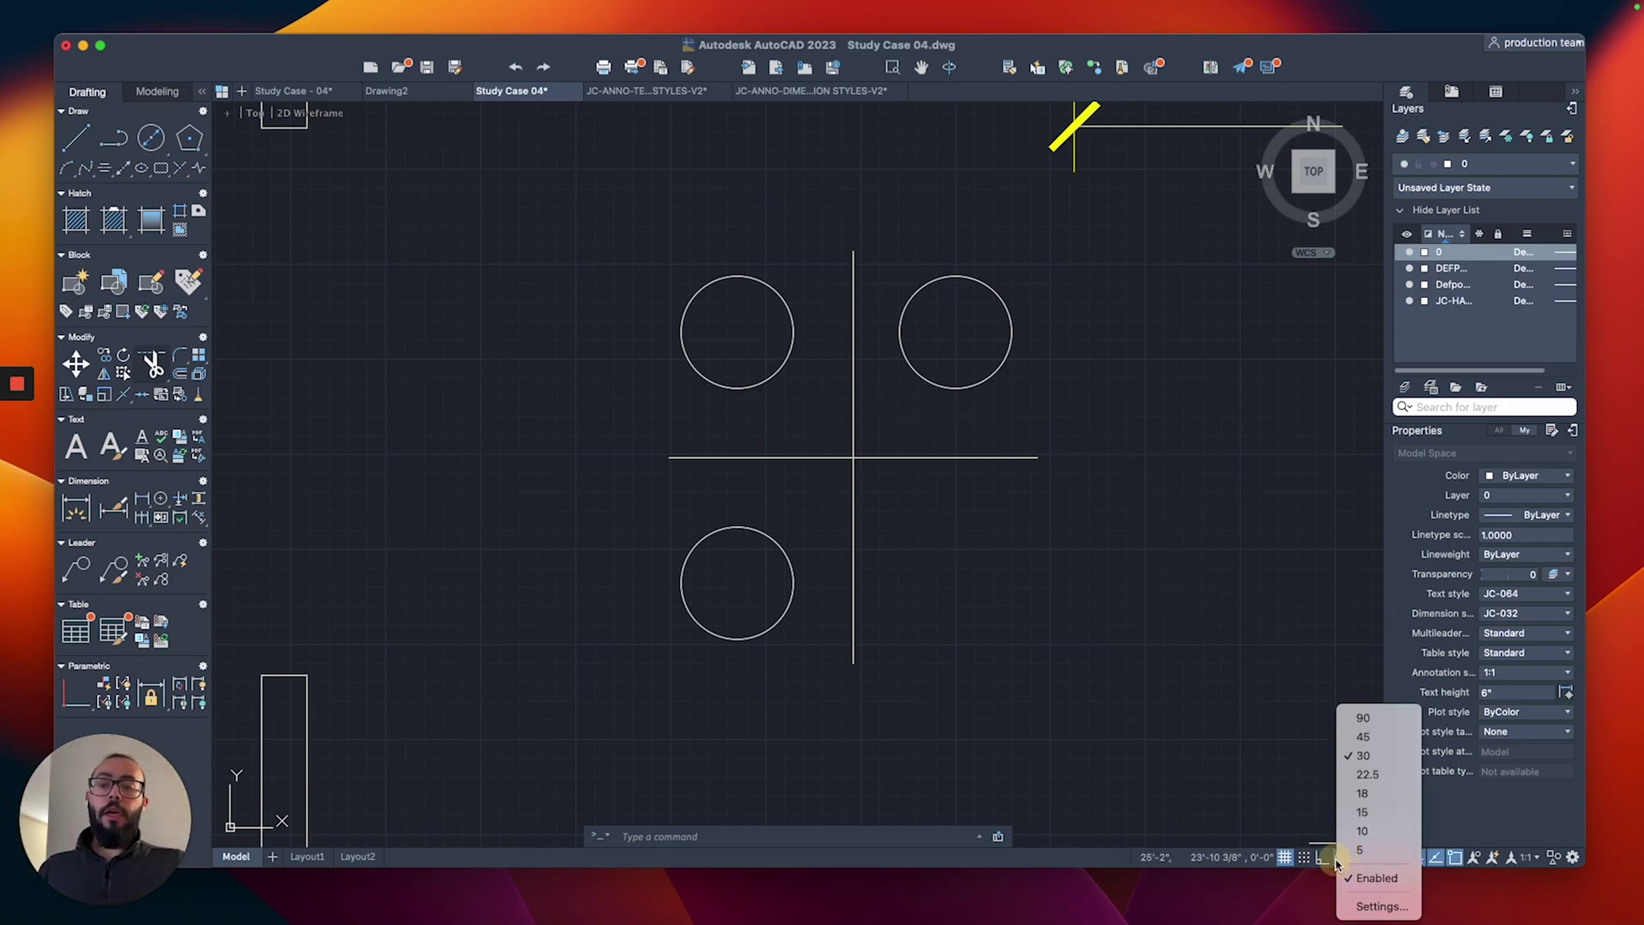
pyautogui.click(1379, 741)
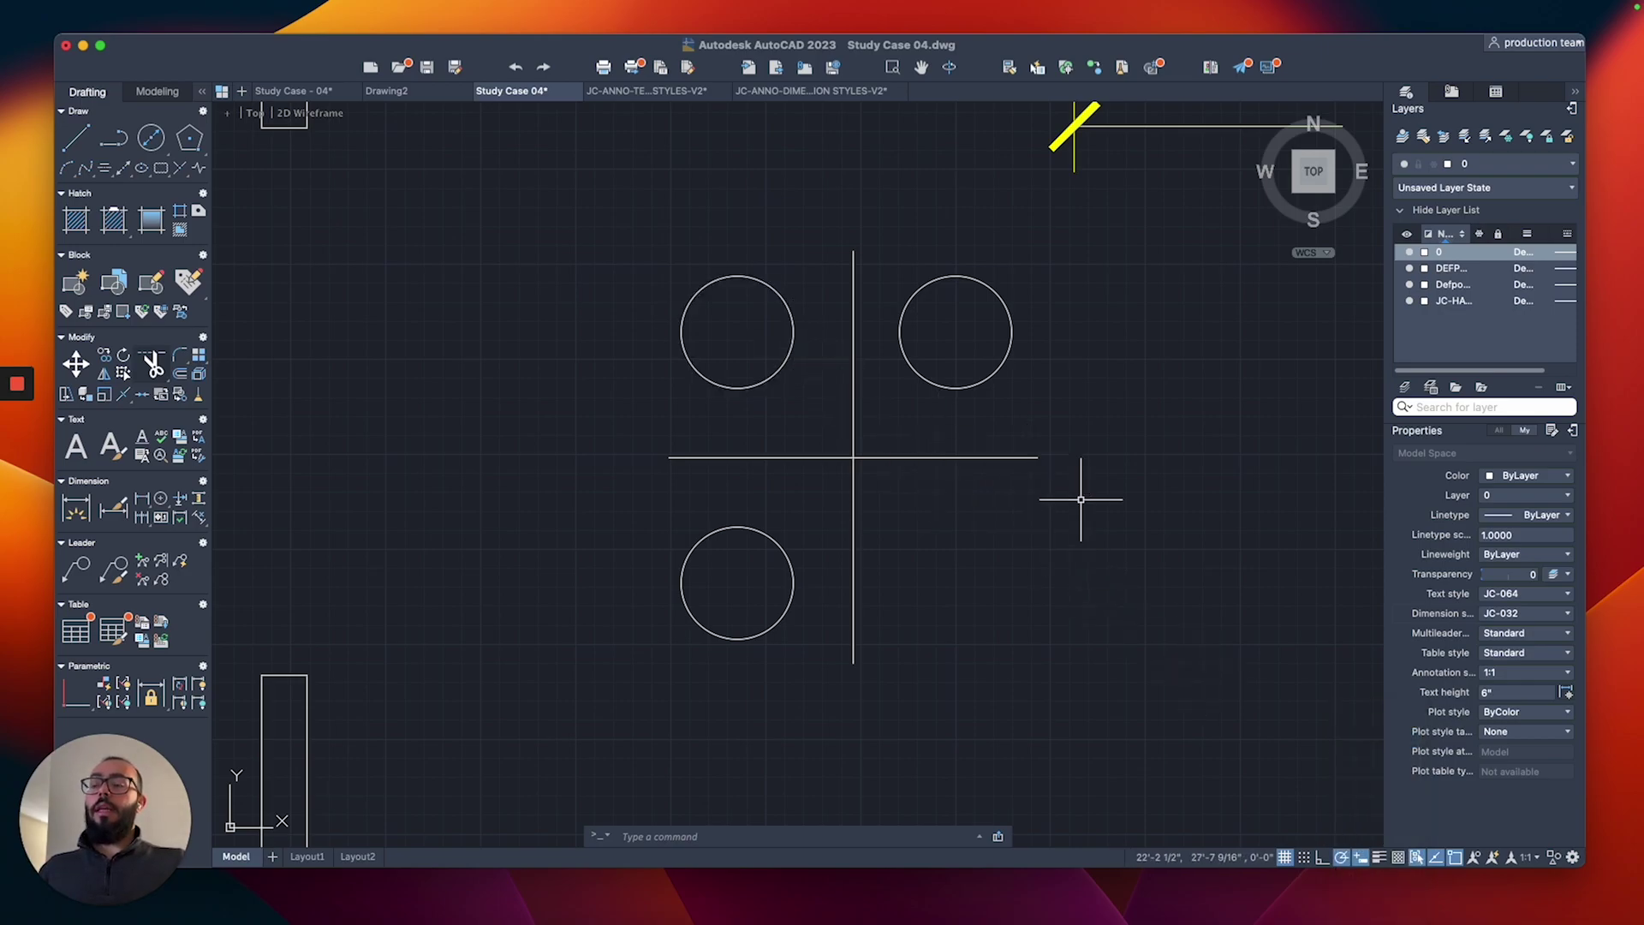
pyautogui.write('l')
pyautogui.press('Return')
pyautogui.click(1096, 621)
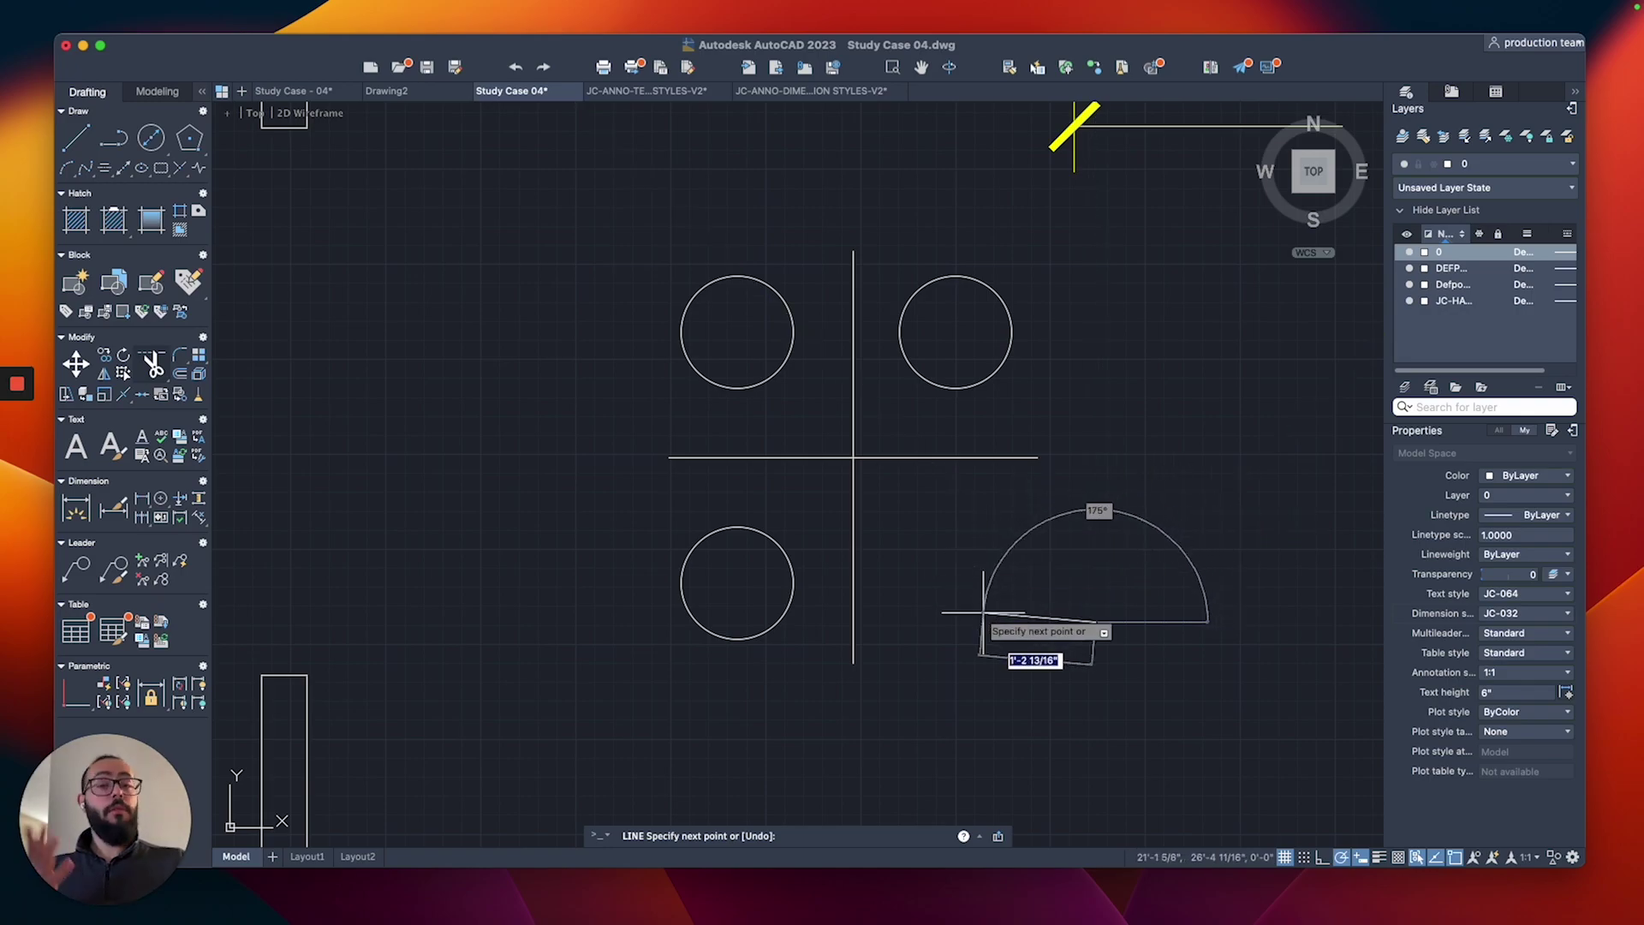
pyautogui.press('Escape')
# Try to mirror the upper-left circle about a 45° diagonal through the crossing of the axis lines.
pyautogui.click(782, 300)
pyautogui.click(763, 326)
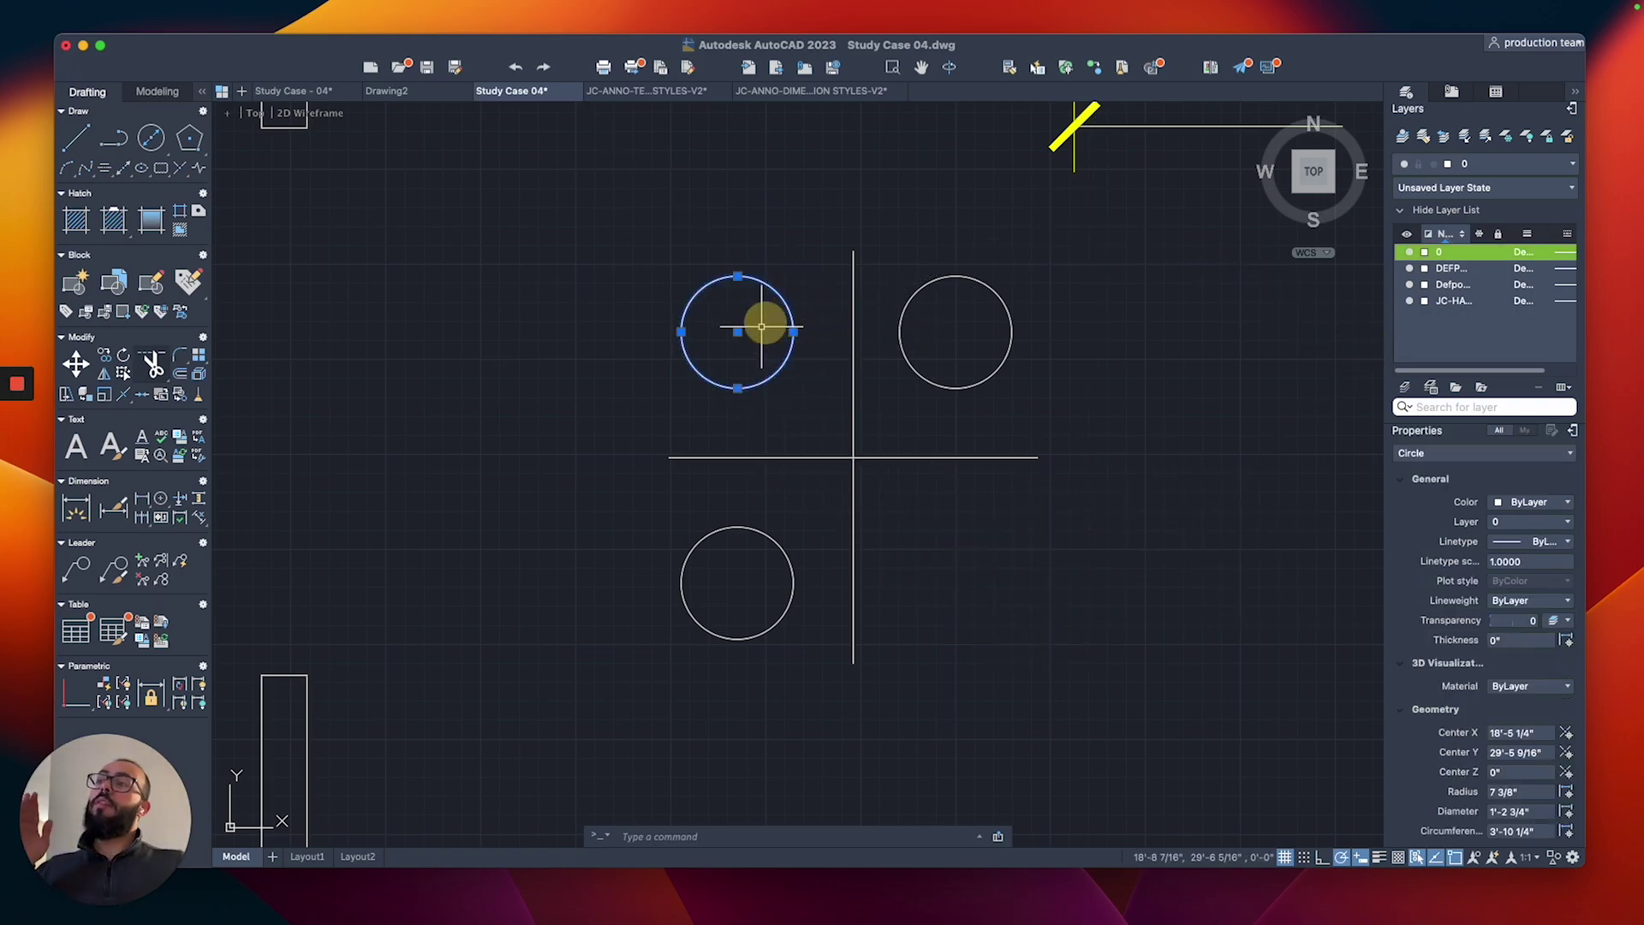
pyautogui.write('mi')
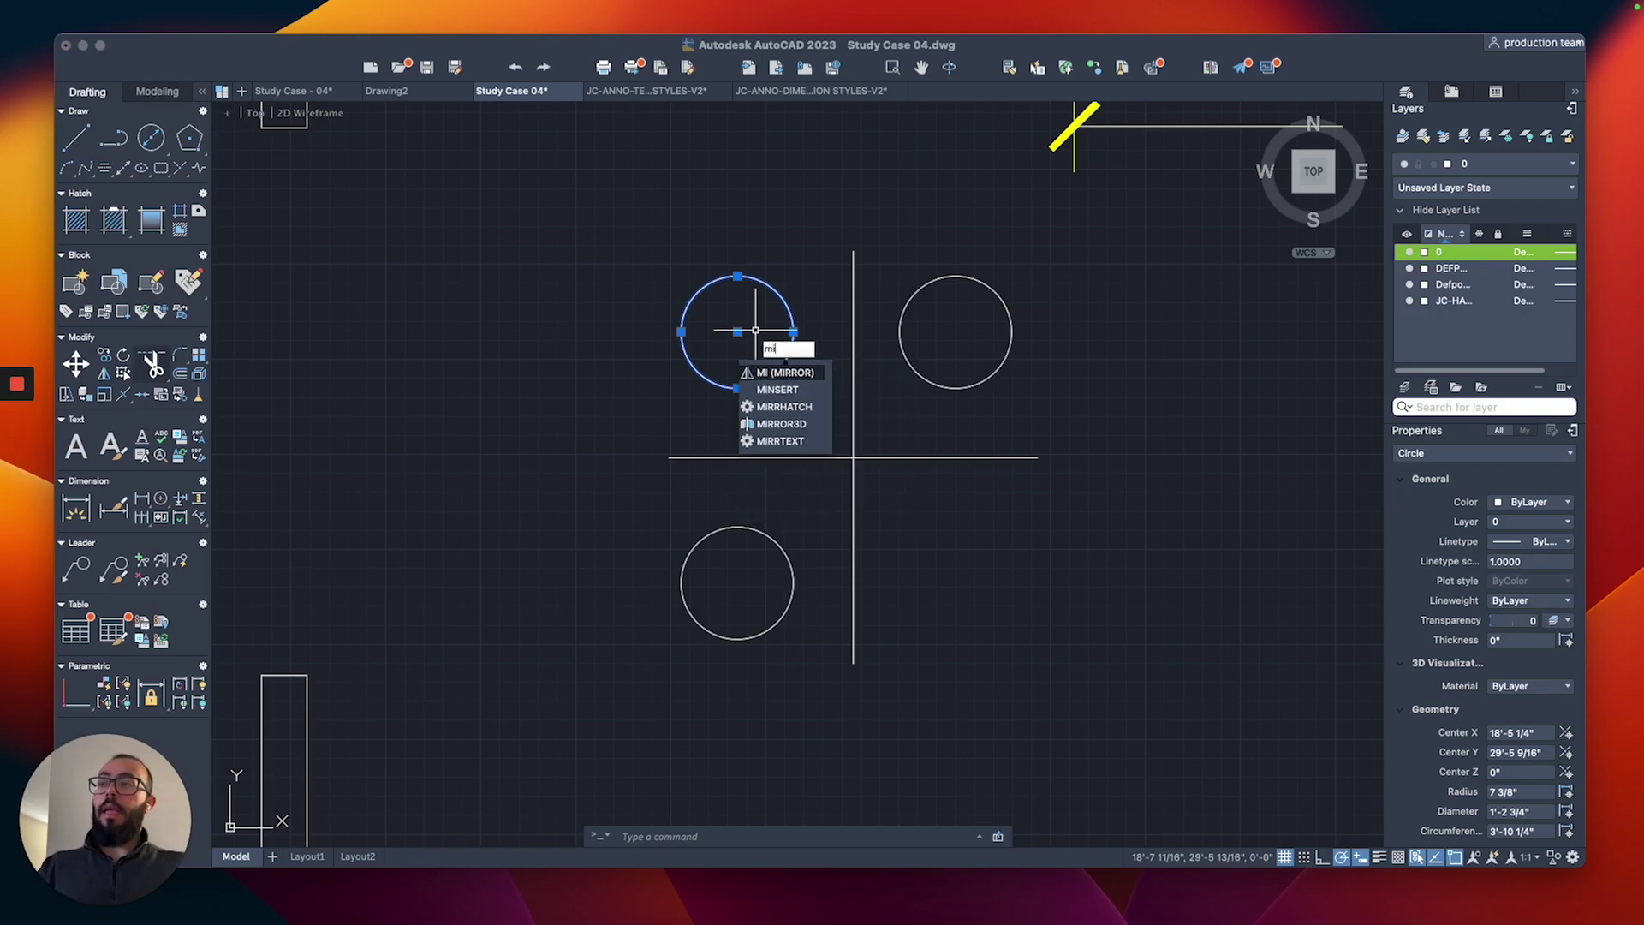
pyautogui.press('Return')
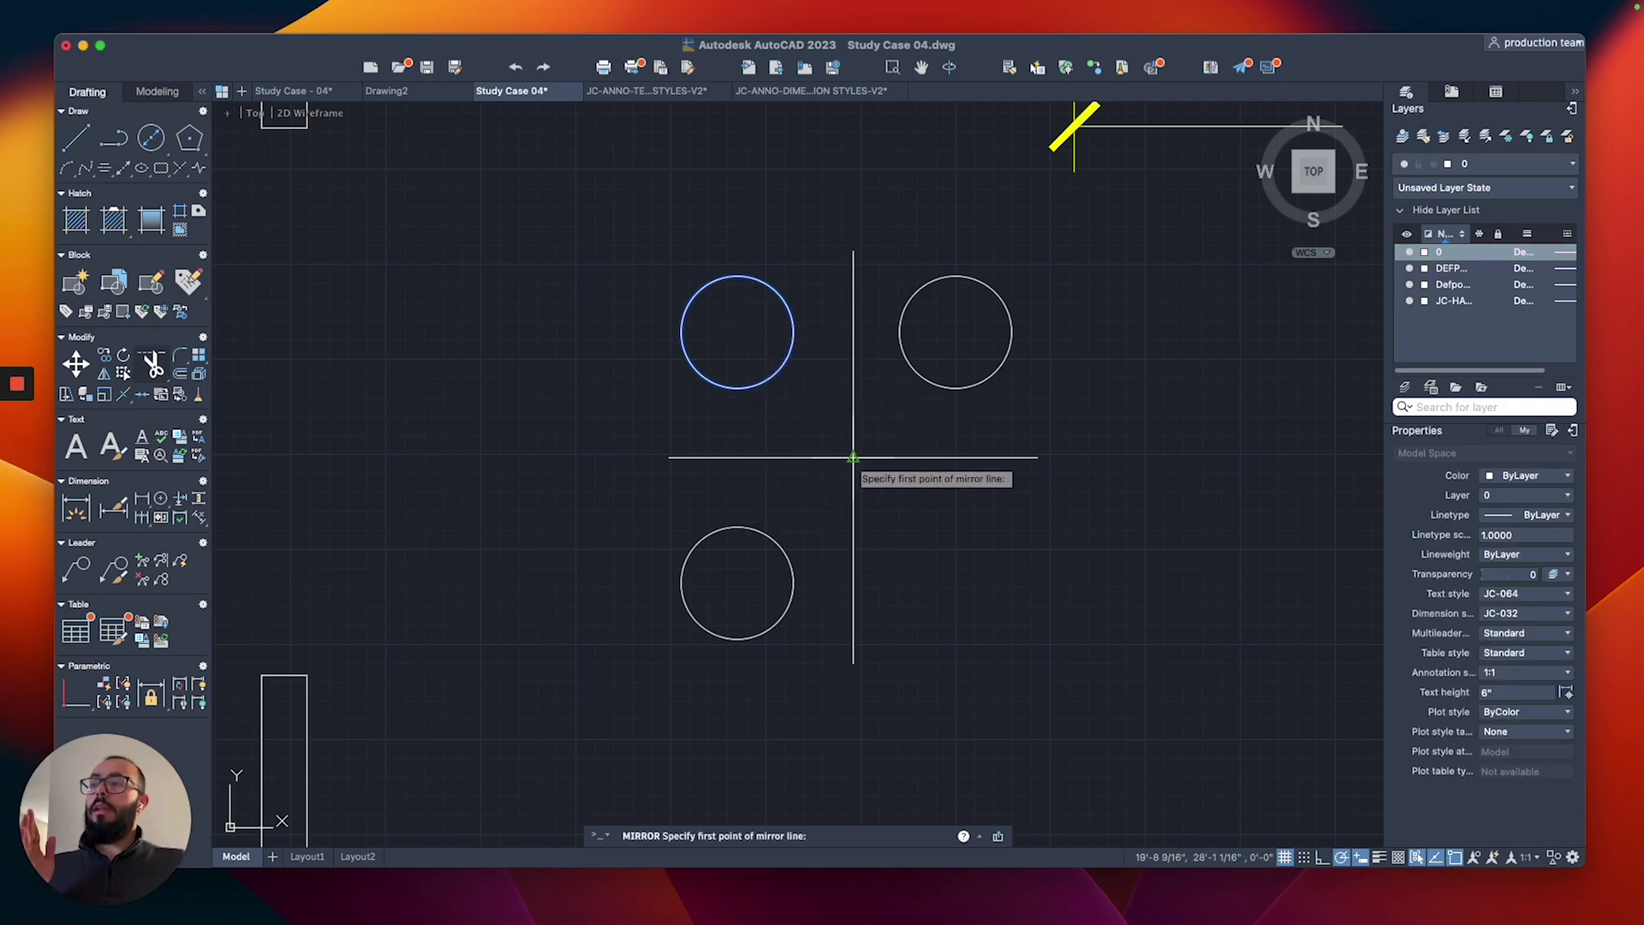
pyautogui.click(853, 457)
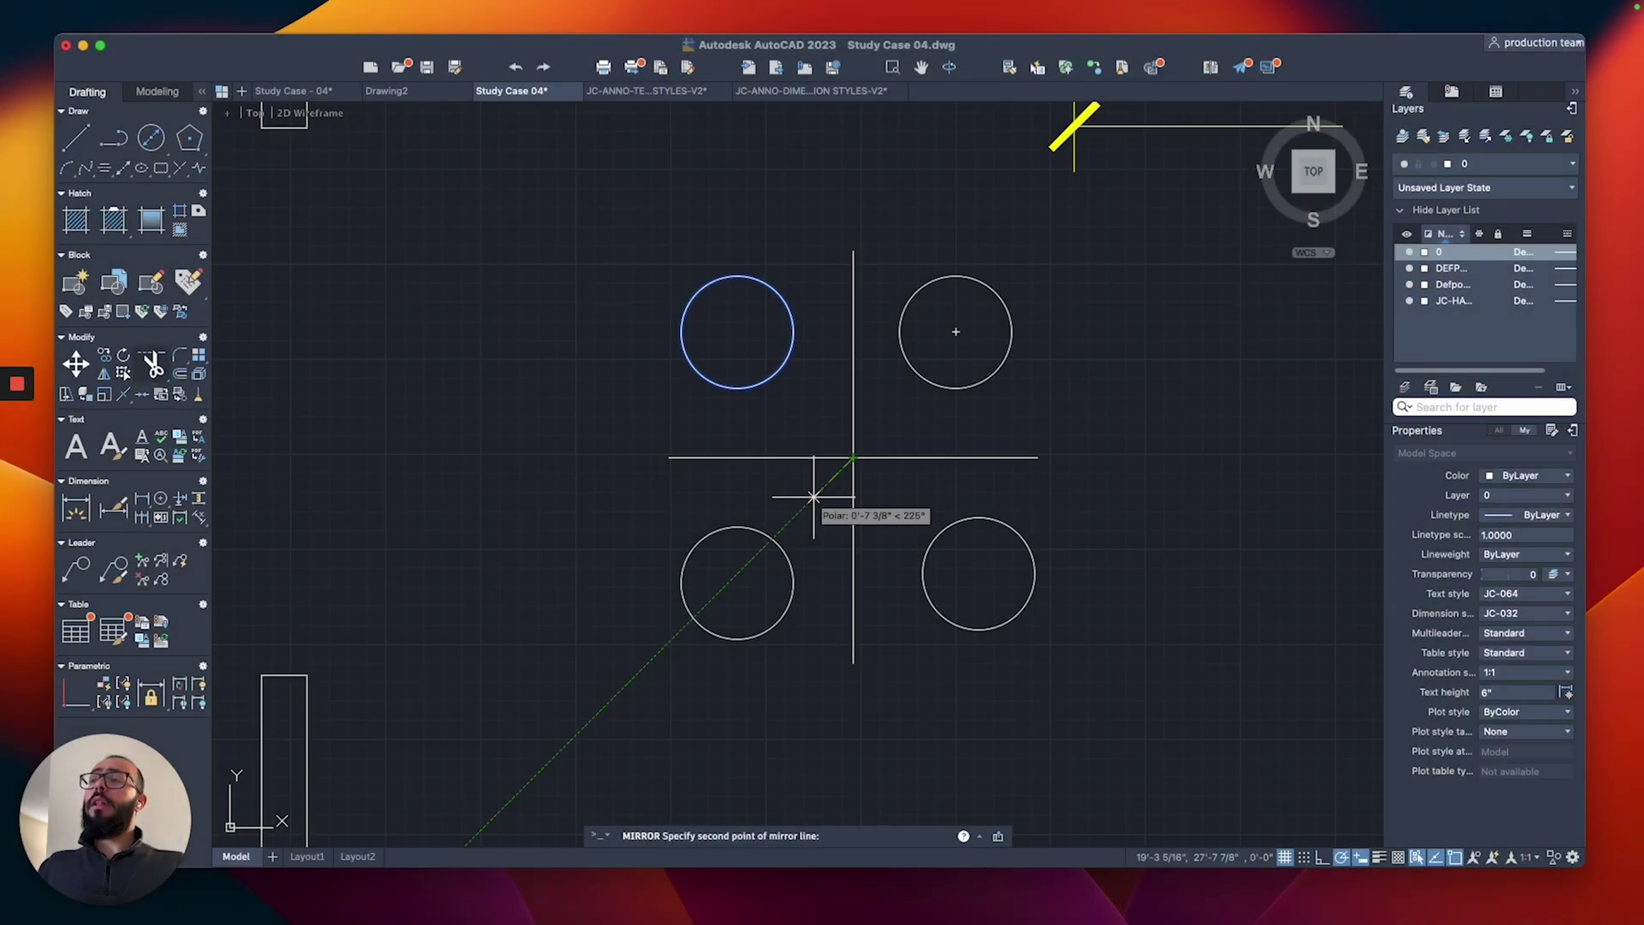
pyautogui.press('Escape')
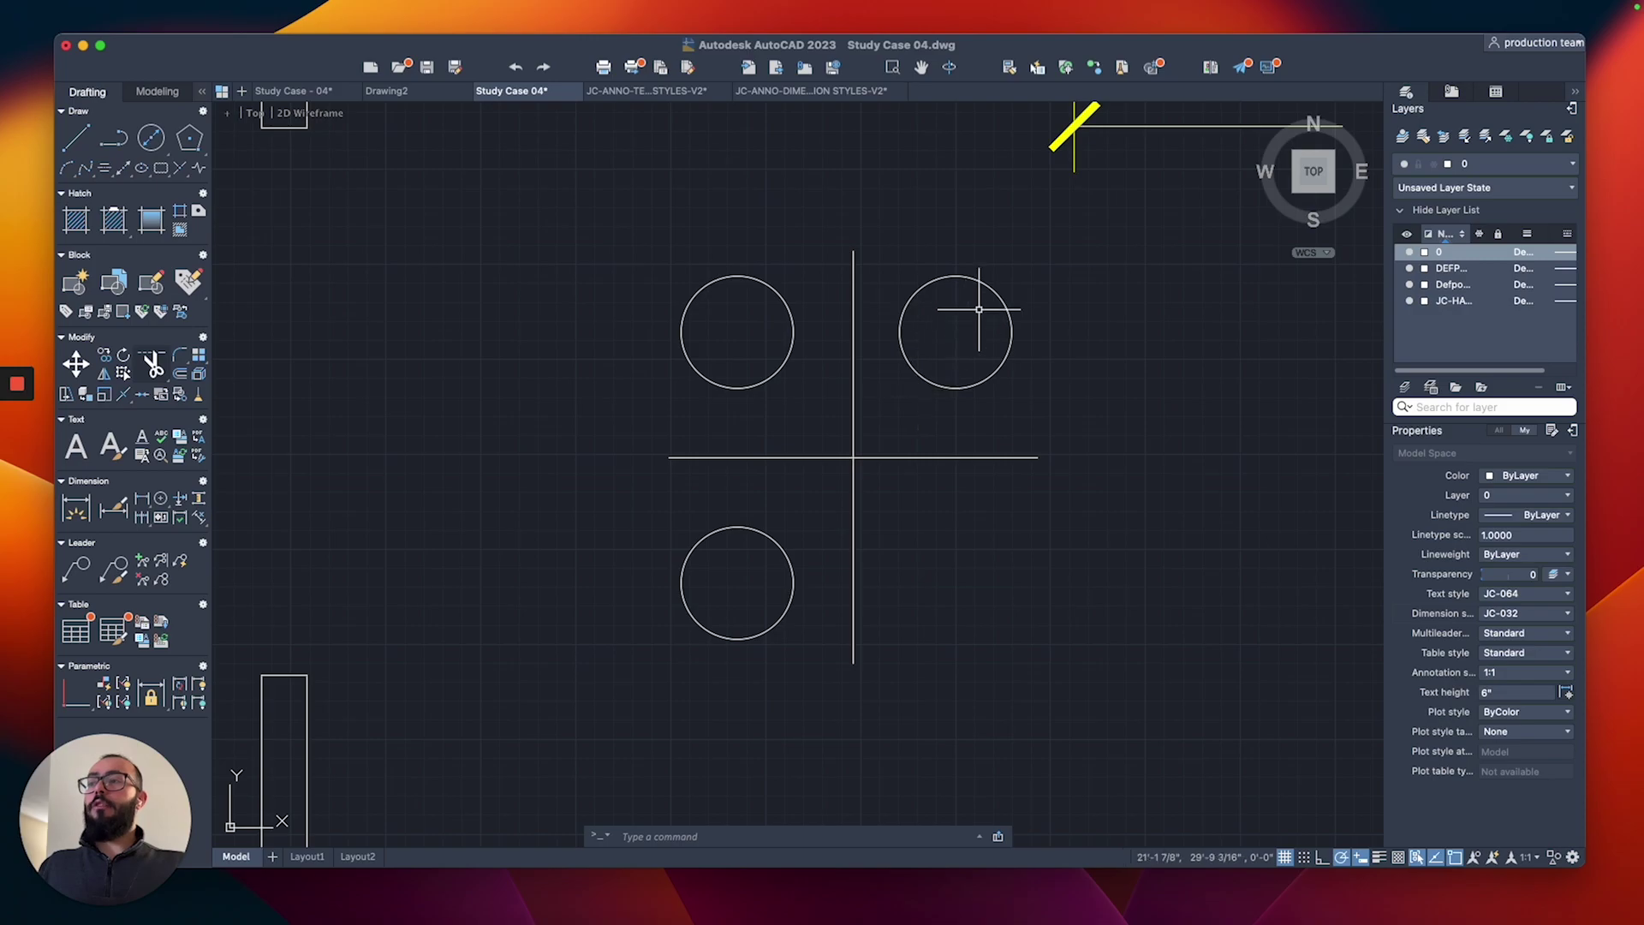
# Erase the practice circles and both axis lines from the garage and return to its left wall openings.
pyautogui.click(1015, 283)
pyautogui.click(727, 579)
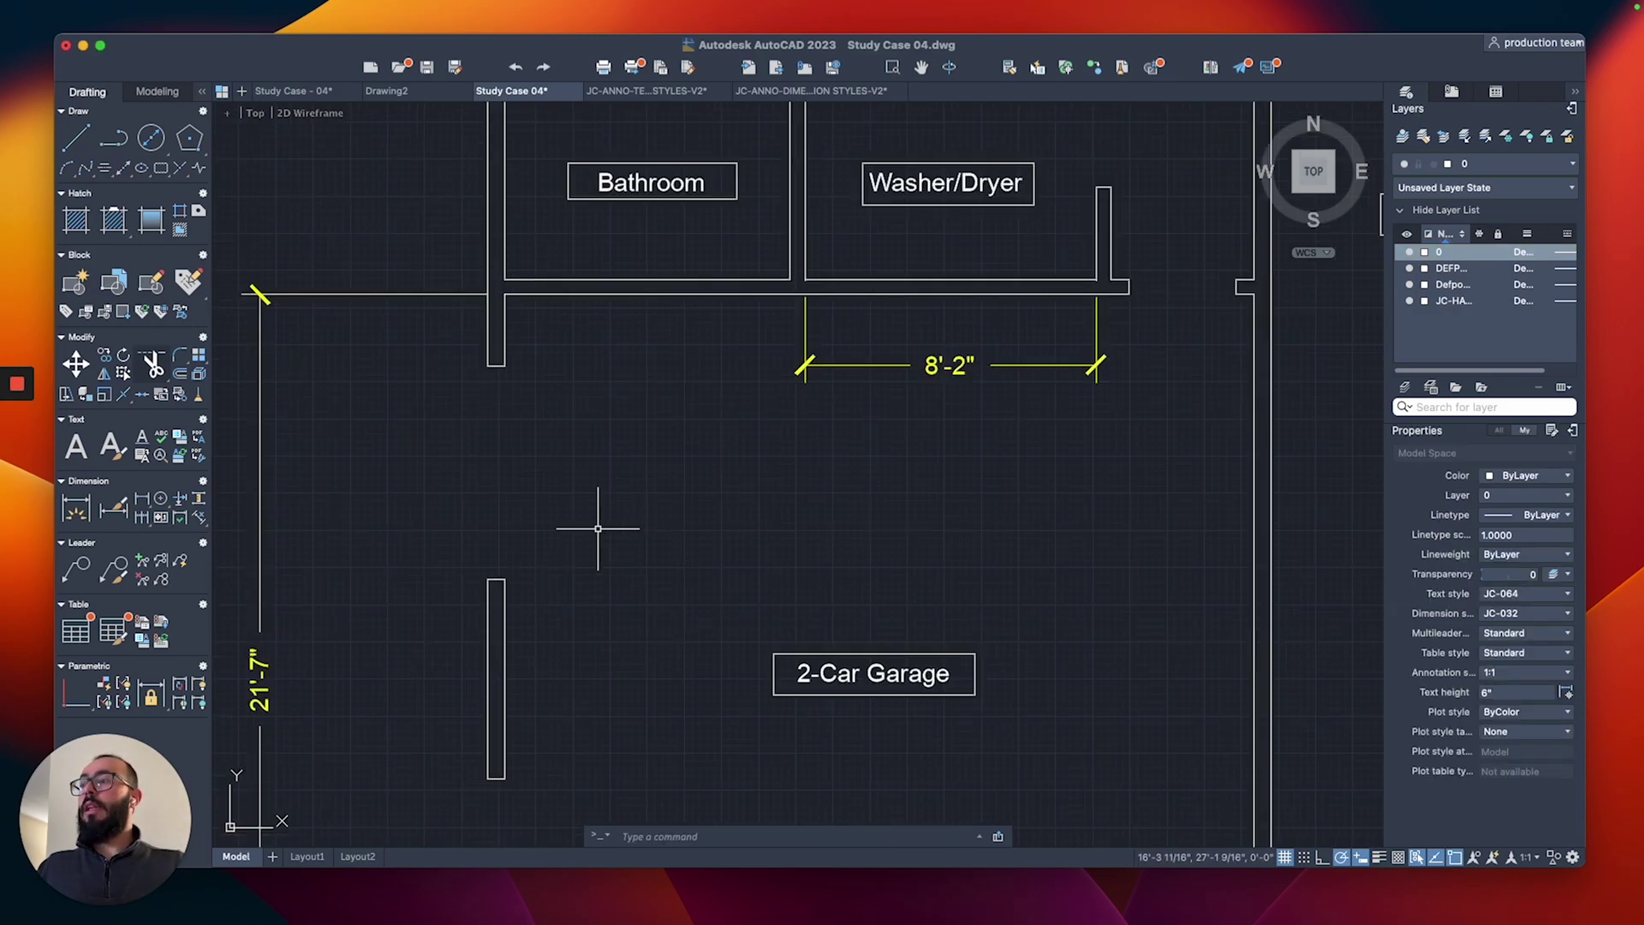
pyautogui.scroll(-2, 599, 525)
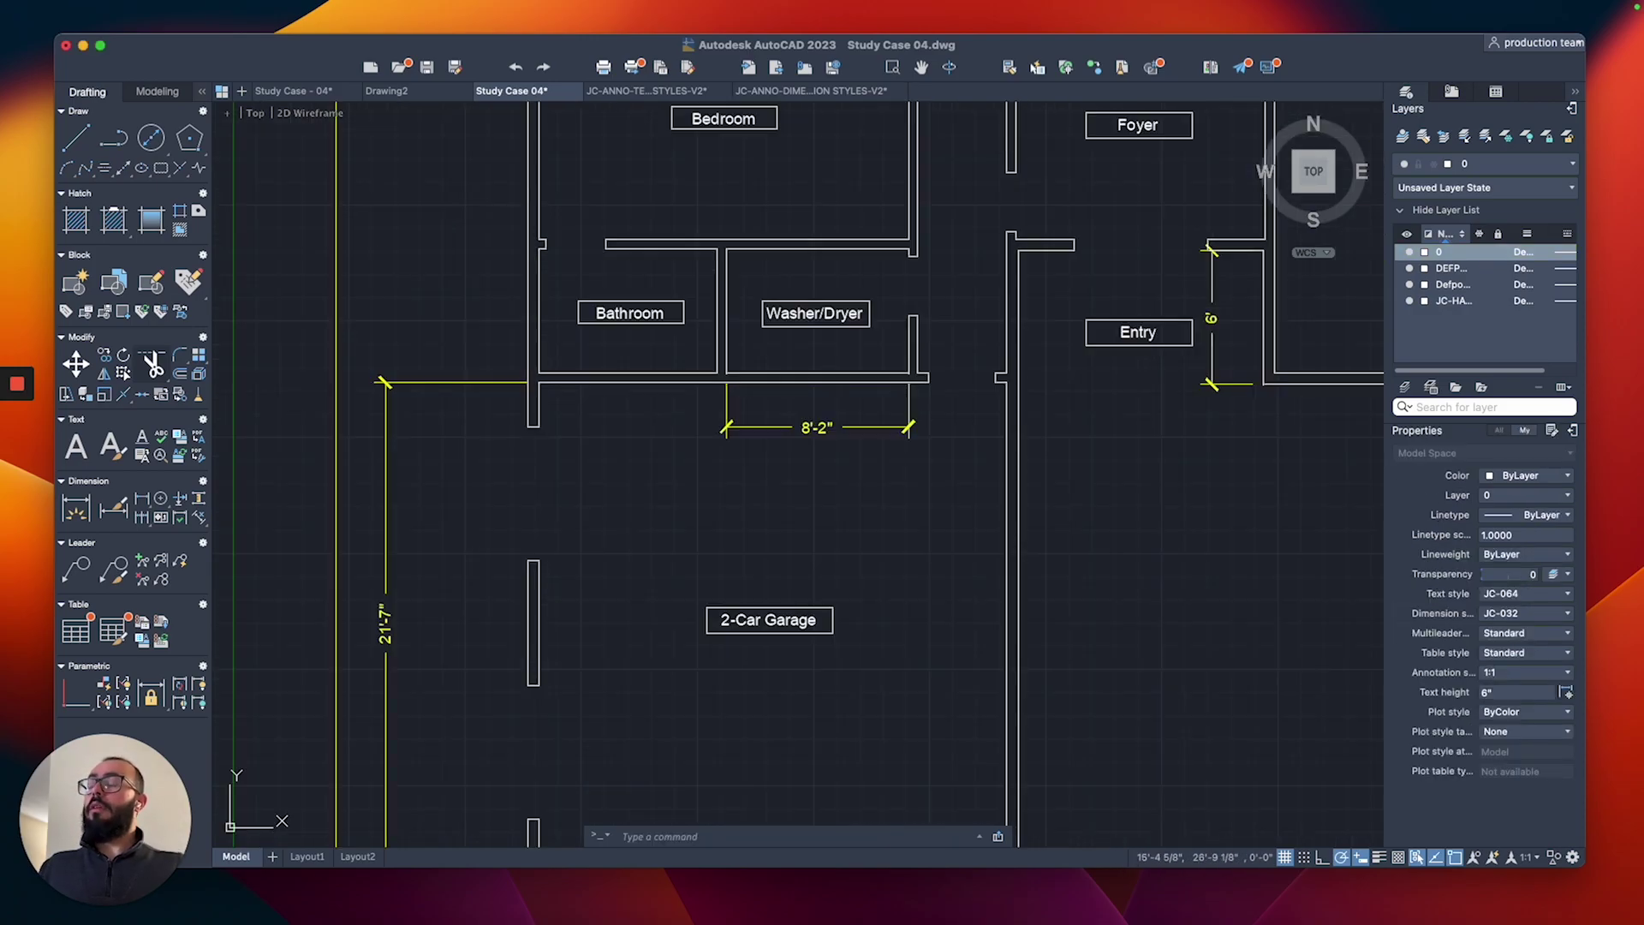
pyautogui.moveTo(582, 551); pyautogui.dragTo(668, 414, button='middle')
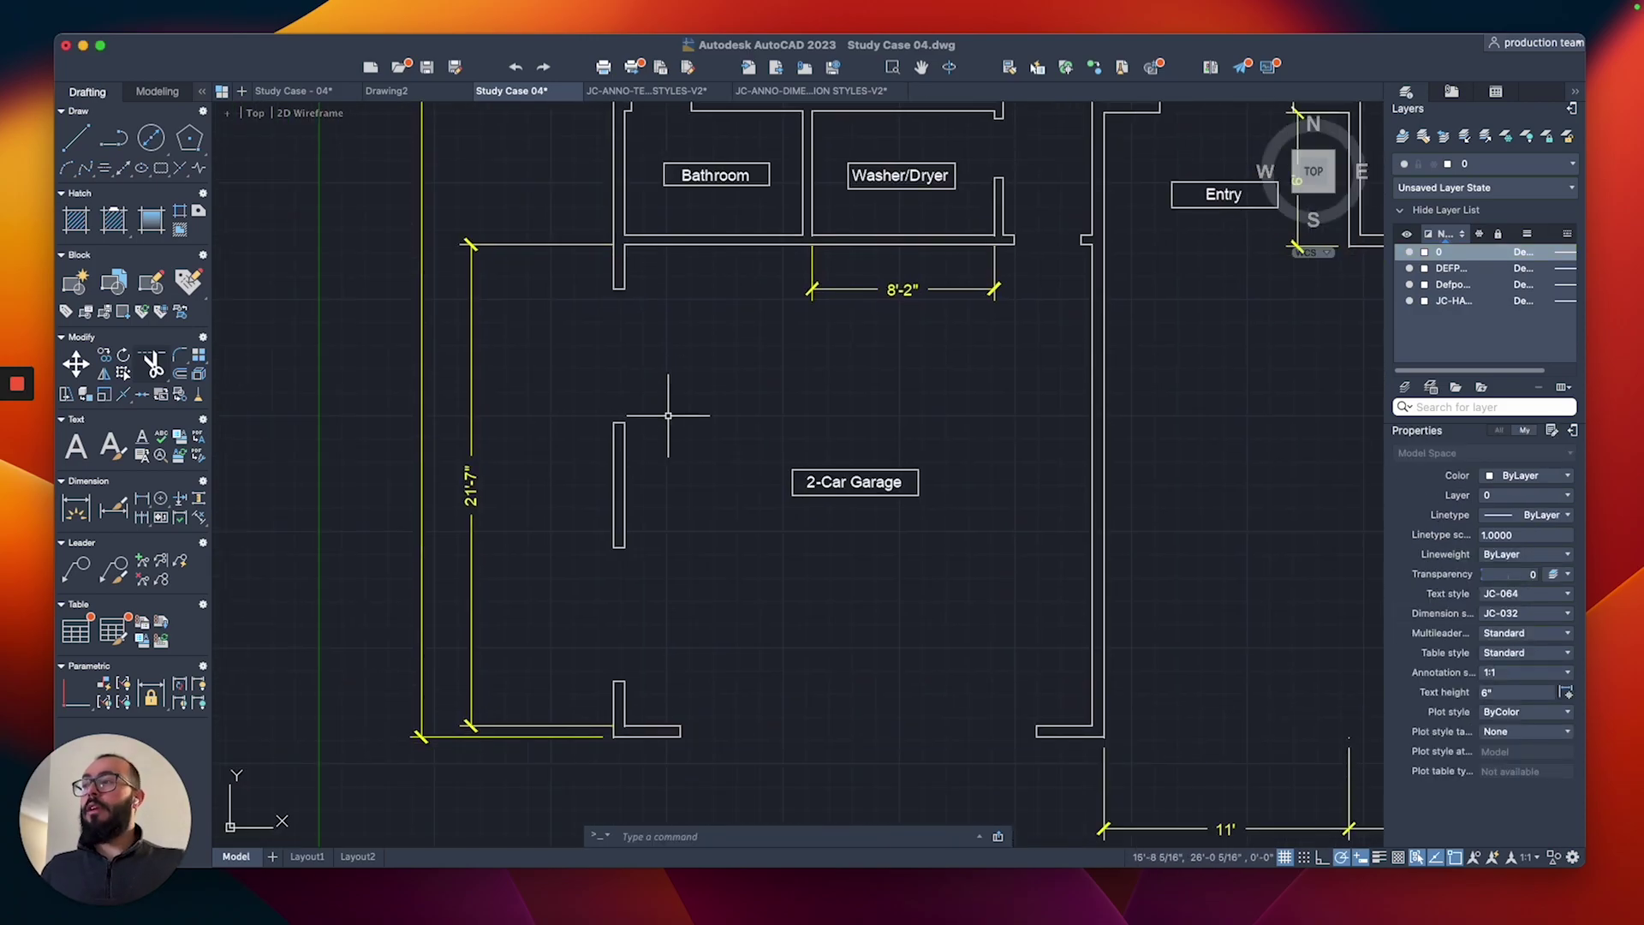